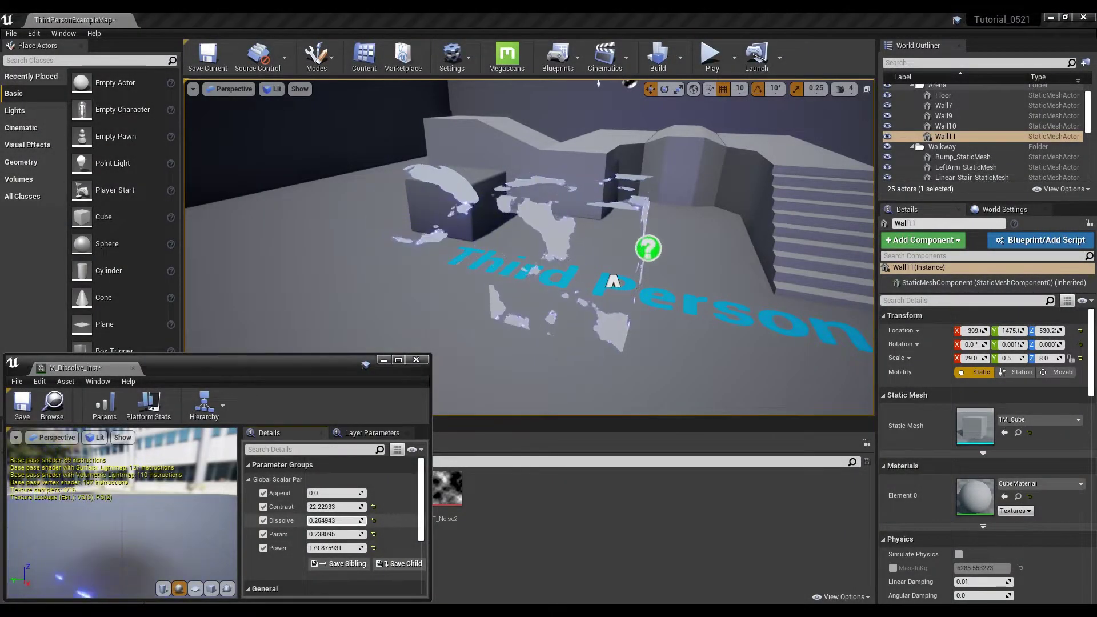
Drag the instance's Dissolve value up and down to preview the wall's glowing dissolve.
left_click_drag(336, 520, 326, 520)
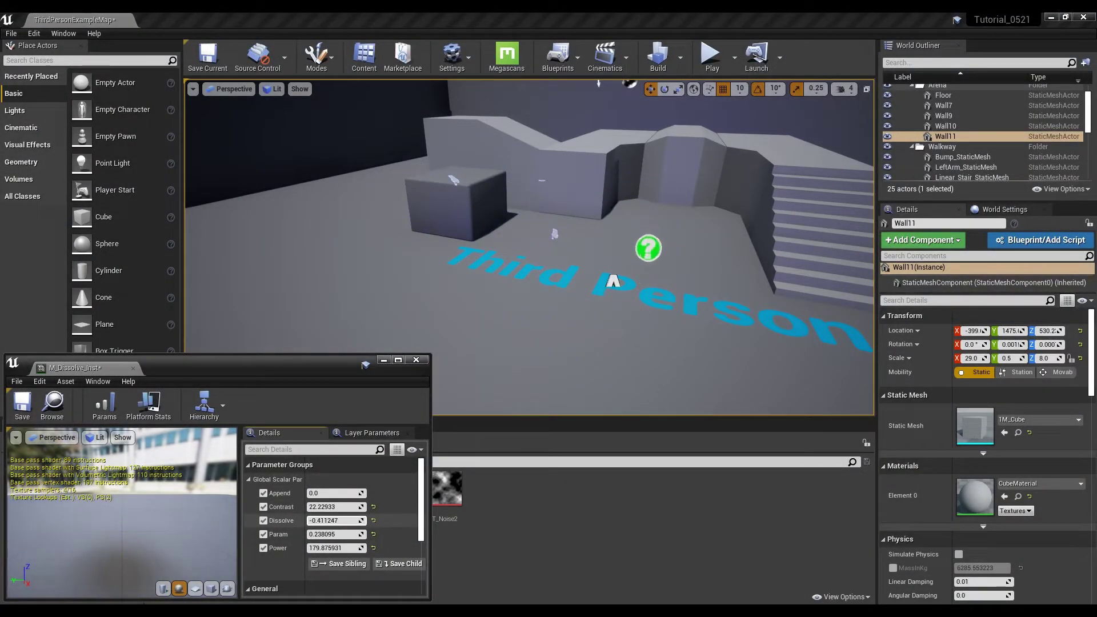
mouse_move(336, 520)
left_mouse_down()
mouse_move(352, 520)
mouse_move(317, 520)
left_mouse_up()
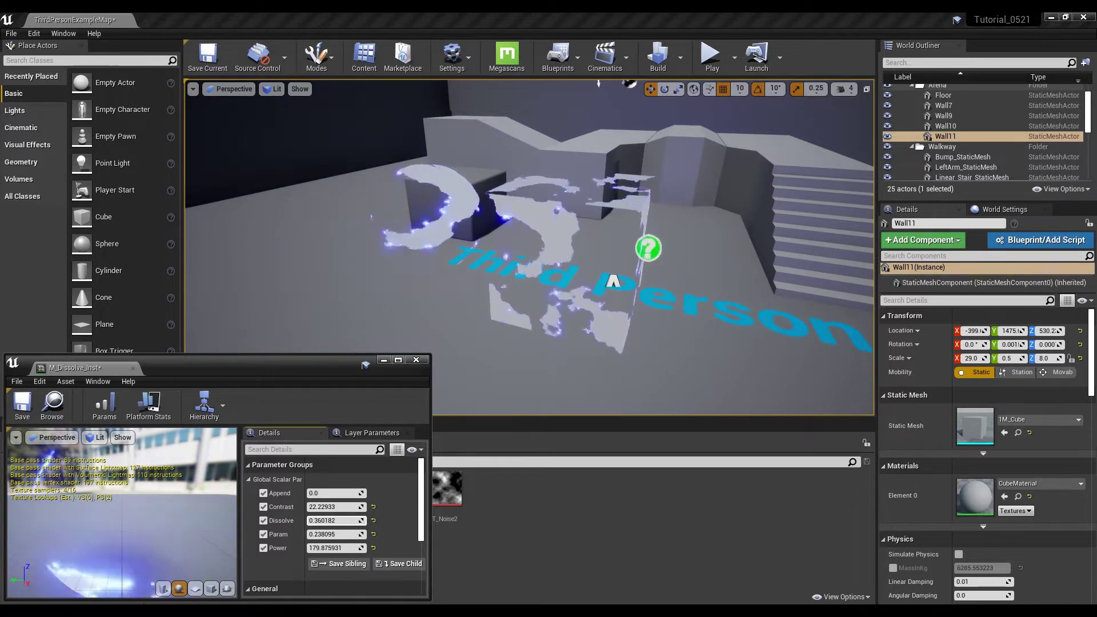
left_click_drag(336, 520, 353, 520)
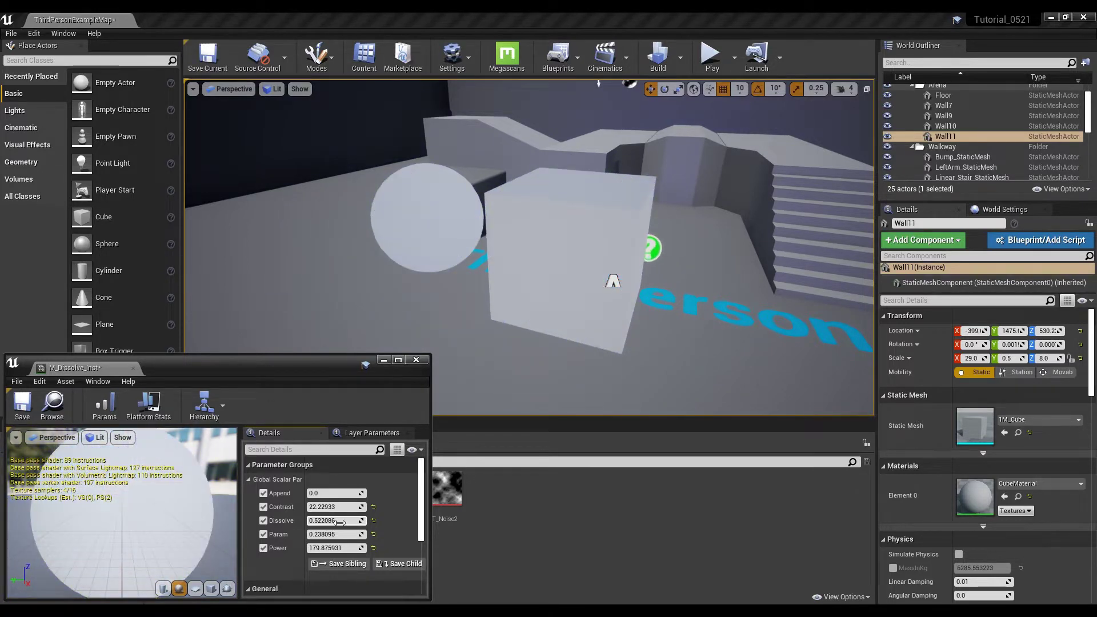
left_click_drag(338, 520, 327, 519)
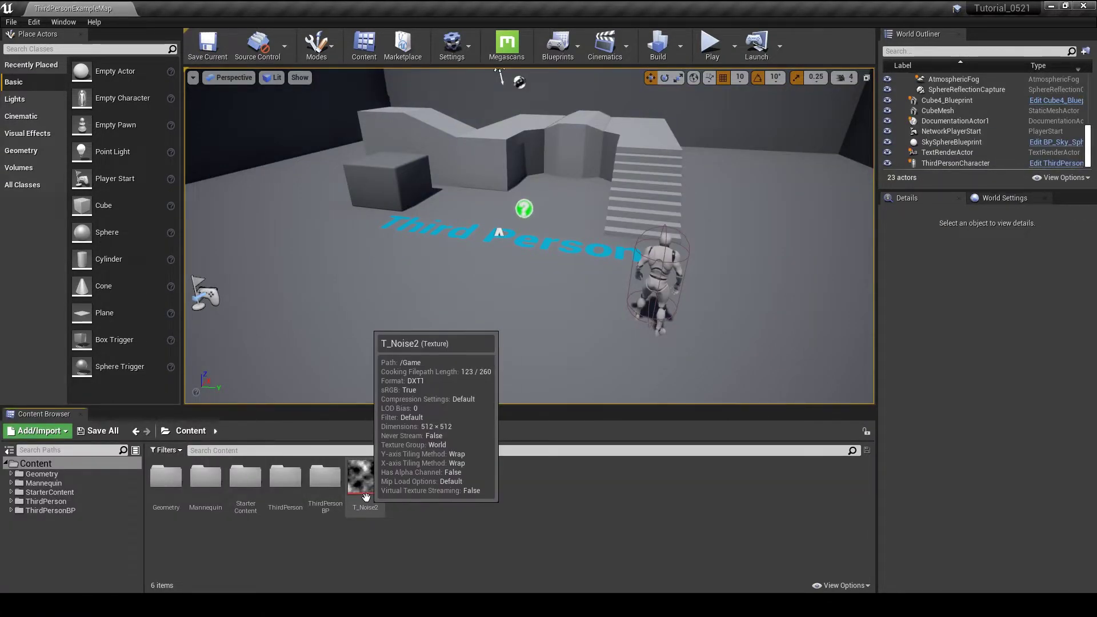
Create a Material asset named M_Dissolve in Content and open it in the editor.
right_click(407, 478)
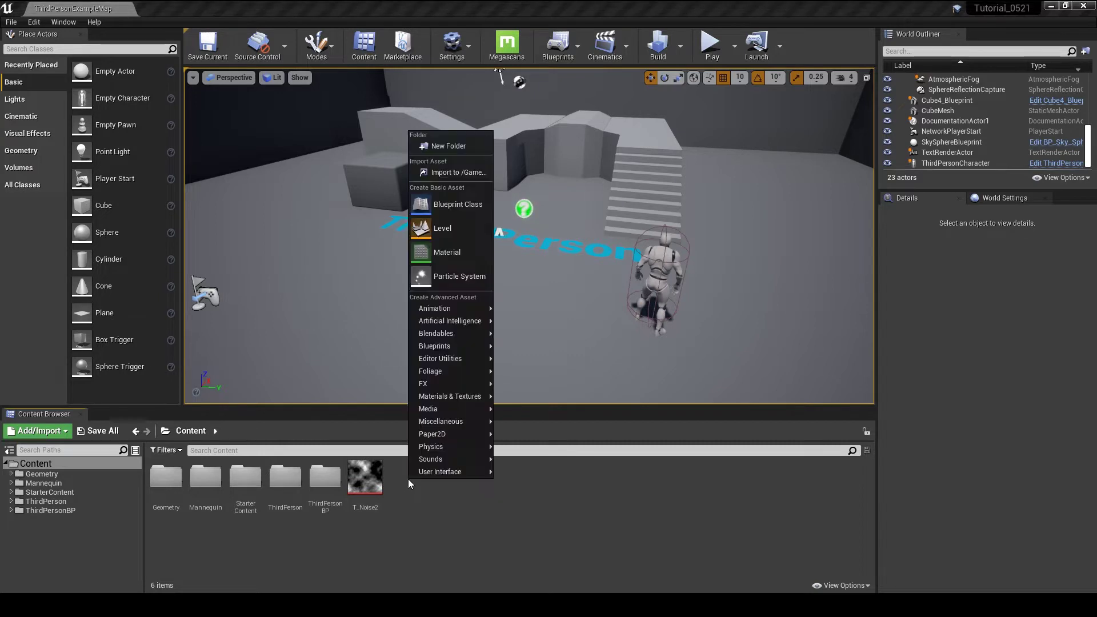
left_click(453, 251)
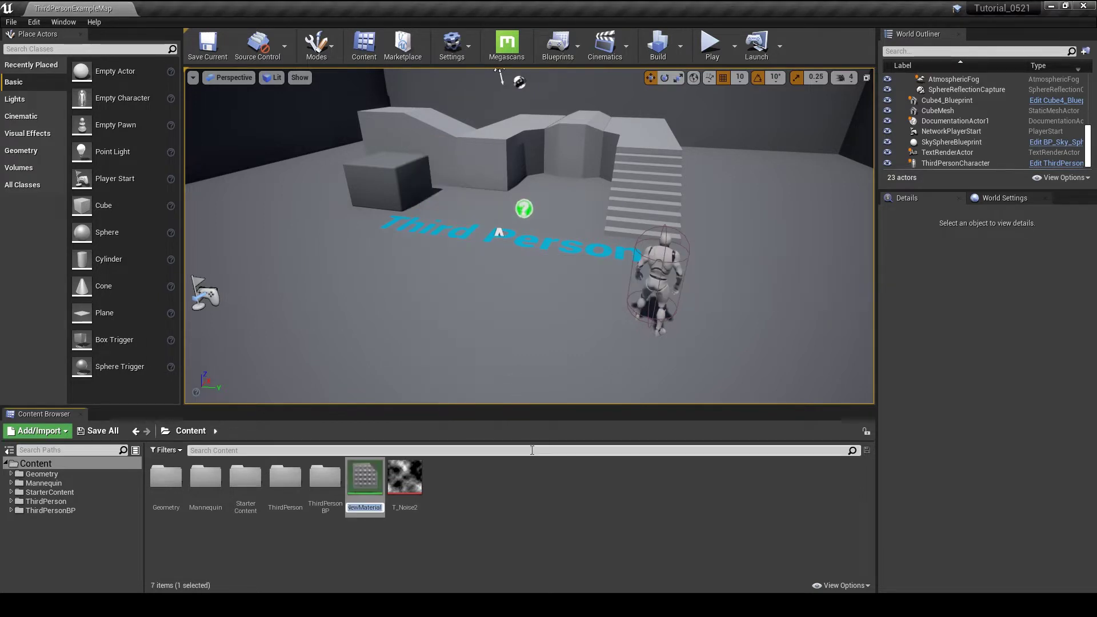
type("M_")
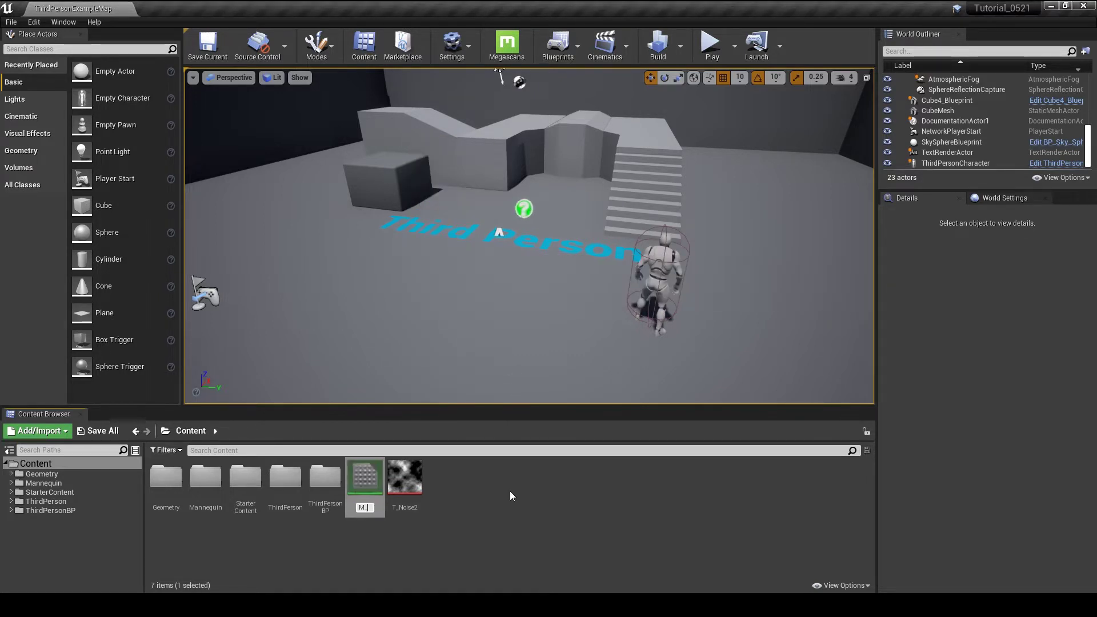
type("Dissolve")
key("Return")
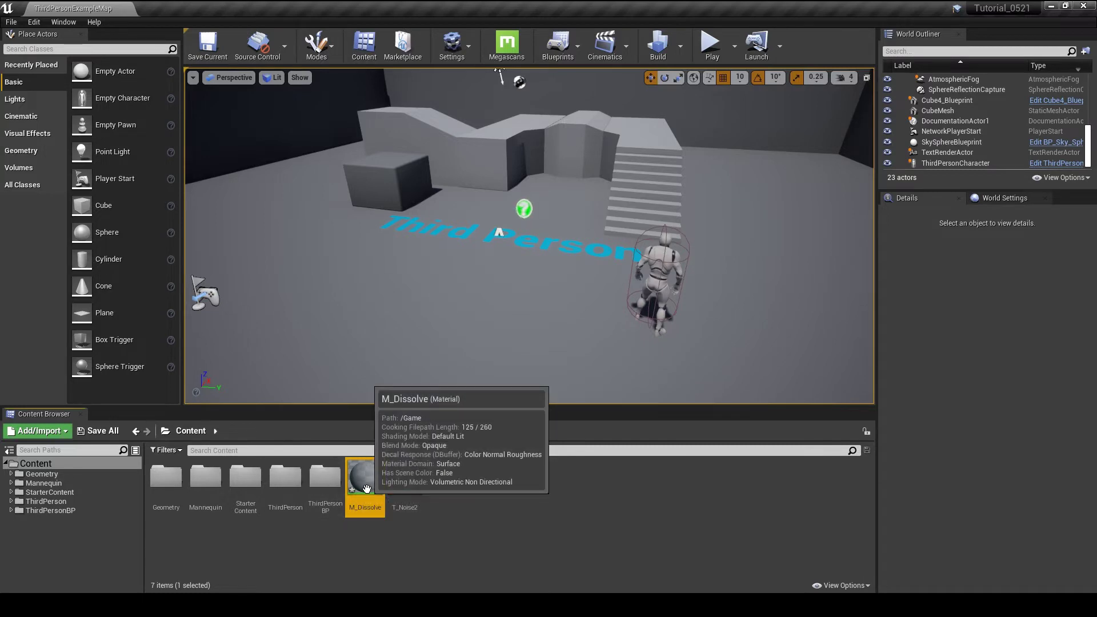
double_click(367, 485)
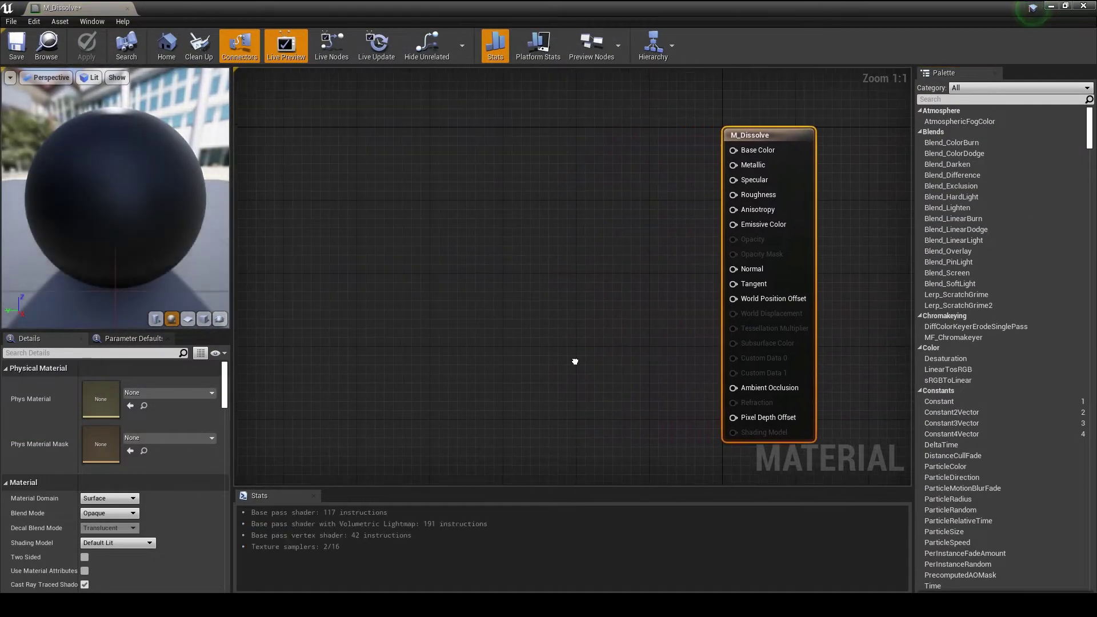
Set M_Dissolve's Blend Mode to Translucent in the Details panel.
left_click(114, 513)
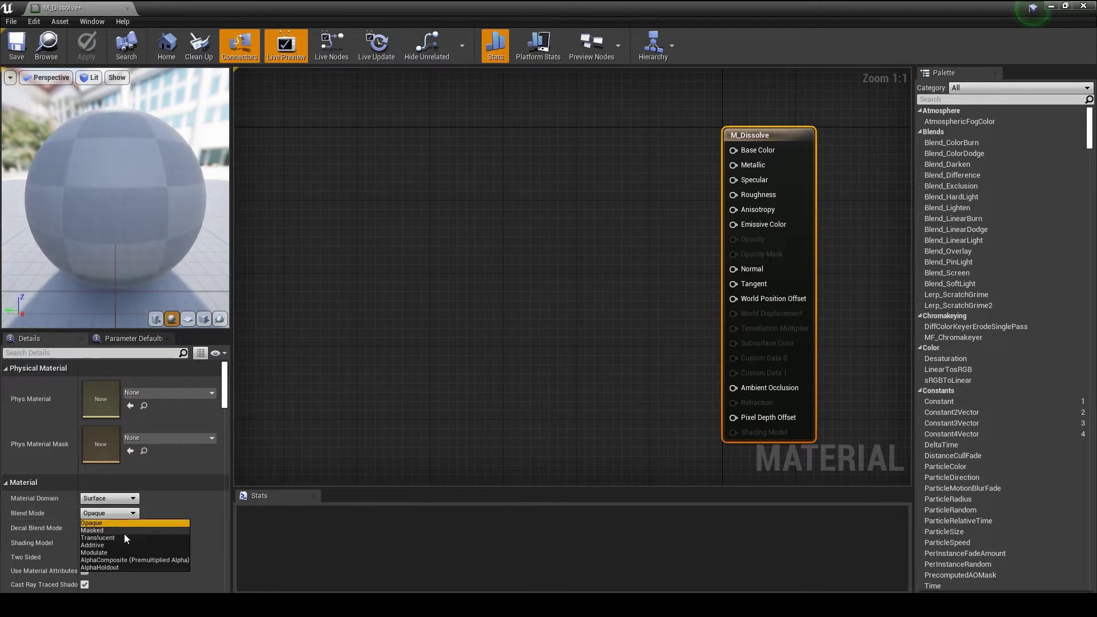
left_click(124, 537)
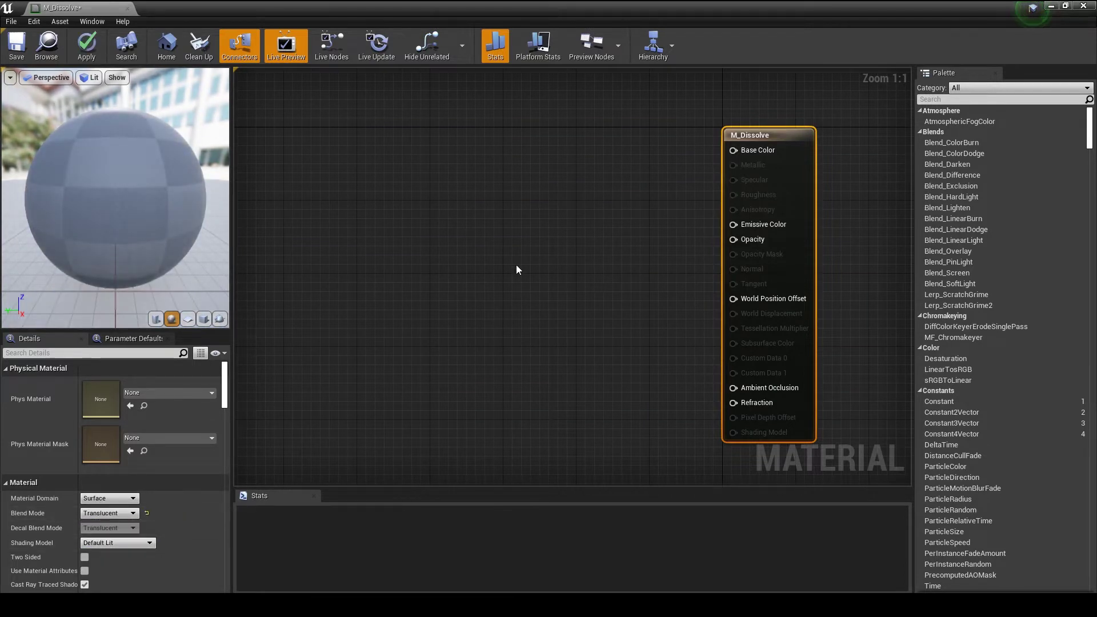
right_click_drag(439, 256, 505, 248)
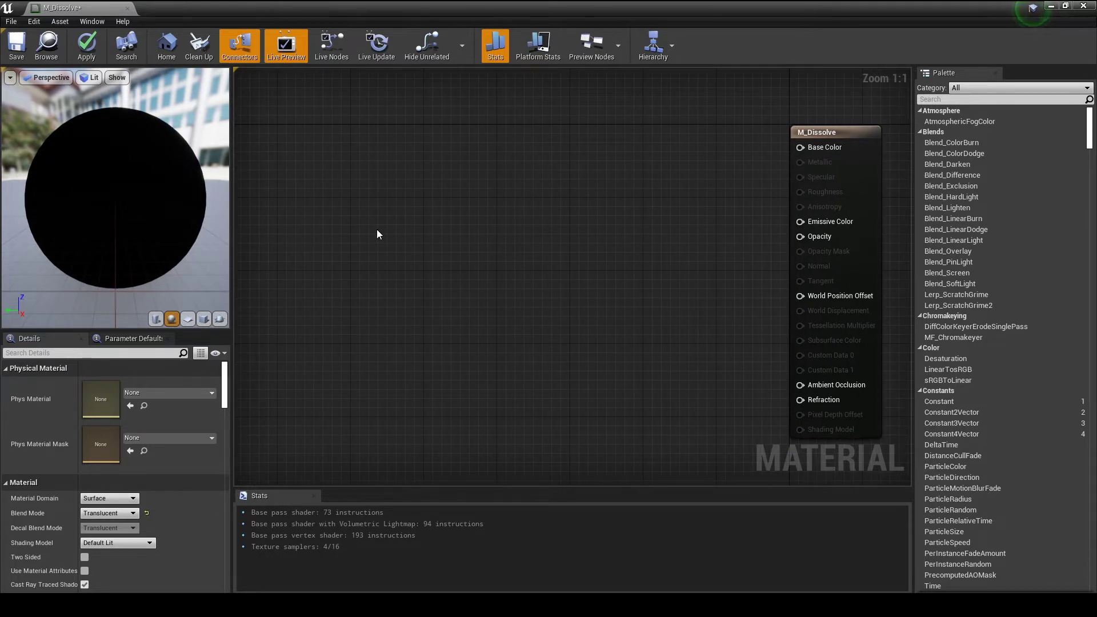
Add a Texture Sample node using T_Noise2 and position it in the graph.
left_click(358, 232)
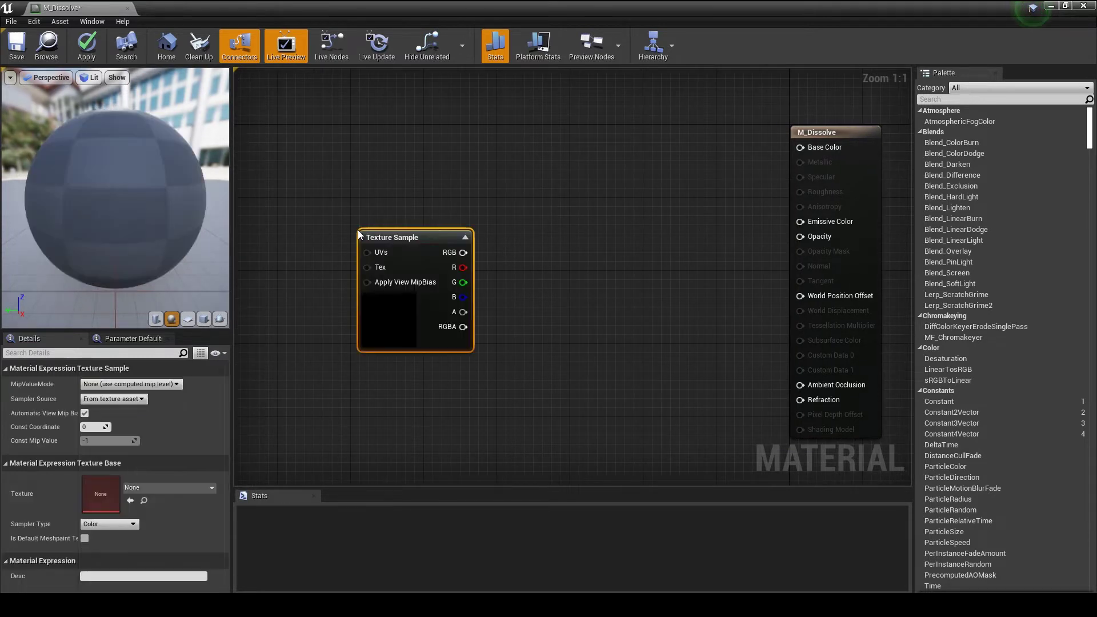
left_click(145, 491)
type("o")
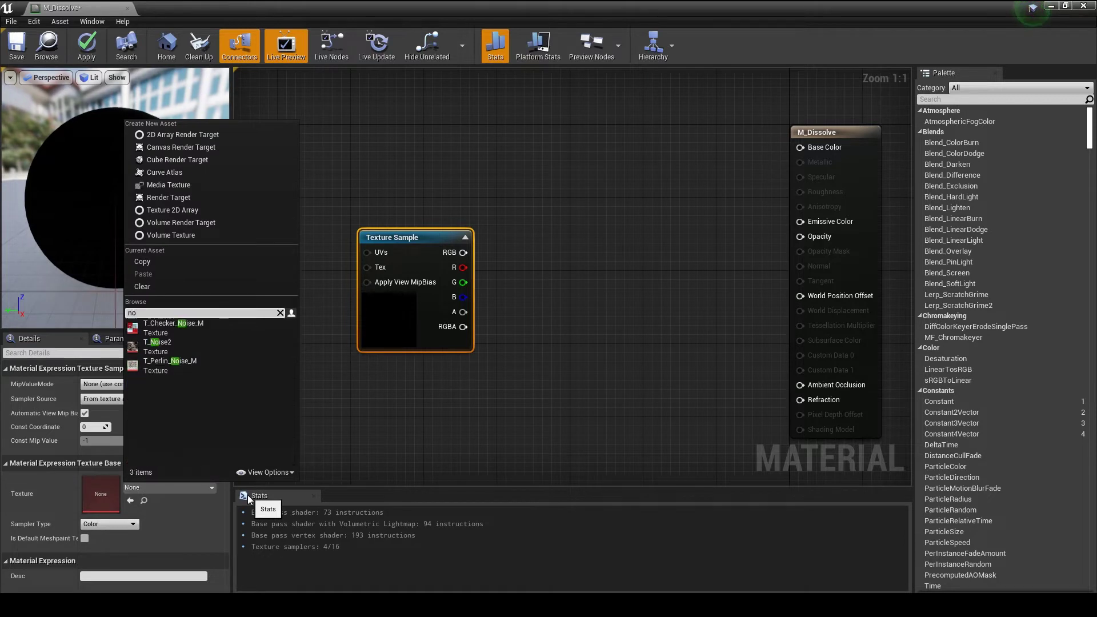
type("si")
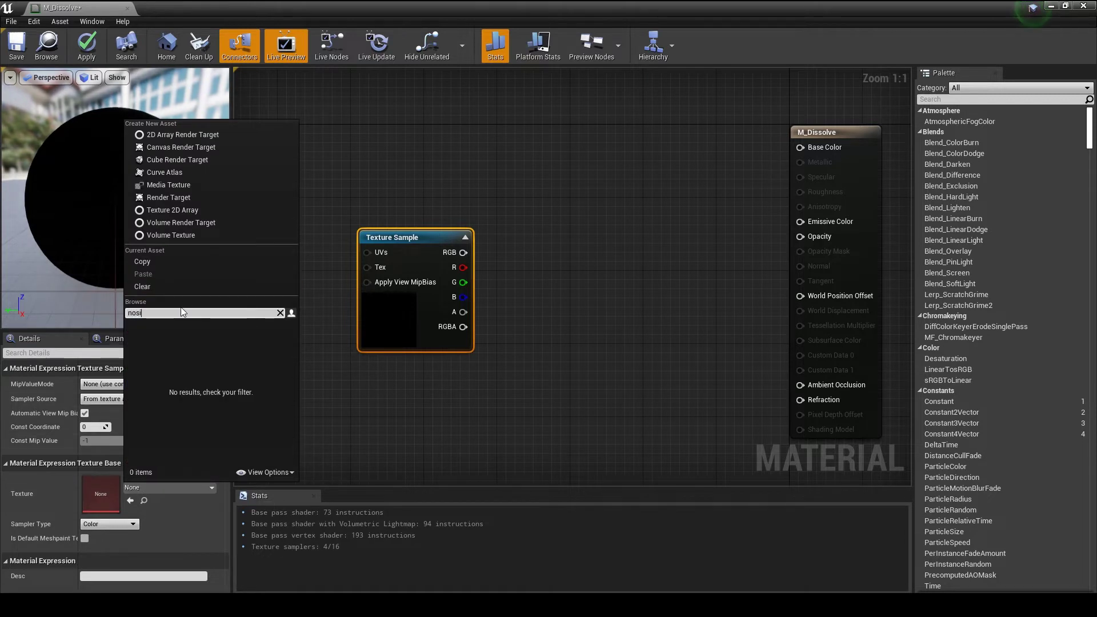
key("BackSpace")
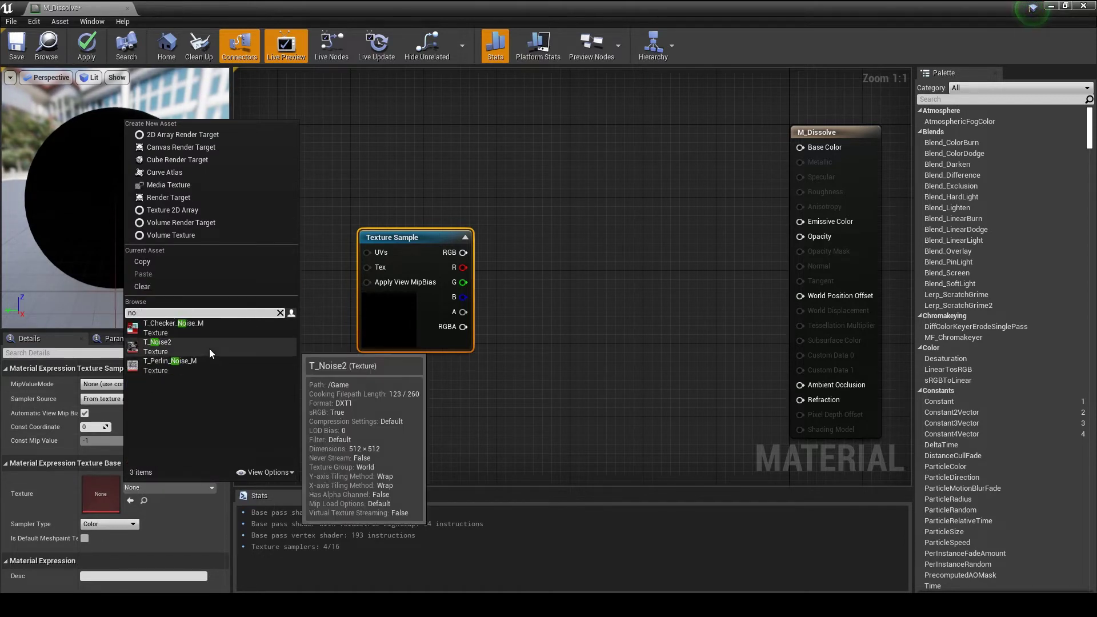
left_click(209, 349)
left_click_drag(454, 238, 364, 252)
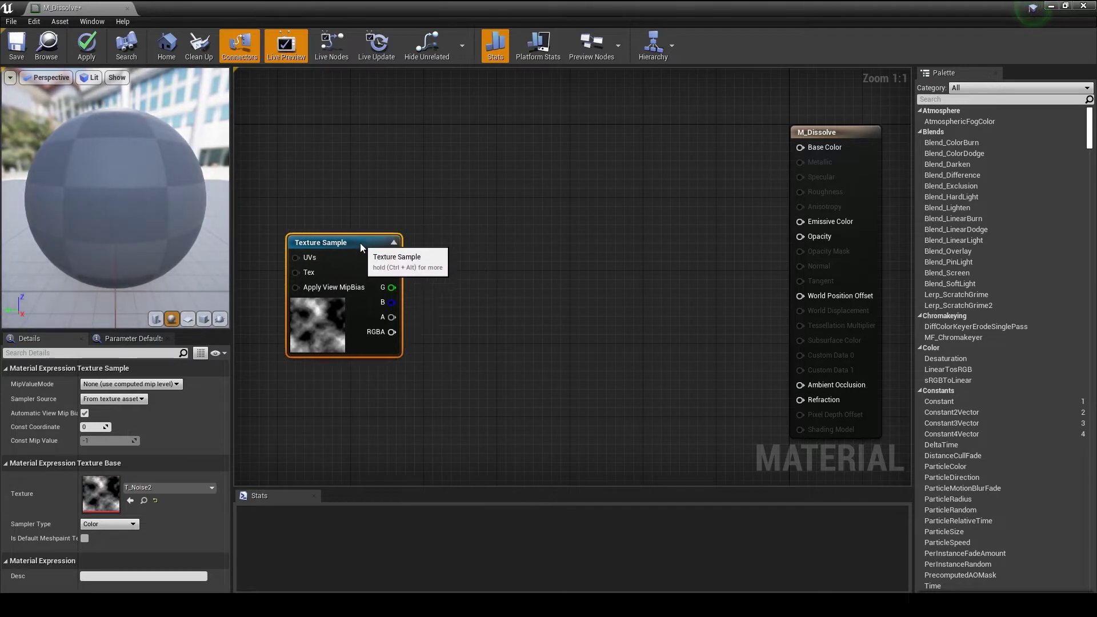
left_click_drag(364, 252, 331, 260)
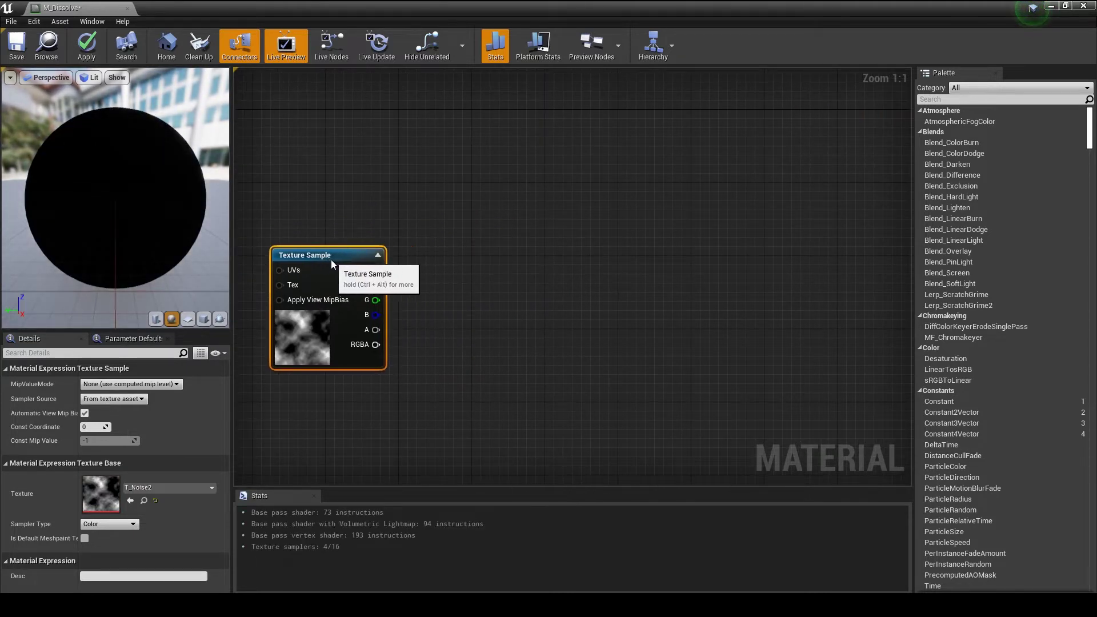
left_click(564, 268)
scroll(565, 263, "down", 2)
scroll(463, 262, "up", 1)
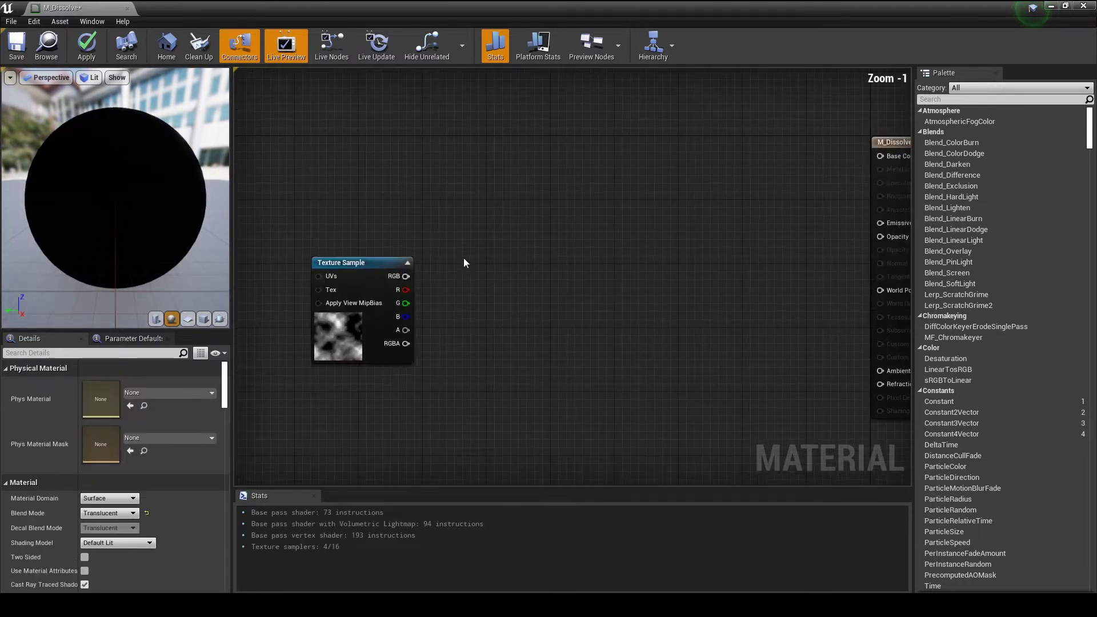
Add a CheapContrast node and arrange it beside the Texture Sample node.
right_click(515, 269)
type("ch")
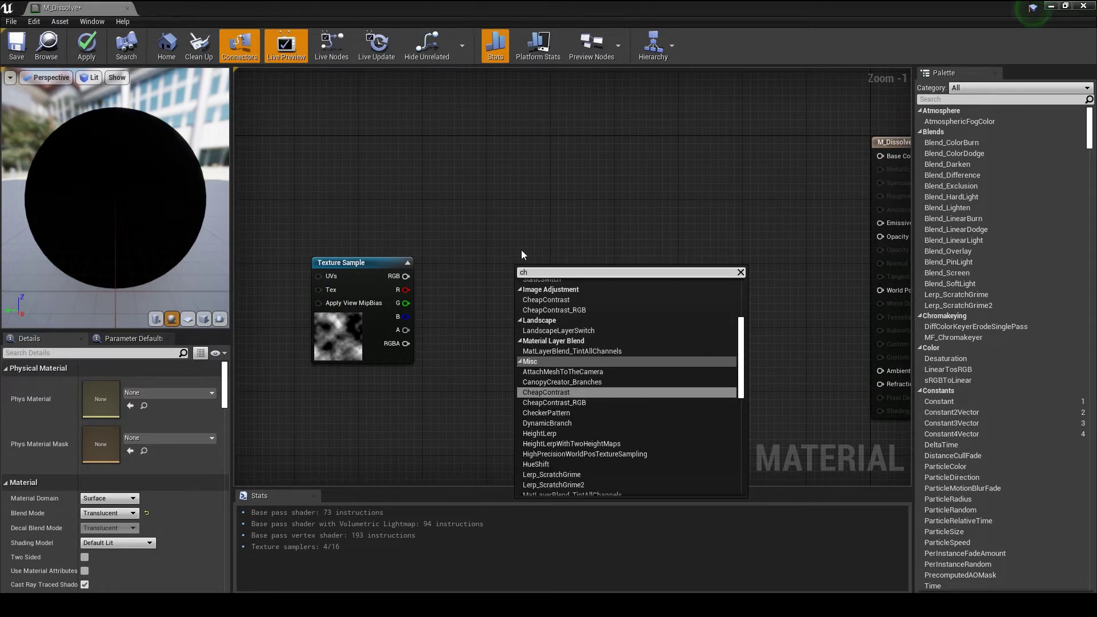
type("eap")
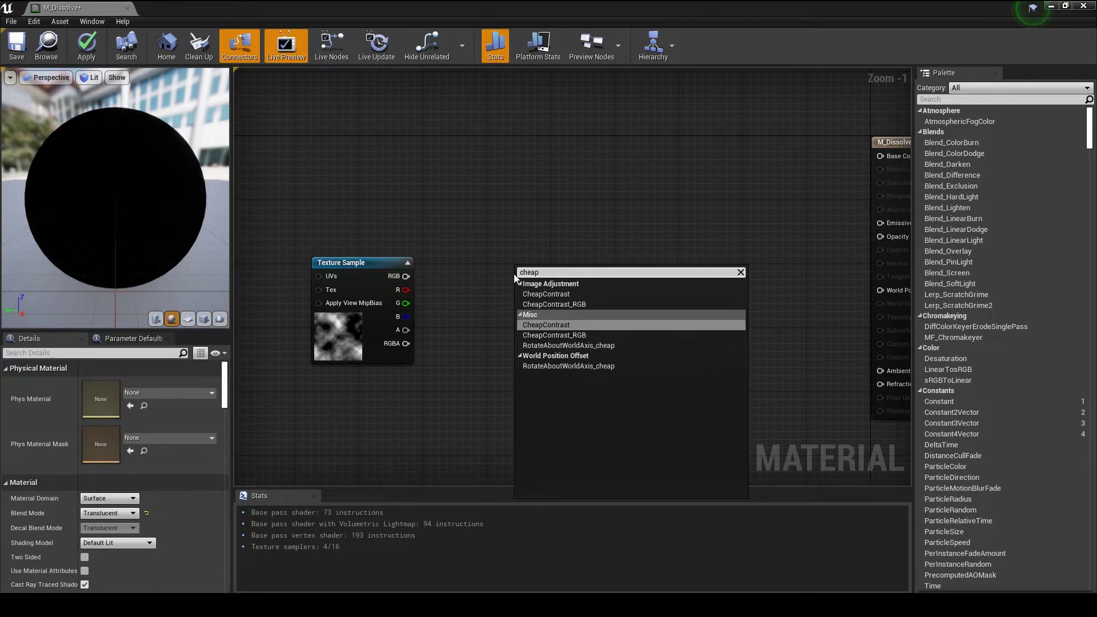
left_click(552, 325)
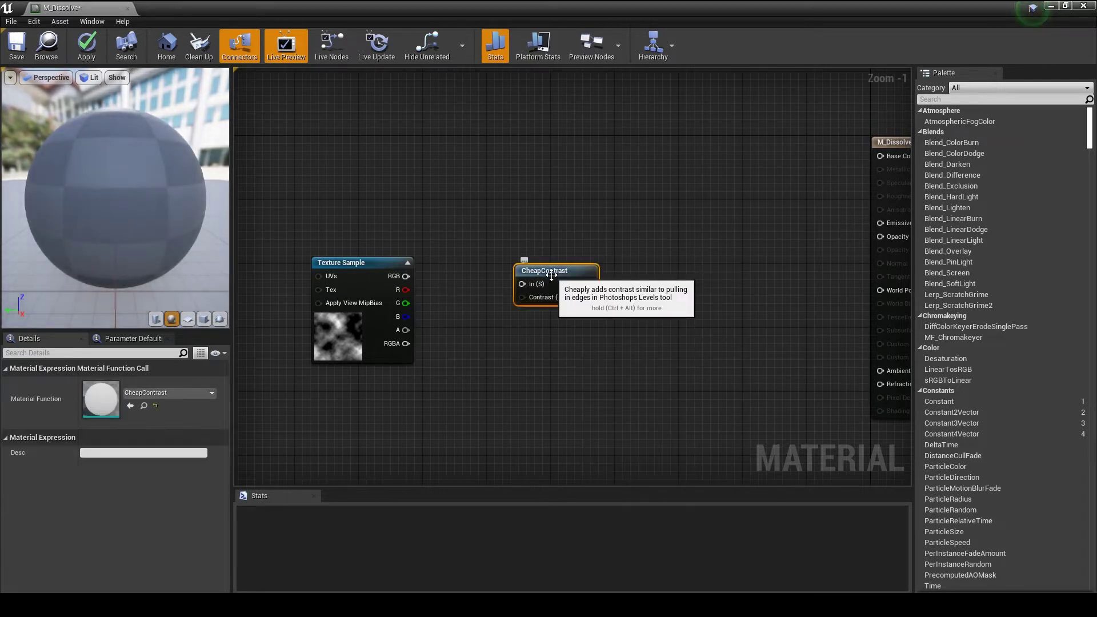
left_click_drag(551, 275, 565, 268)
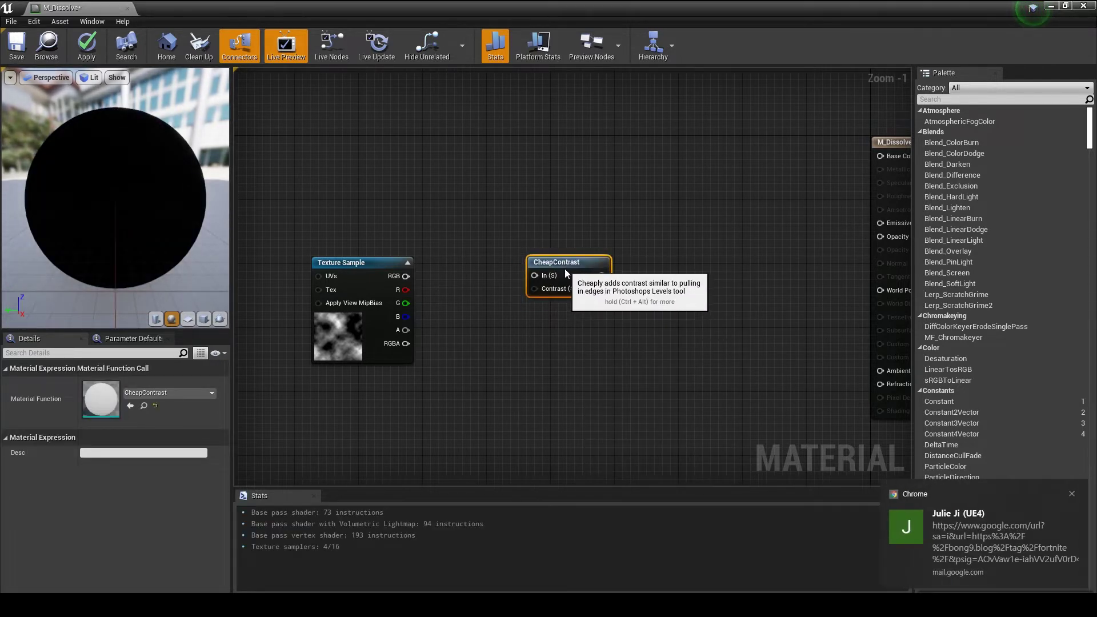
left_click_drag(342, 263, 300, 265)
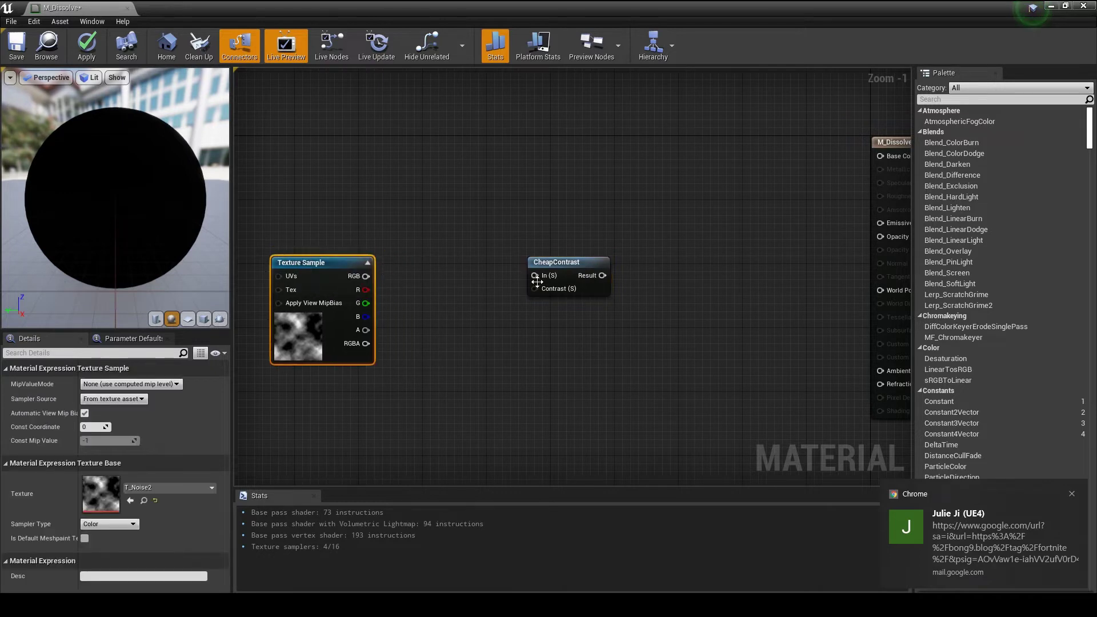
Add an Add node to the graph near CheapContrast.
left_click(565, 266)
right_click_drag(494, 330, 478, 304)
right_click(474, 301)
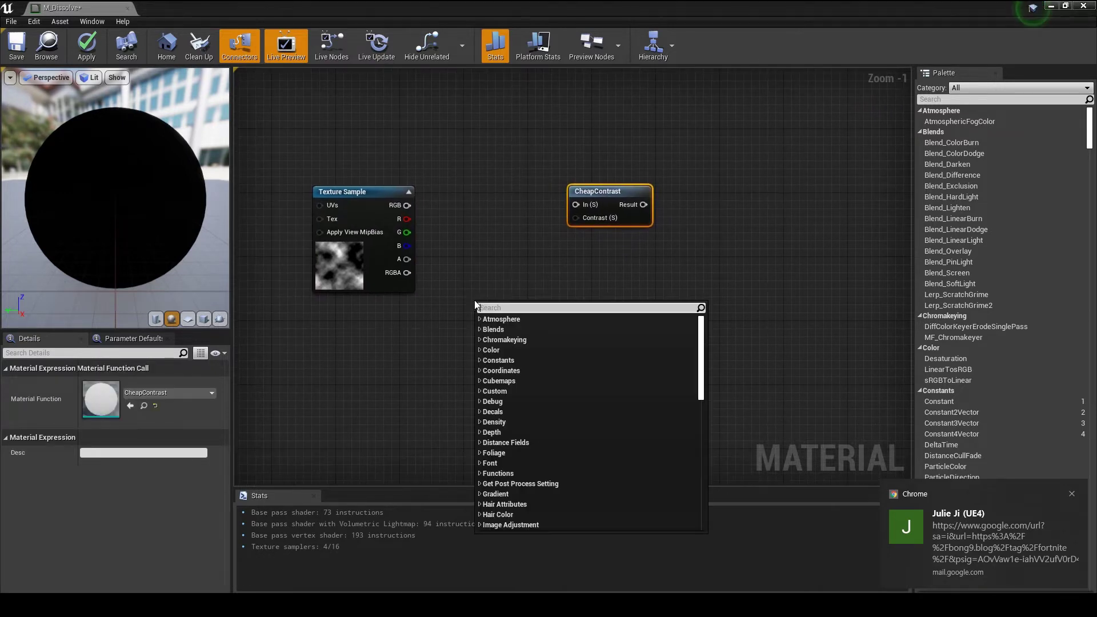
left_click(471, 259)
left_click(462, 249)
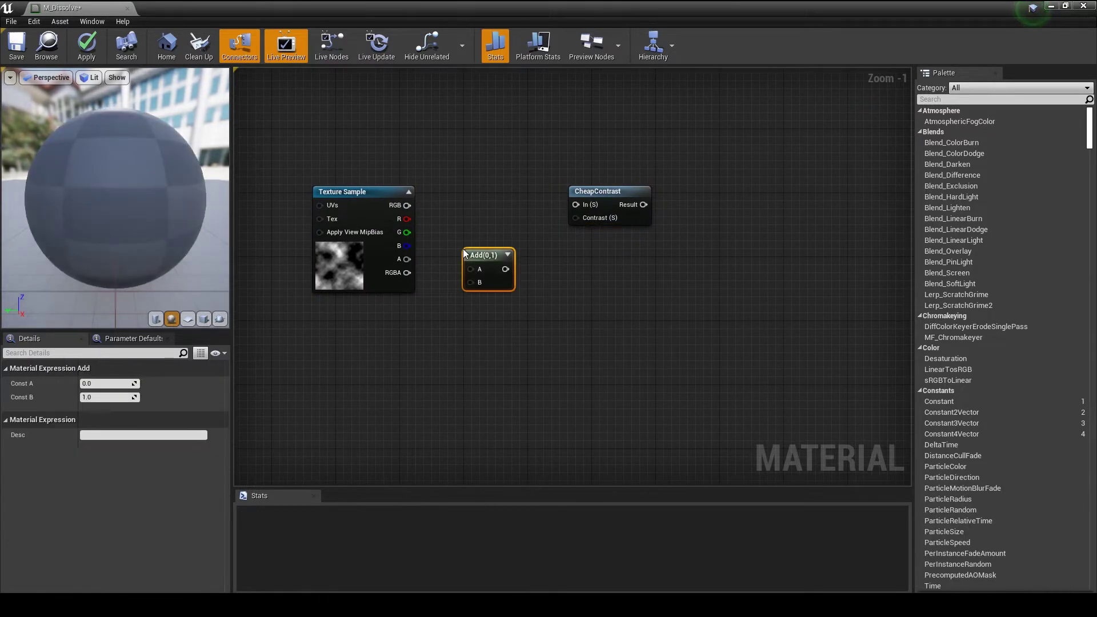
Place a scalar parameter node and name it Dissolve.
left_click(360, 340)
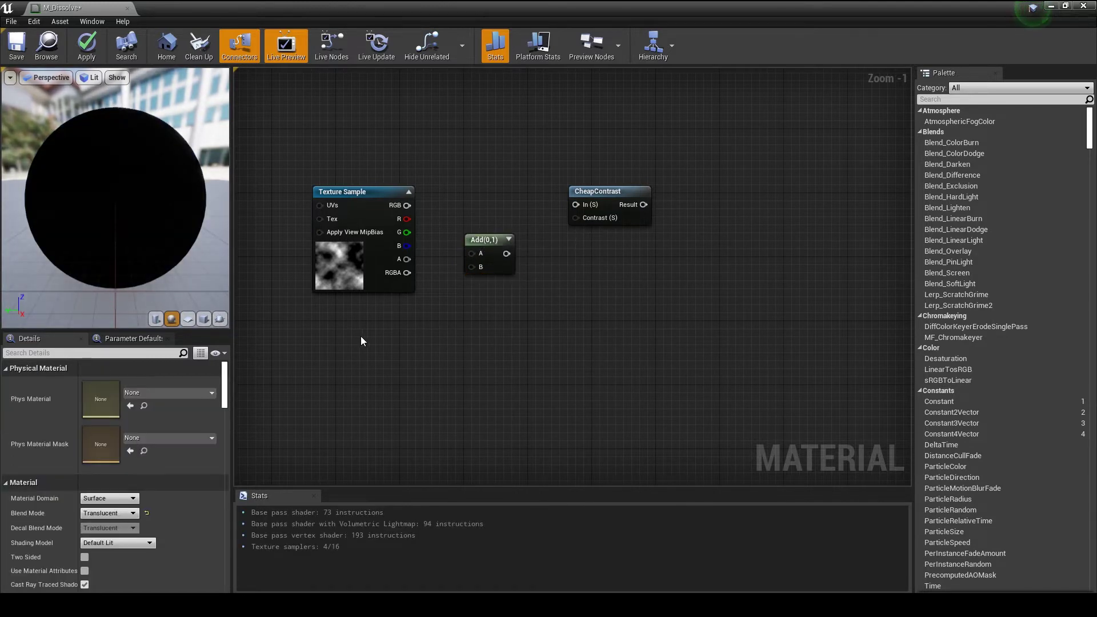
left_click(384, 328)
type("s")
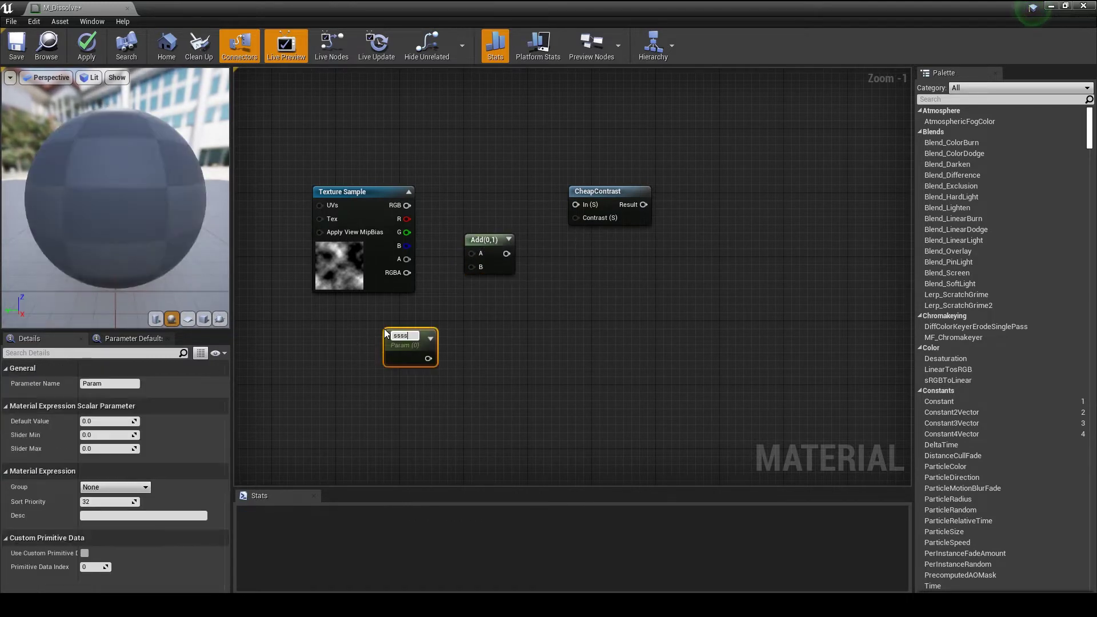
type("sss")
key("BackSpace")
key("BackSpace")
key("BackSpace")
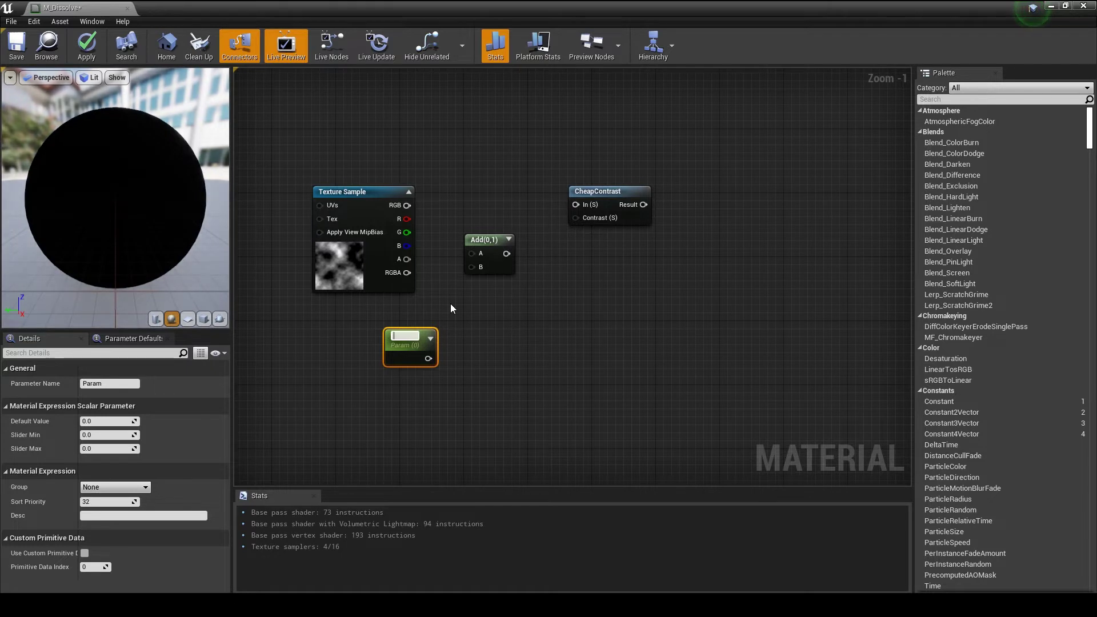
type("D")
type("sole")
type("e")
key("Return")
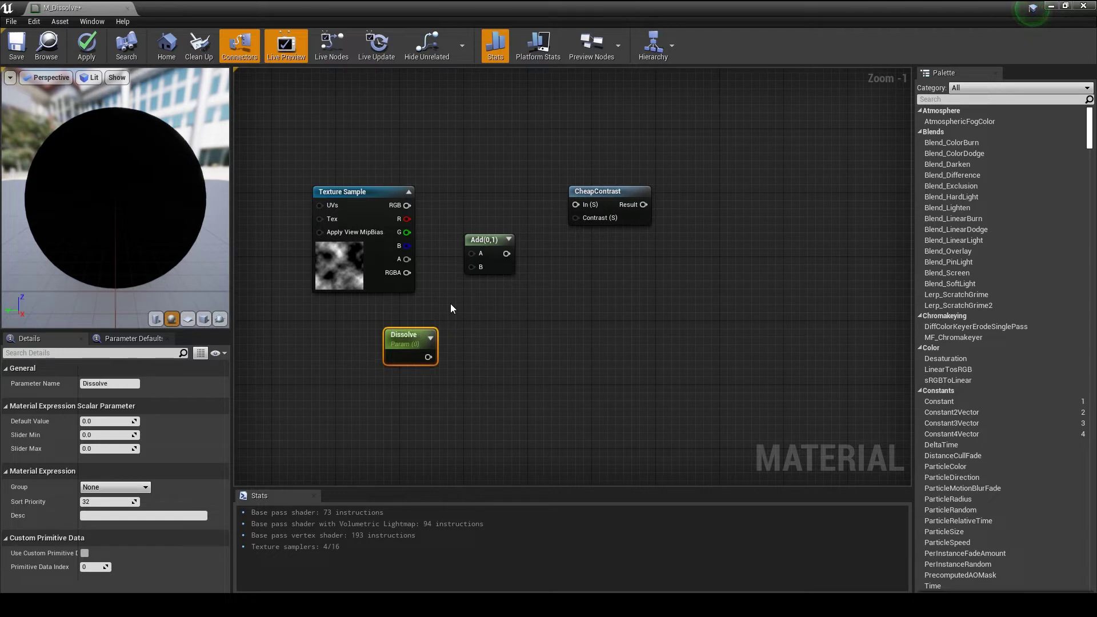
Wire Dissolve to Add B, texture RGB to Add A, and Add into CheapContrast In.
mouse_move(363, 240)
left_click_drag(429, 358, 471, 267)
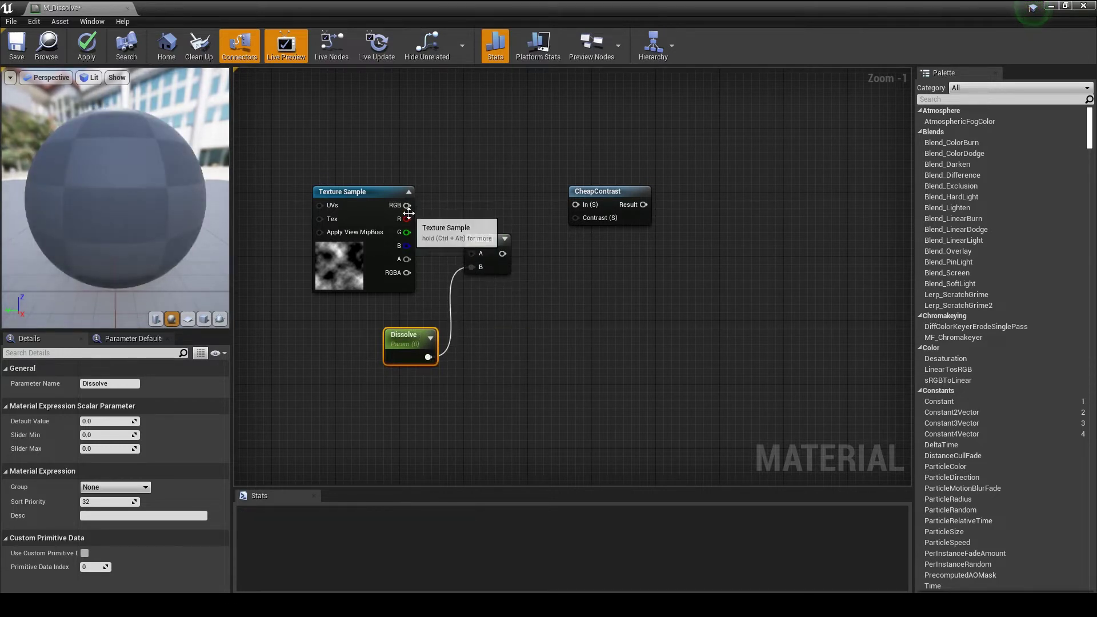
mouse_move(407, 205)
left_mouse_down()
mouse_move(464, 260)
mouse_move(480, 201)
left_mouse_up()
left_click(481, 251)
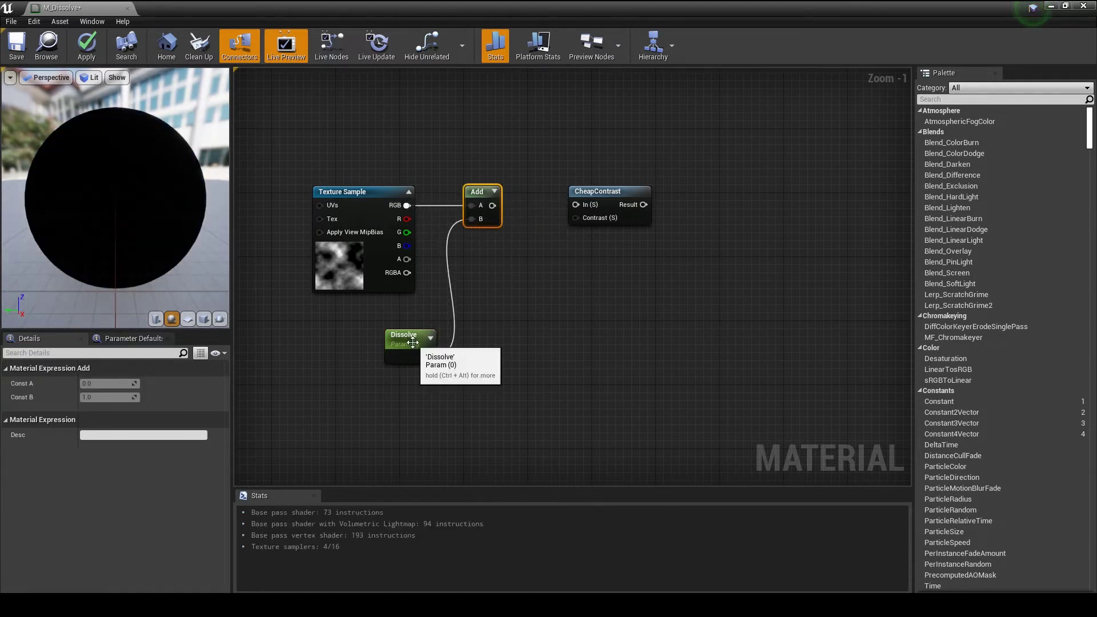
left_click_drag(413, 343, 388, 334)
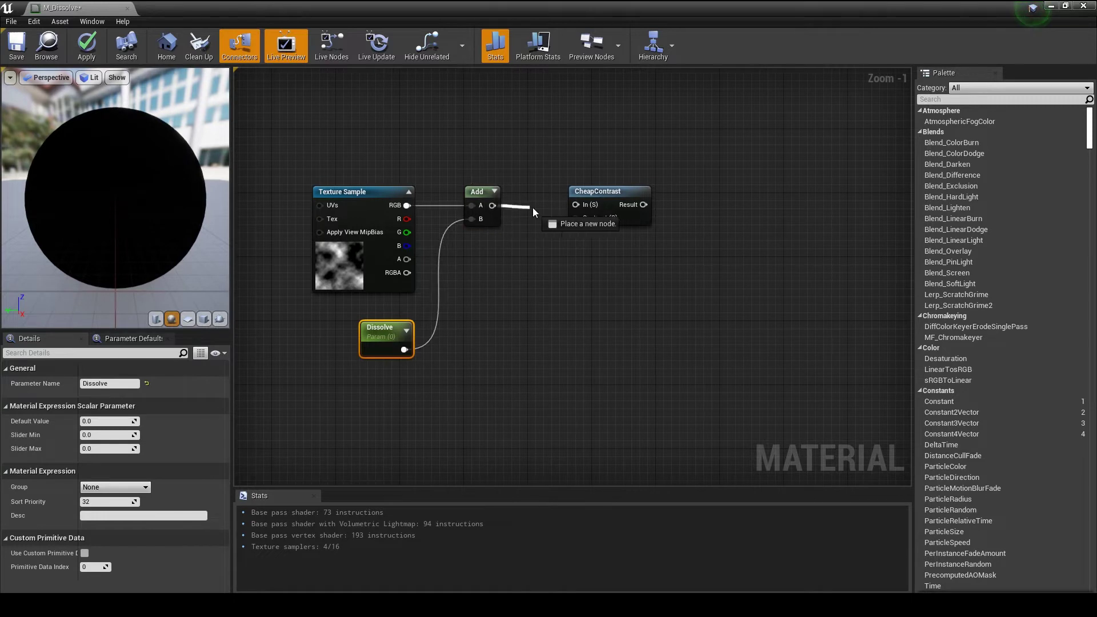
left_click_drag(575, 205, 575, 205)
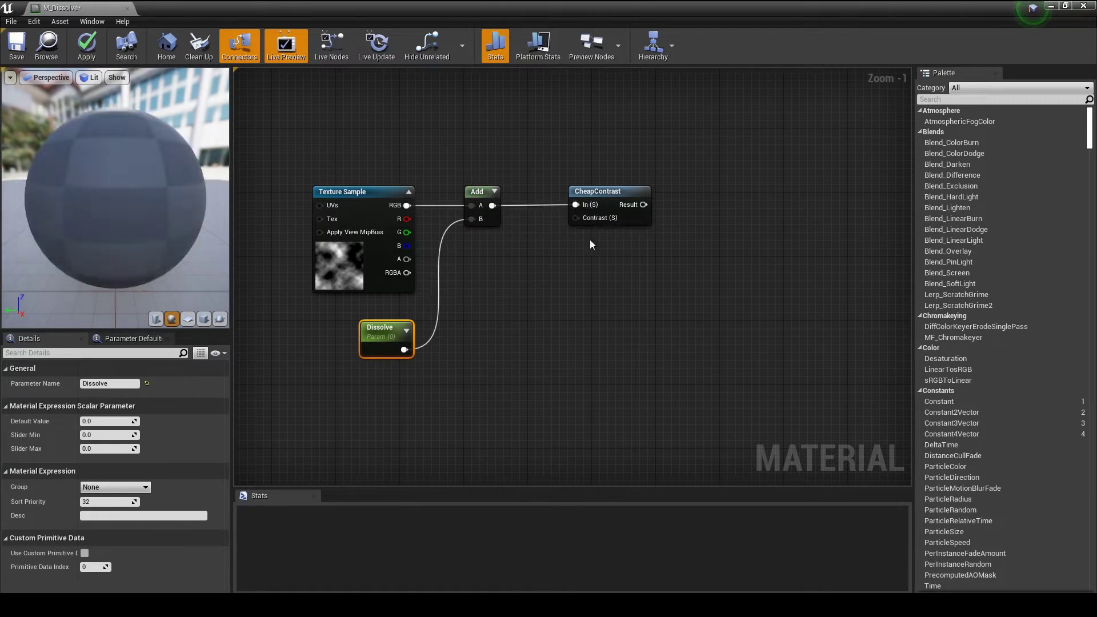
Preview the CheapContrast node's output on a plane preview mesh.
left_click(203, 318)
right_click(592, 192)
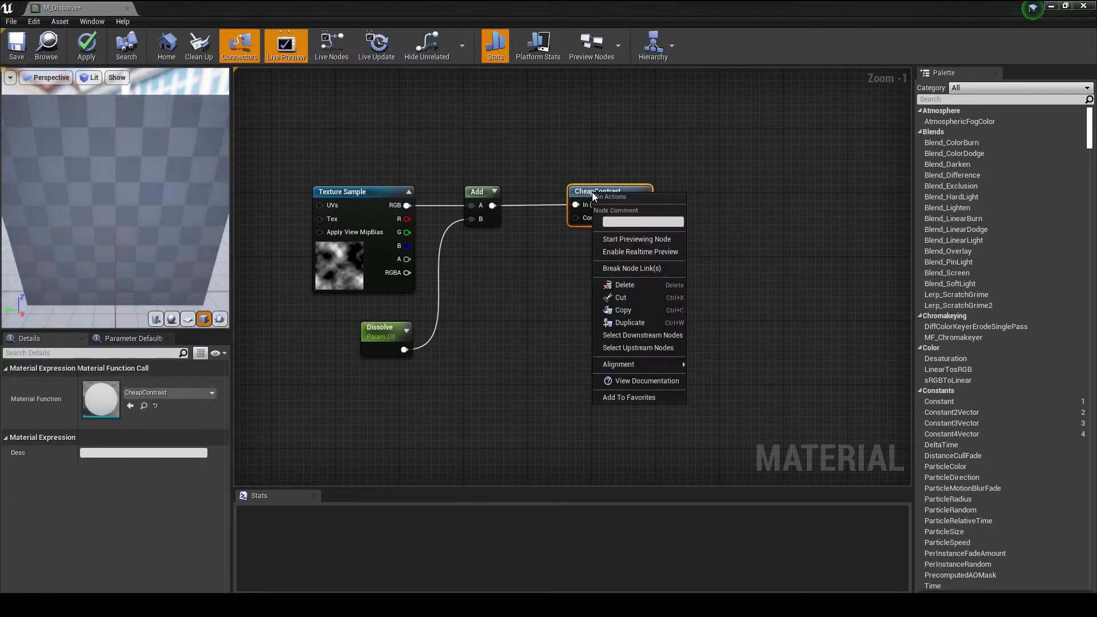
left_click(625, 237)
left_click_drag(92, 229, 101, 227)
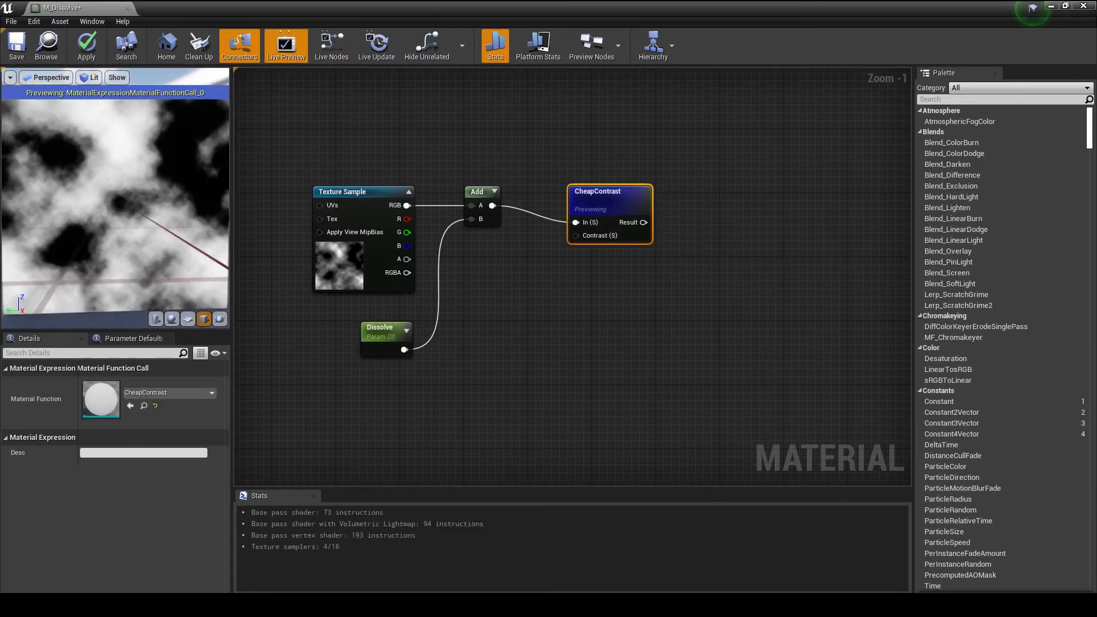
Add a Contrast scalar parameter with default 50, wired into CheapContrast's Contrast input.
left_click(486, 305)
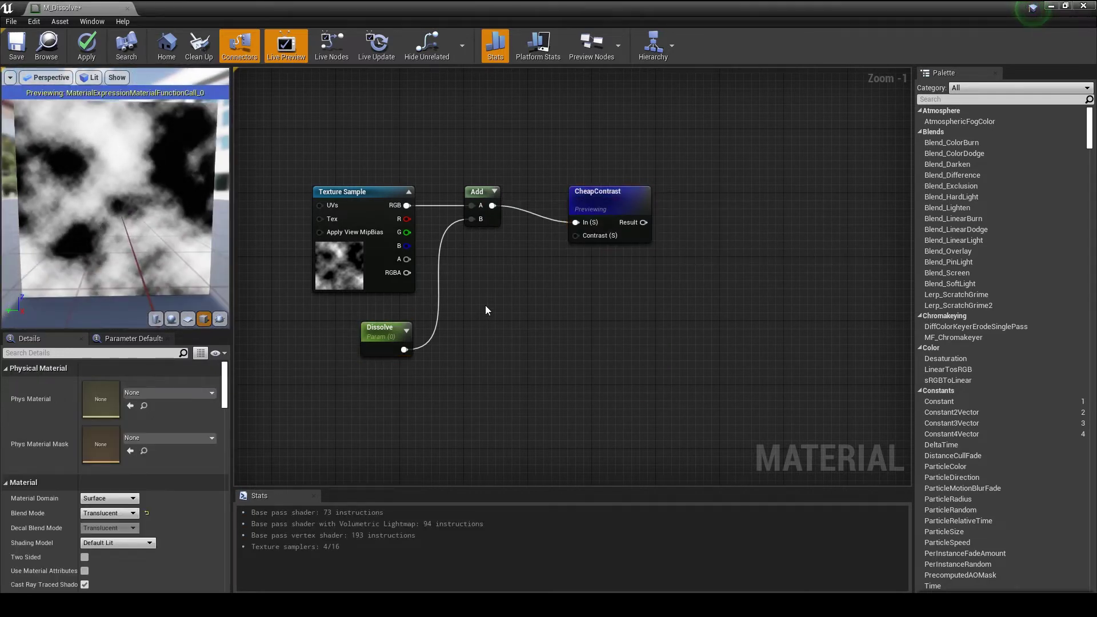
left_click(484, 299)
type("sss")
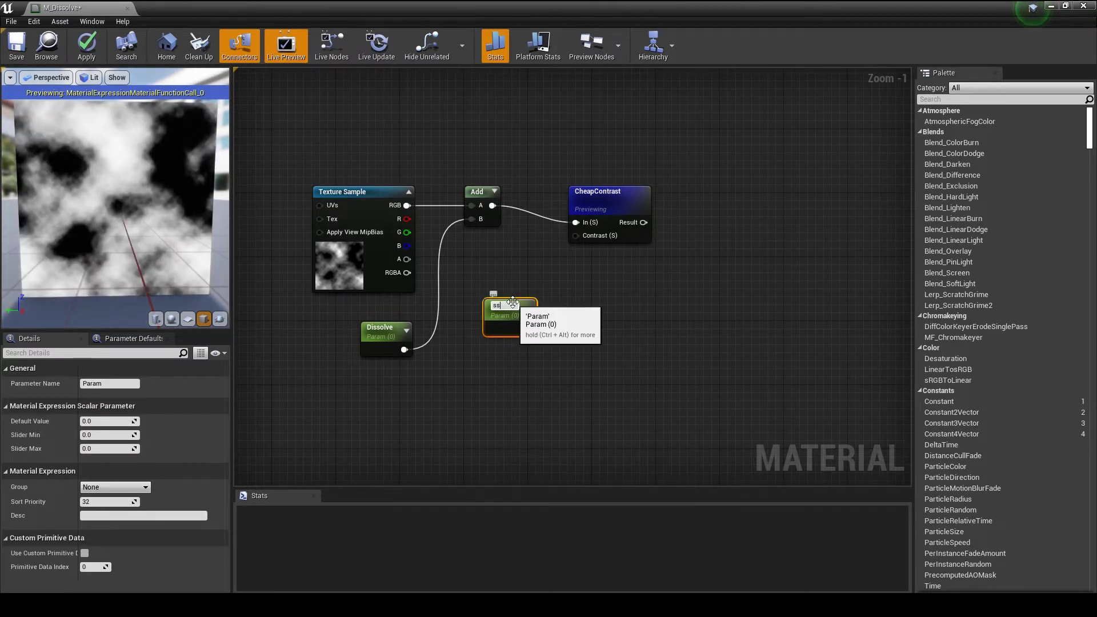
key("BackSpace")
key("BackSpace")
key("BackSpace")
type("Contrast")
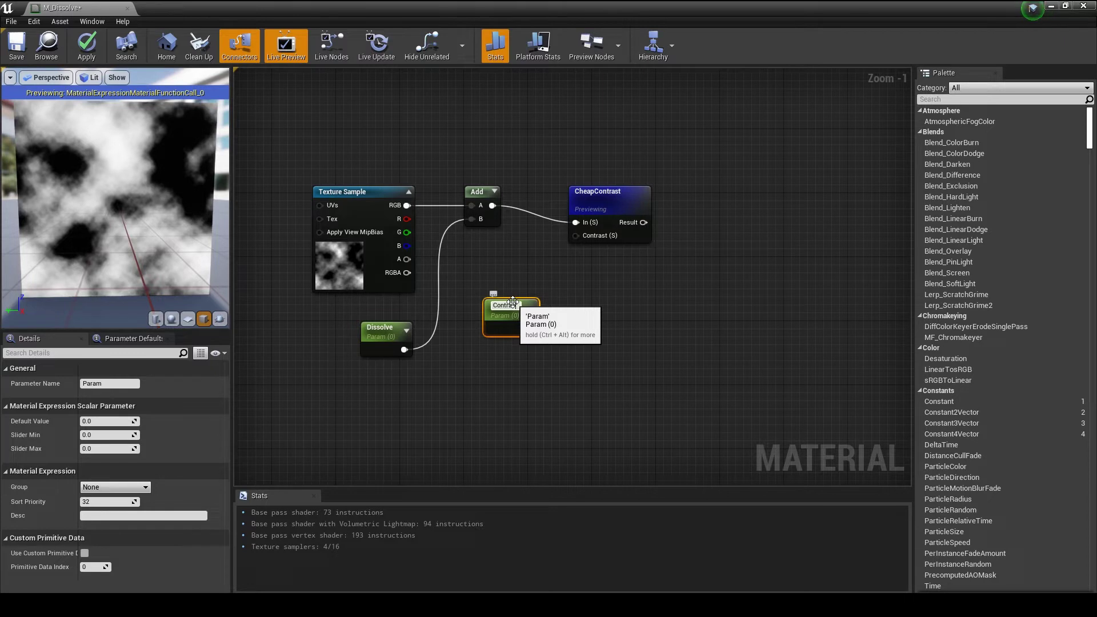
key("Return")
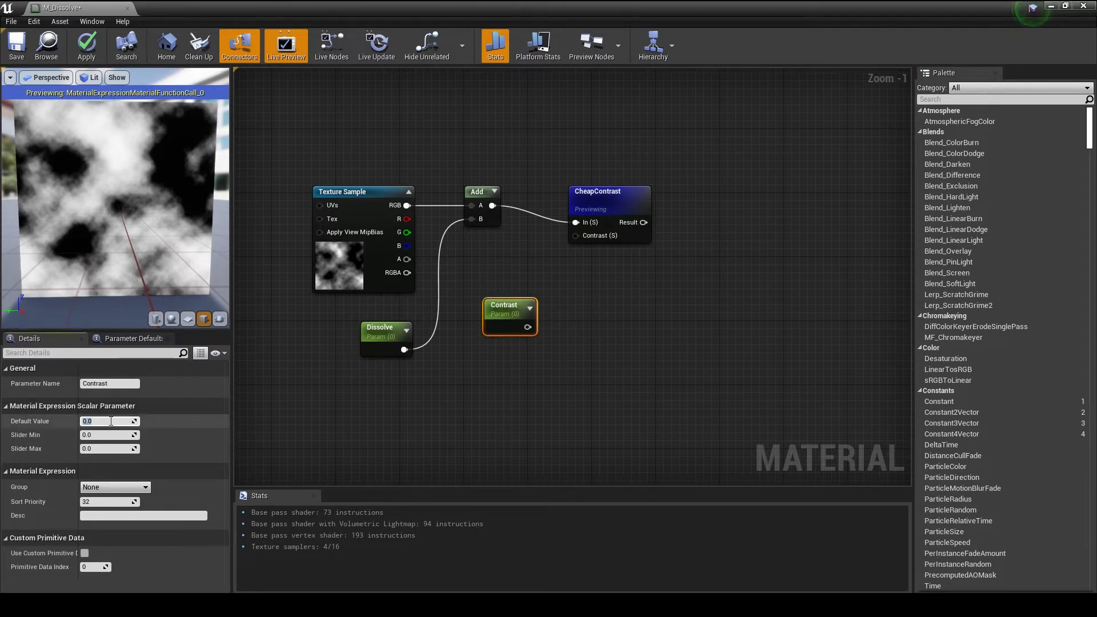
type("50")
key("Return")
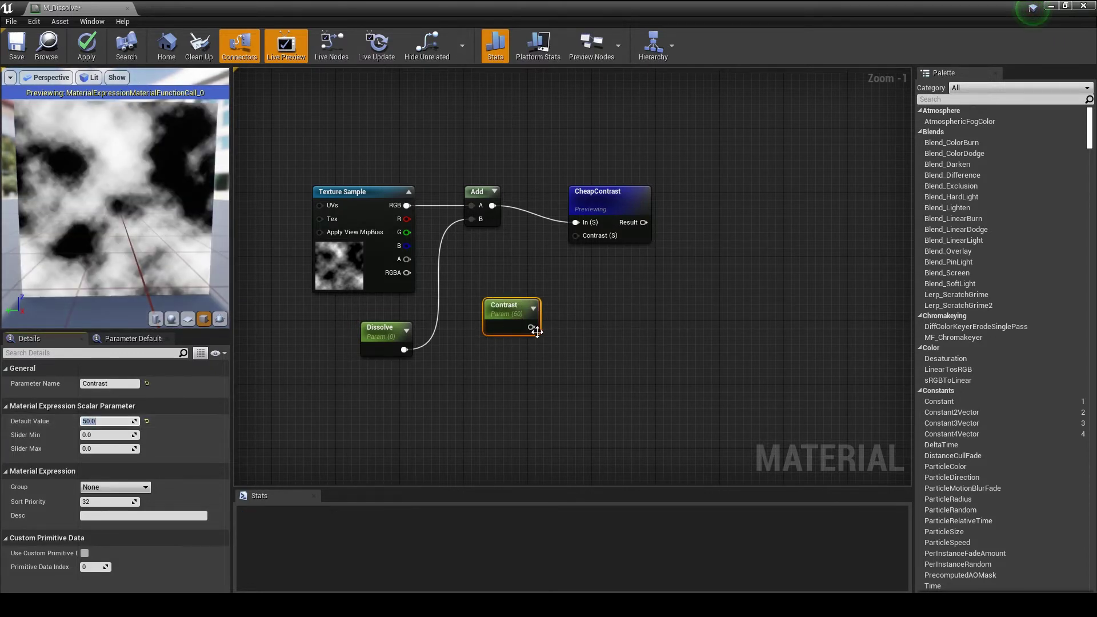
left_click_drag(531, 327, 575, 235)
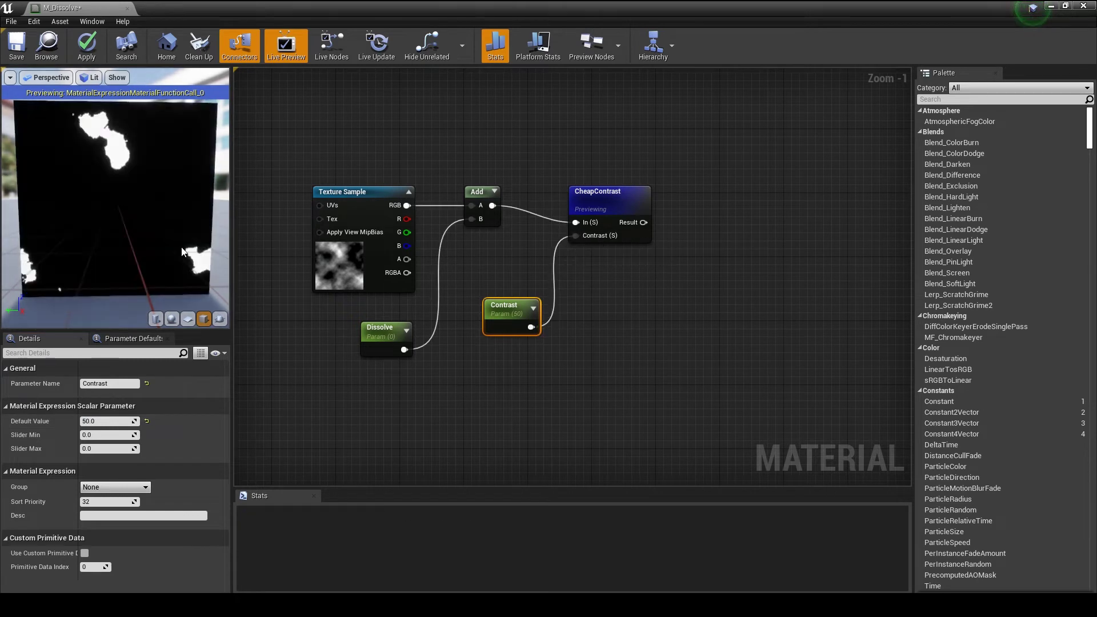
left_click_drag(162, 225, 137, 227)
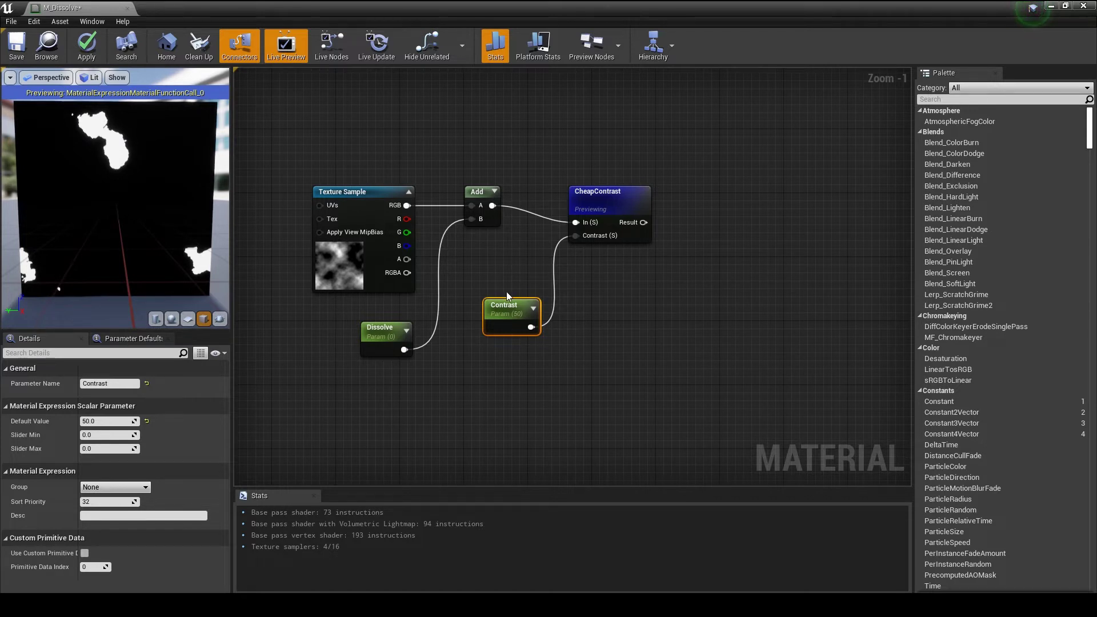
Stop previewing CheapContrast and rearrange the five nodes as a group.
right_click(612, 188)
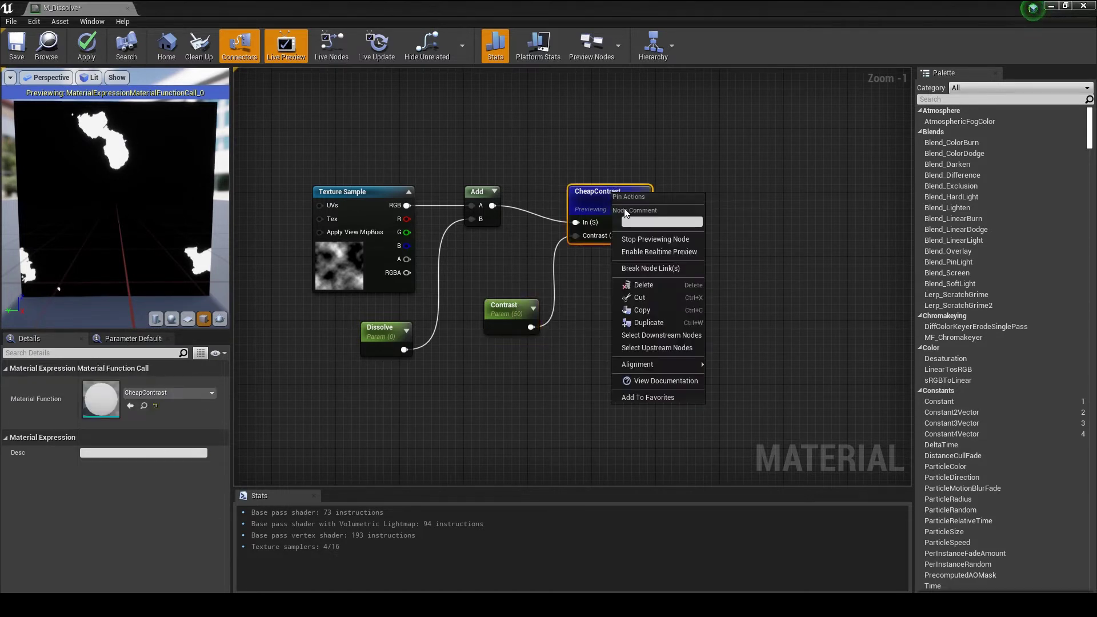
left_click(644, 235)
left_click_drag(503, 305, 498, 271)
mouse_move(635, 261)
right_mouse_down()
mouse_move(490, 333)
mouse_move(607, 293)
right_mouse_up()
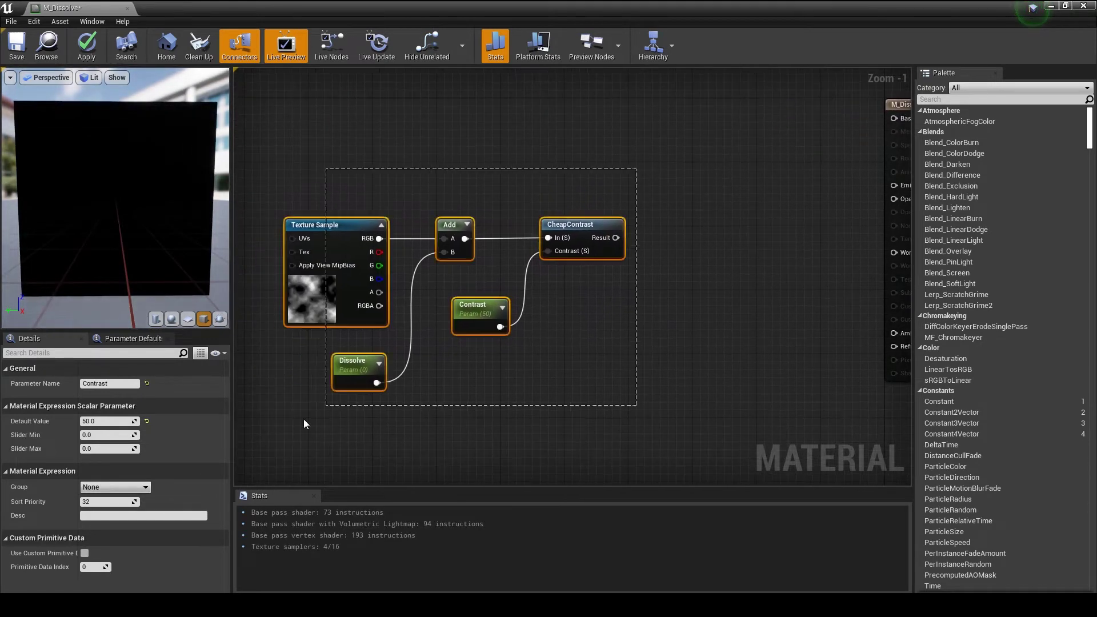
left_click_drag(640, 166, 360, 367)
left_click_drag(438, 226, 284, 223)
right_click_drag(462, 282, 551, 331)
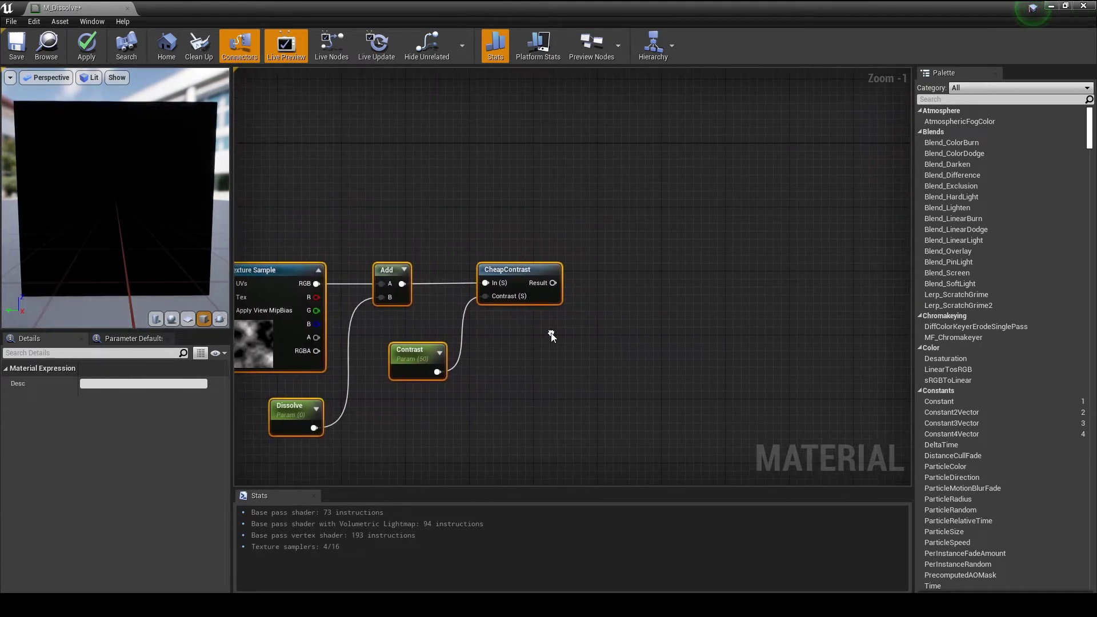
scroll(551, 332, "down", 2)
Add a OneMinus (1-x) node fed by CheapContrast's Result.
right_click(591, 242)
type("oneminus")
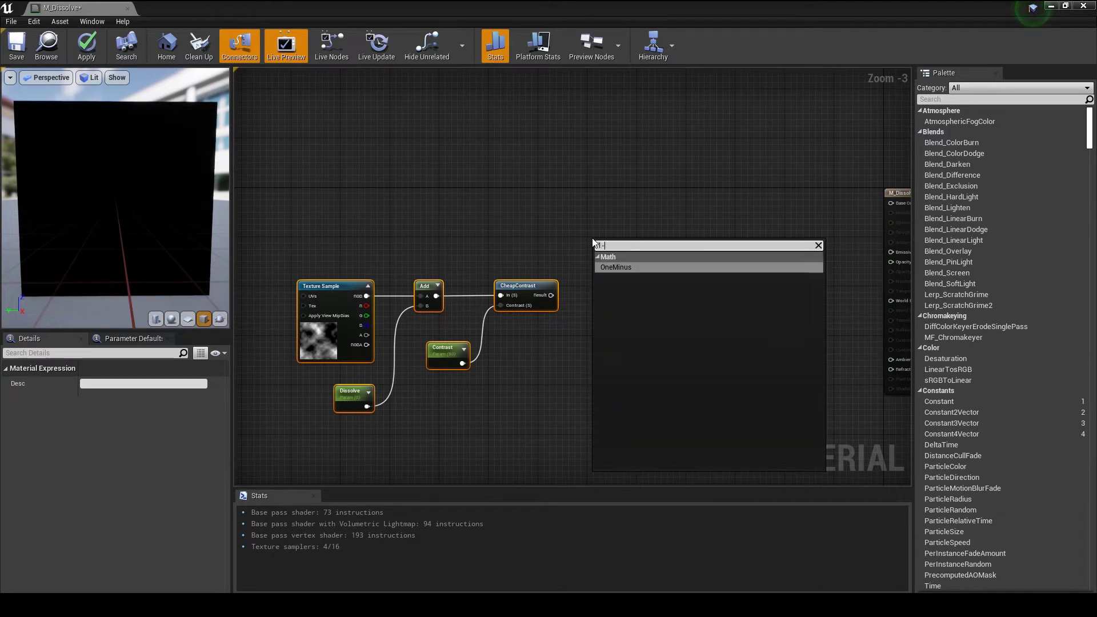
key("Return")
left_click_drag(599, 242, 588, 229)
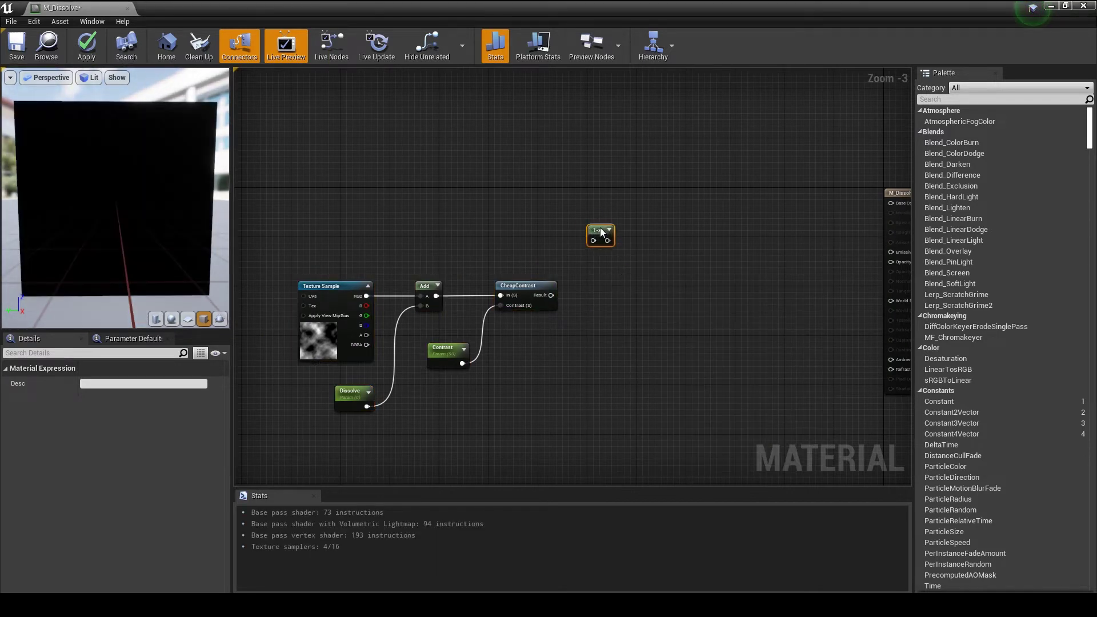
left_click_drag(551, 295, 587, 234)
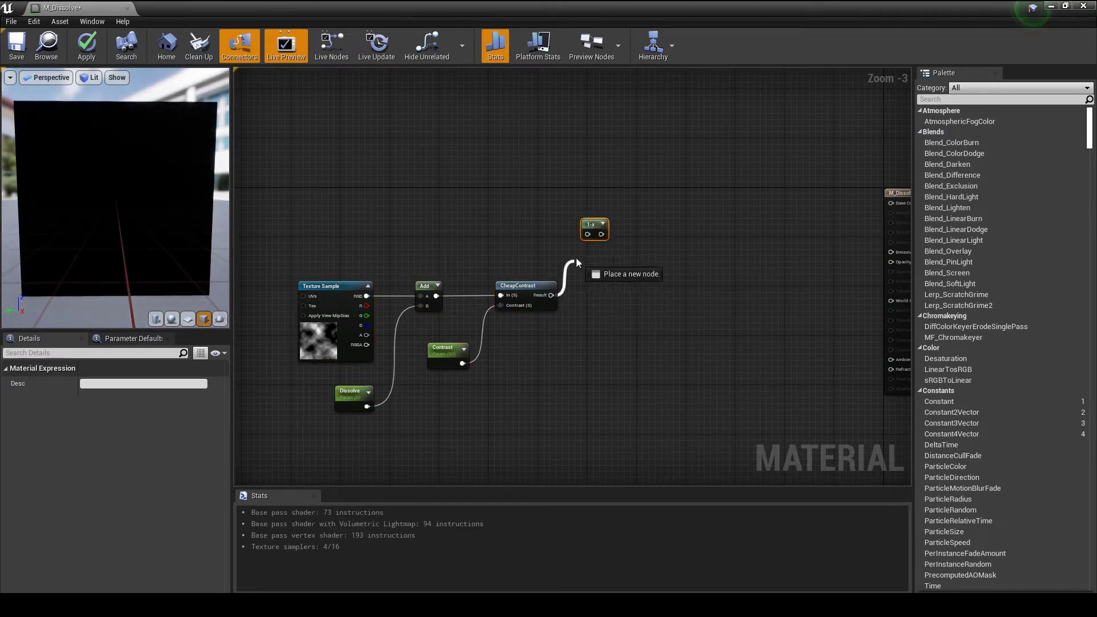
Preview the inverted 1-x result, then stop previewing it.
right_click(590, 227)
left_click(618, 269)
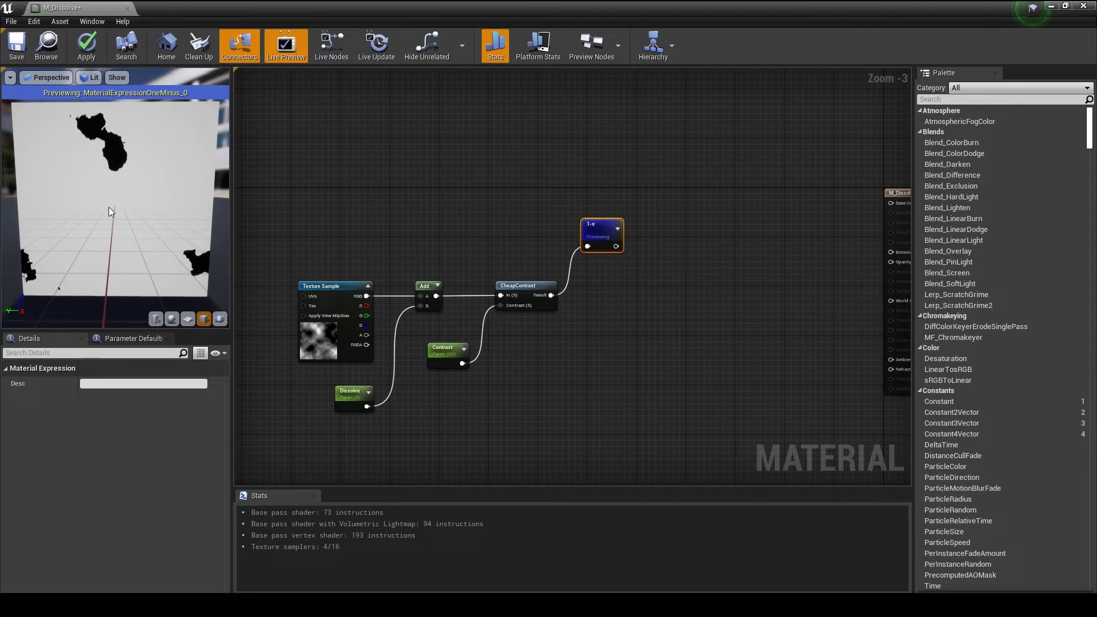
right_click(600, 227)
left_click(633, 274)
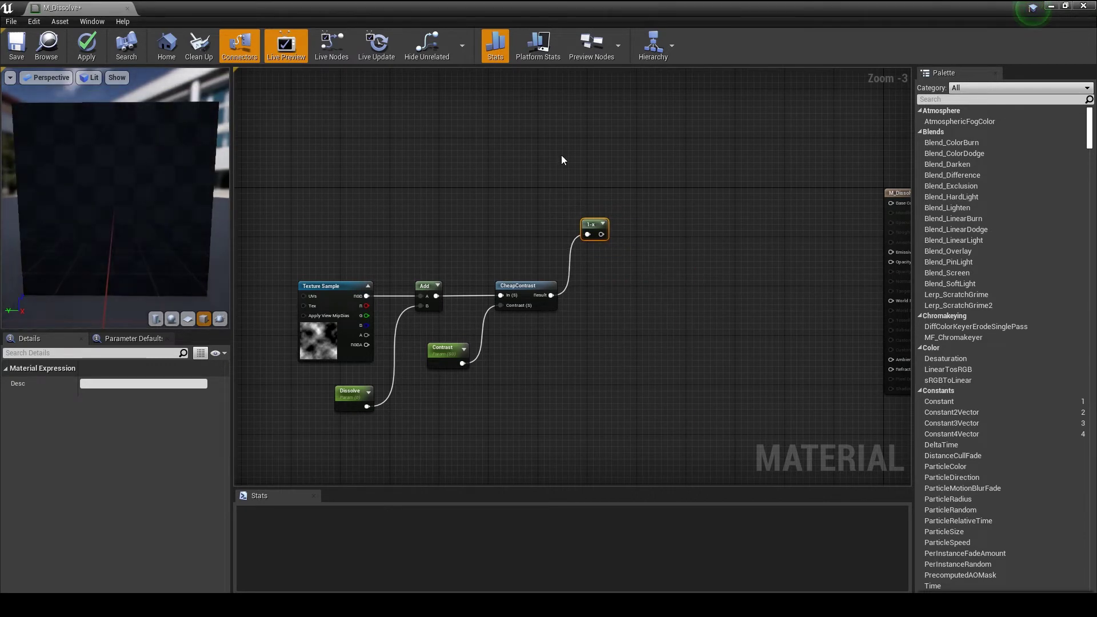
Shift the whole node network left to make room.
left_click_drag(600, 196, 316, 433)
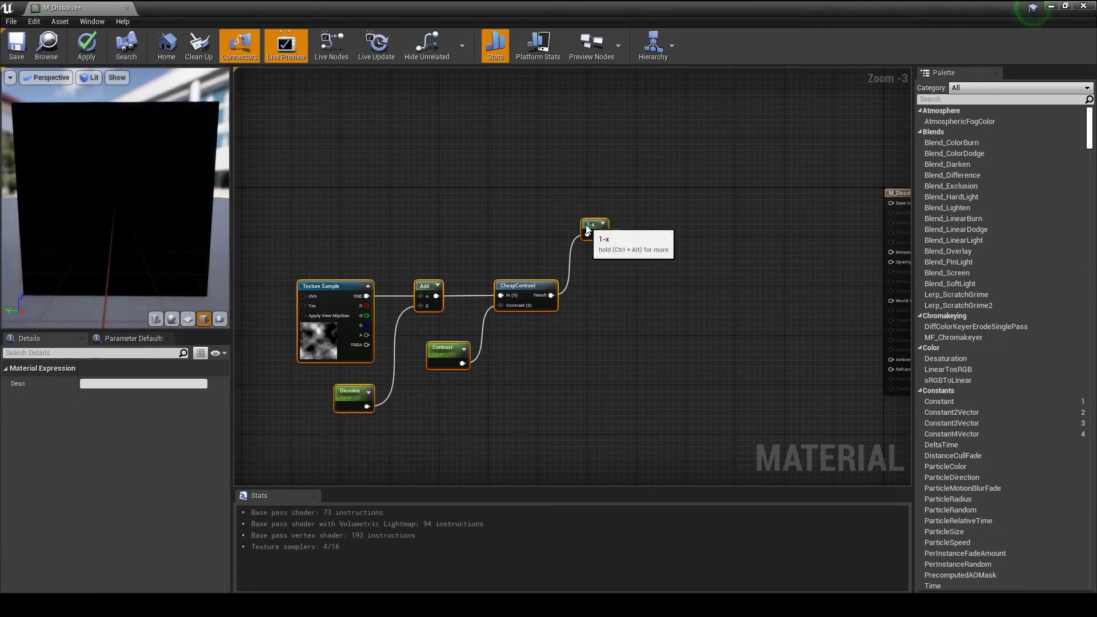
left_click_drag(585, 225, 516, 225)
left_click(577, 207)
Add a Clamp node fed by the 1-x output.
right_click(577, 206)
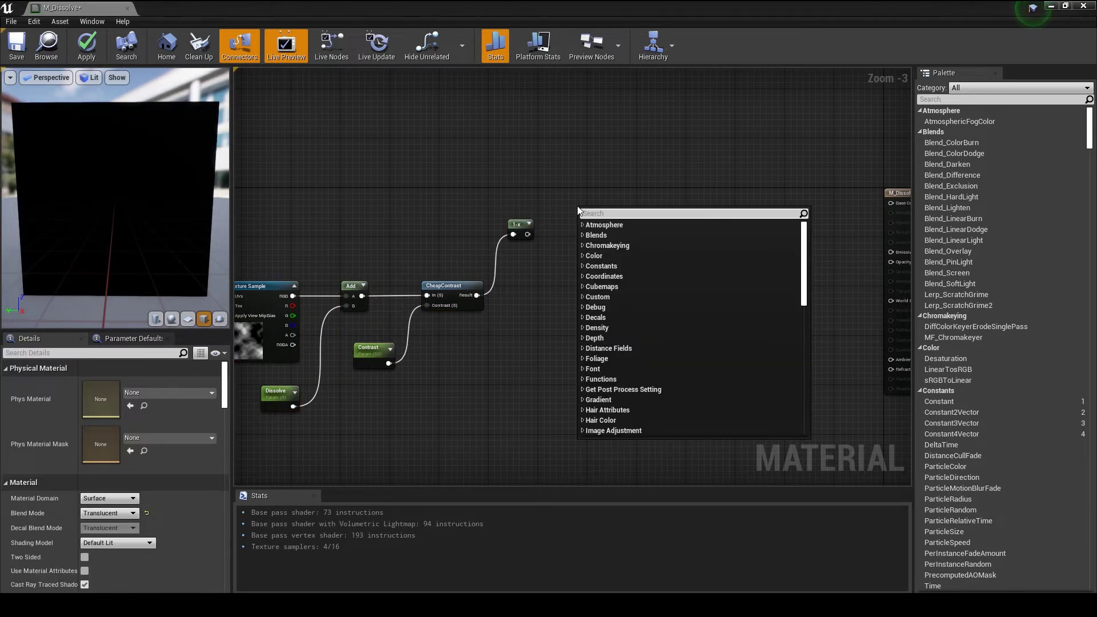
type("cla")
key("Return")
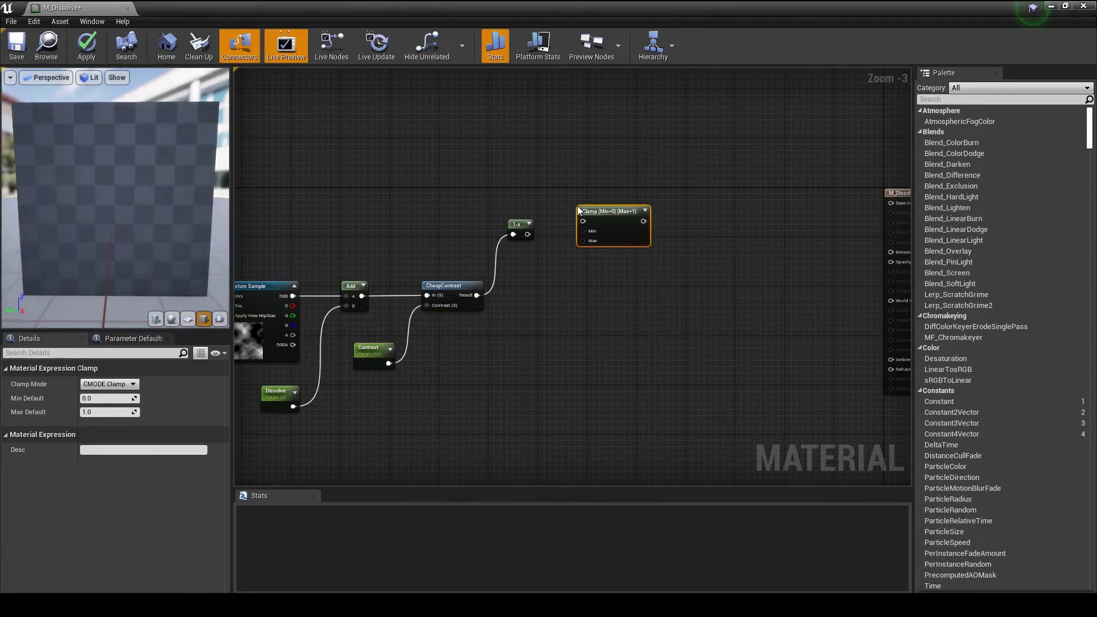
left_click_drag(527, 234, 686, 214)
type("app")
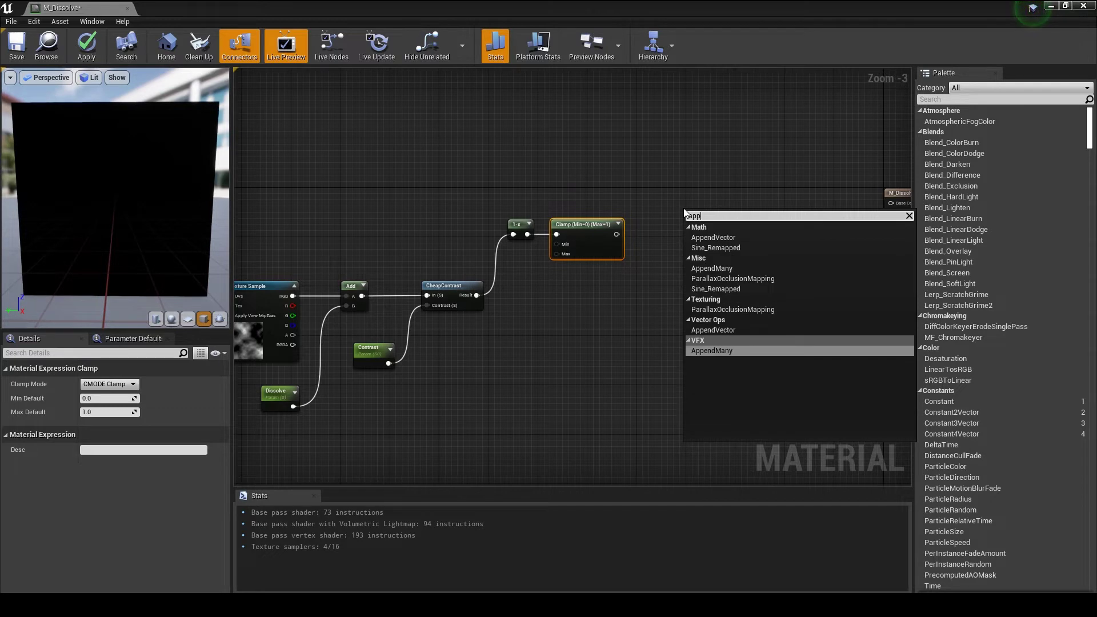
Add an AppendVector node and place it next to the Clamp node.
key("Up")
key("Up")
key("Up")
key("Up")
key("Return")
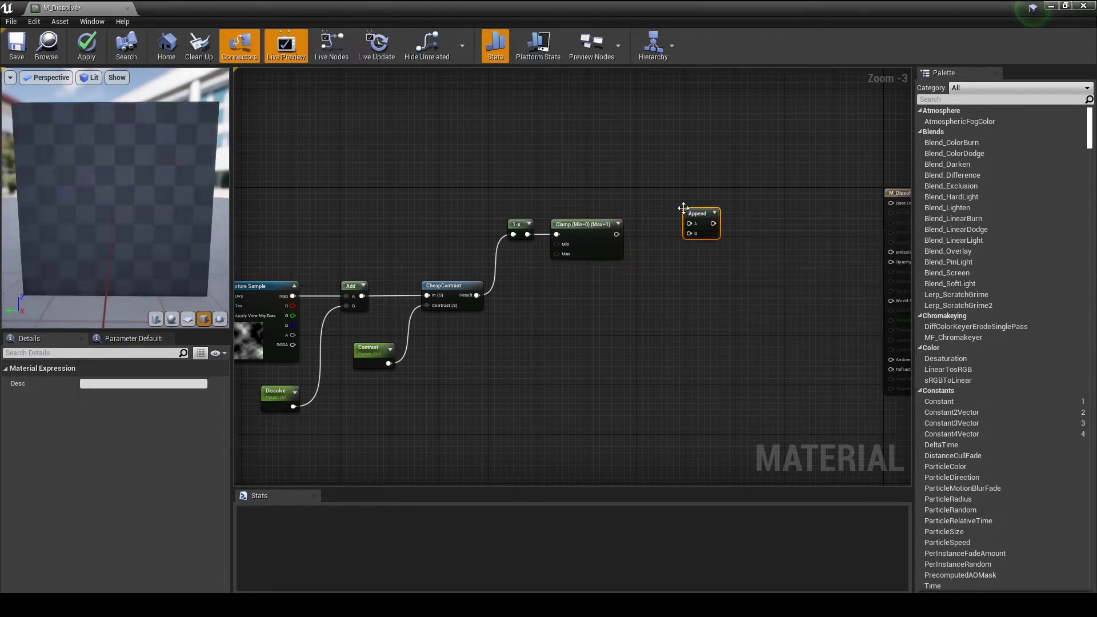
mouse_move(683, 208)
left_mouse_down()
mouse_move(660, 220)
mouse_move(668, 234)
left_mouse_up()
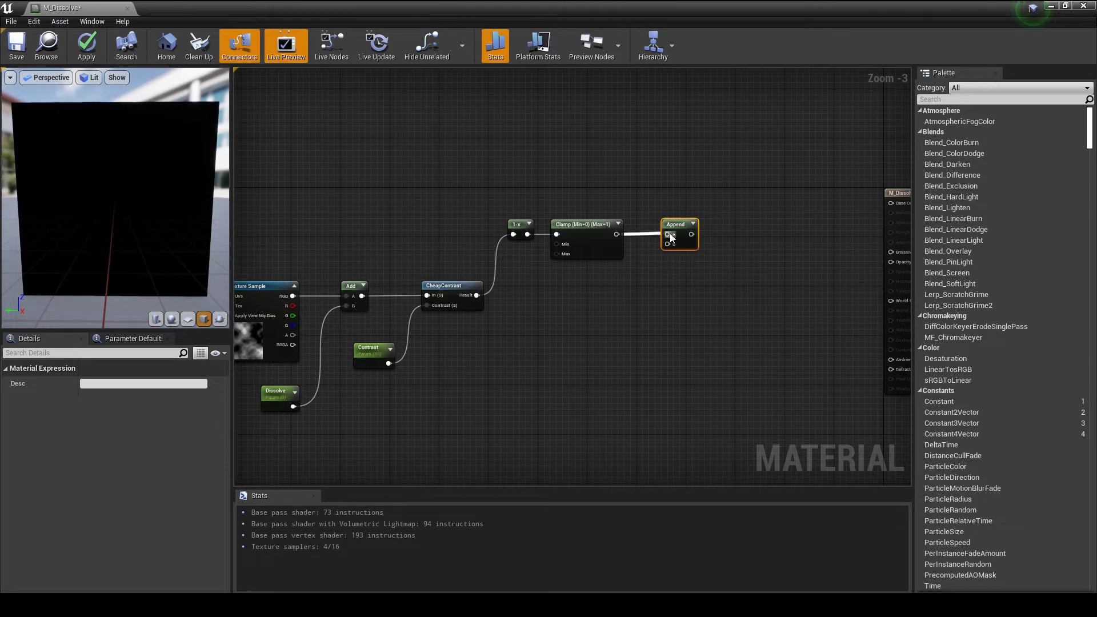
left_click(649, 274)
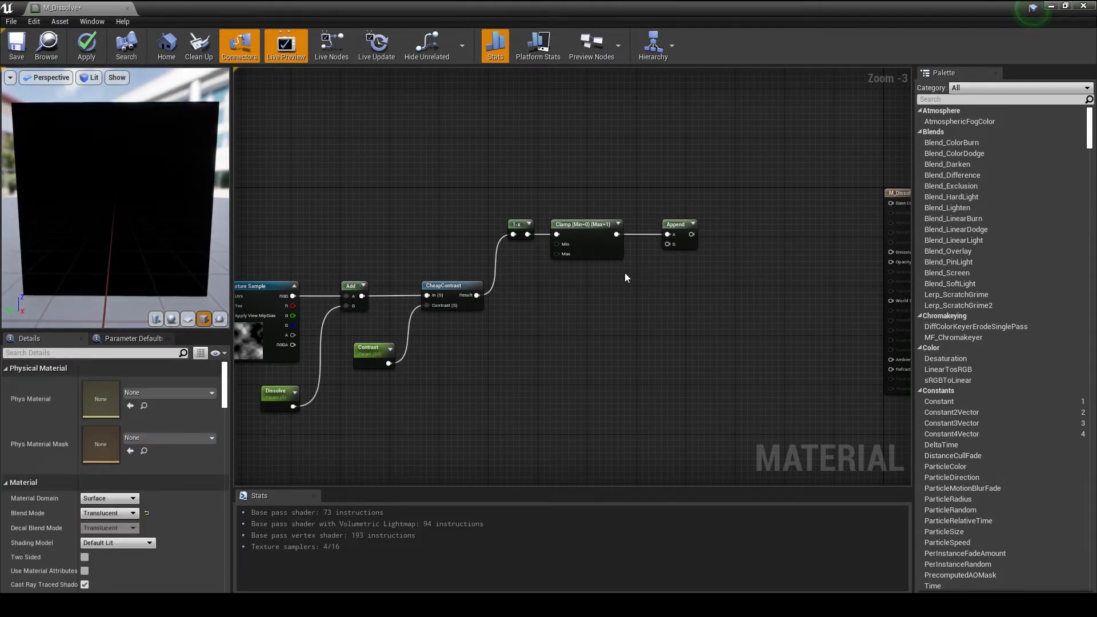
scroll(614, 278, "up", 2)
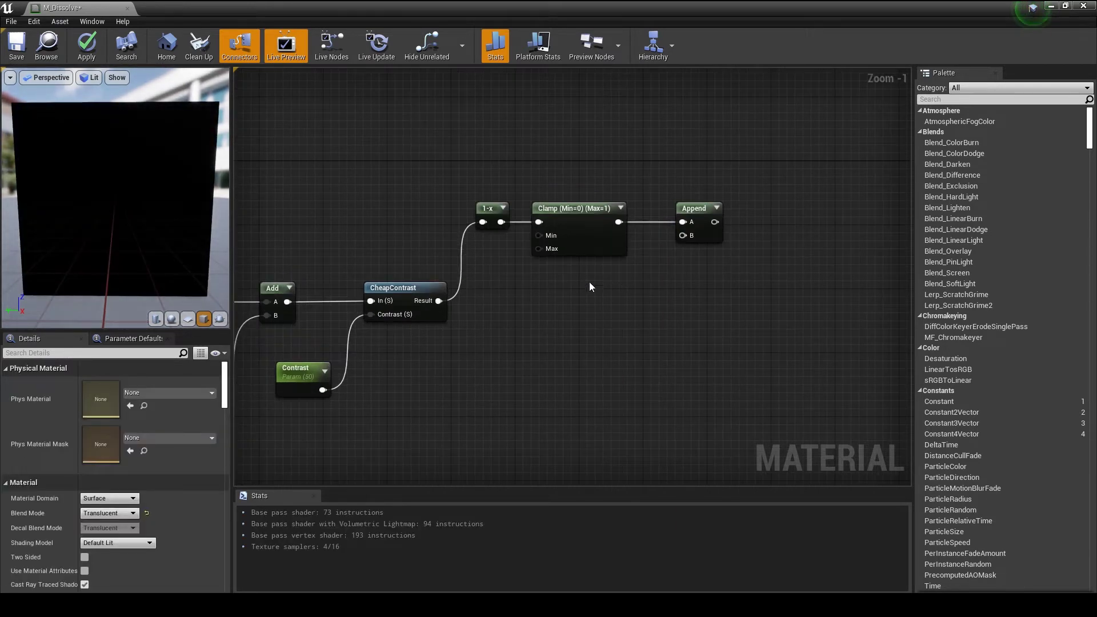
Add a constant 0 into Append's B, then shift the 1-x, Clamp, Append and constant nodes left.
left_click(590, 281)
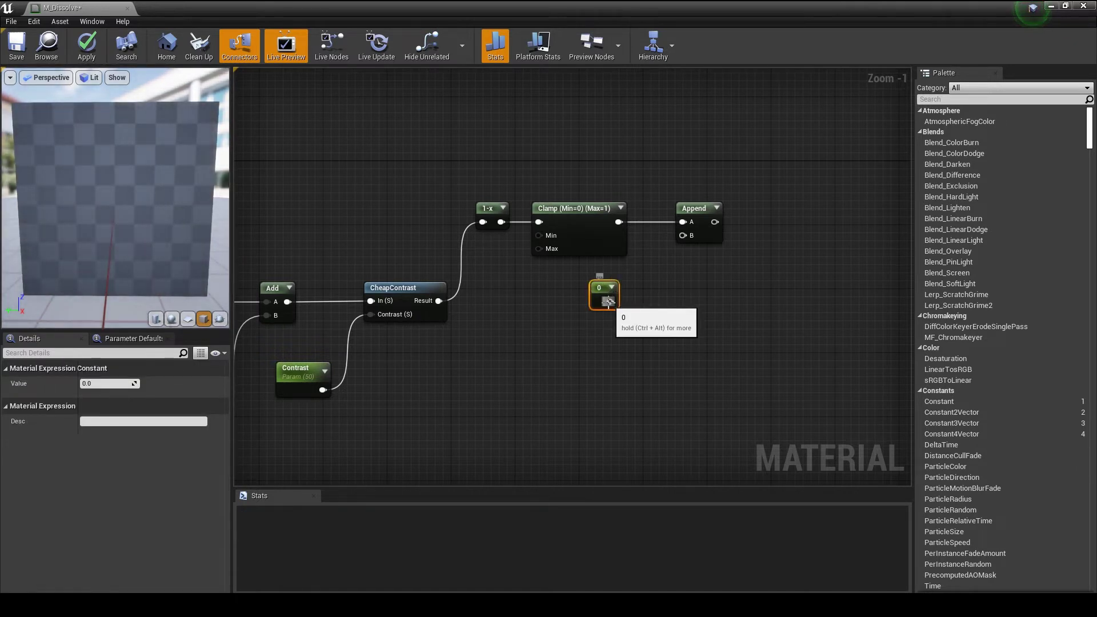
left_click_drag(608, 302, 682, 236)
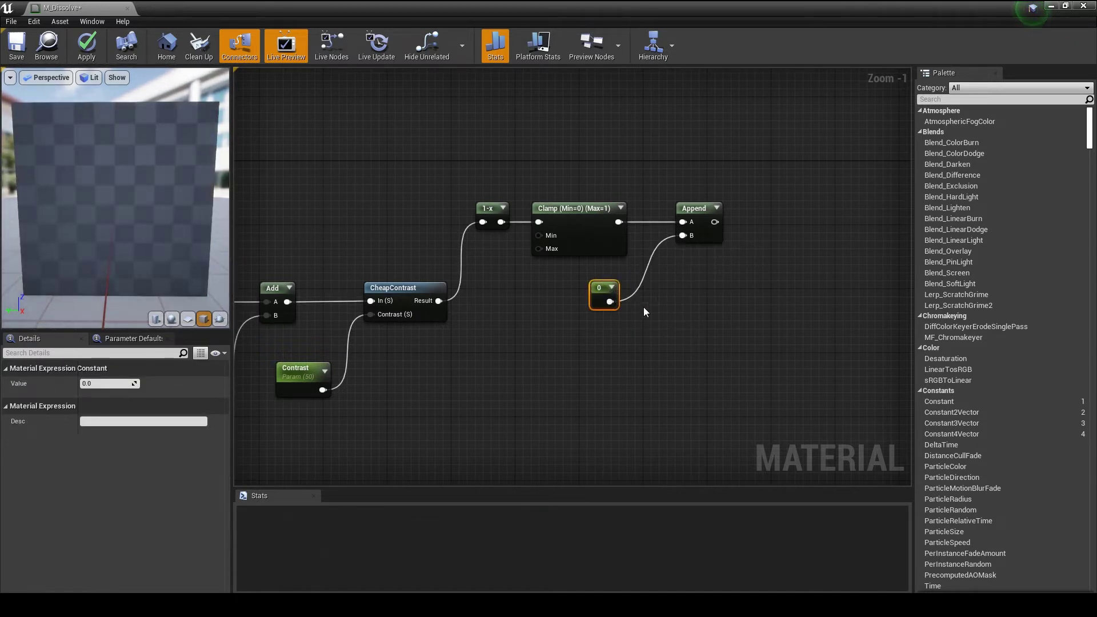
scroll(600, 291, "down", 2)
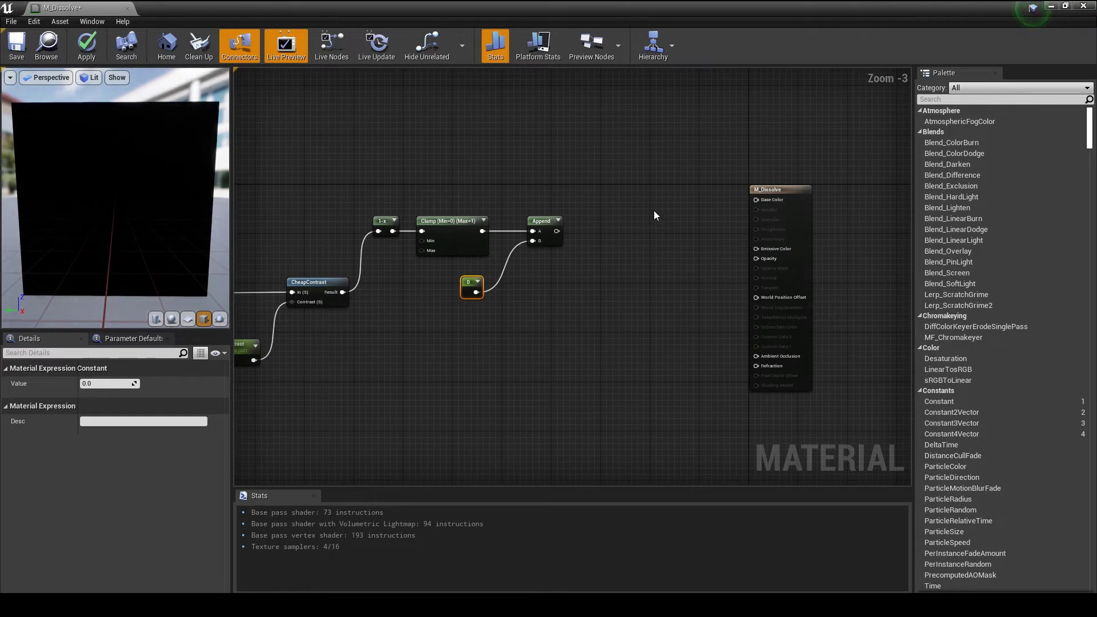
left_click_drag(704, 167, 433, 304)
left_click_drag(635, 201, 610, 202)
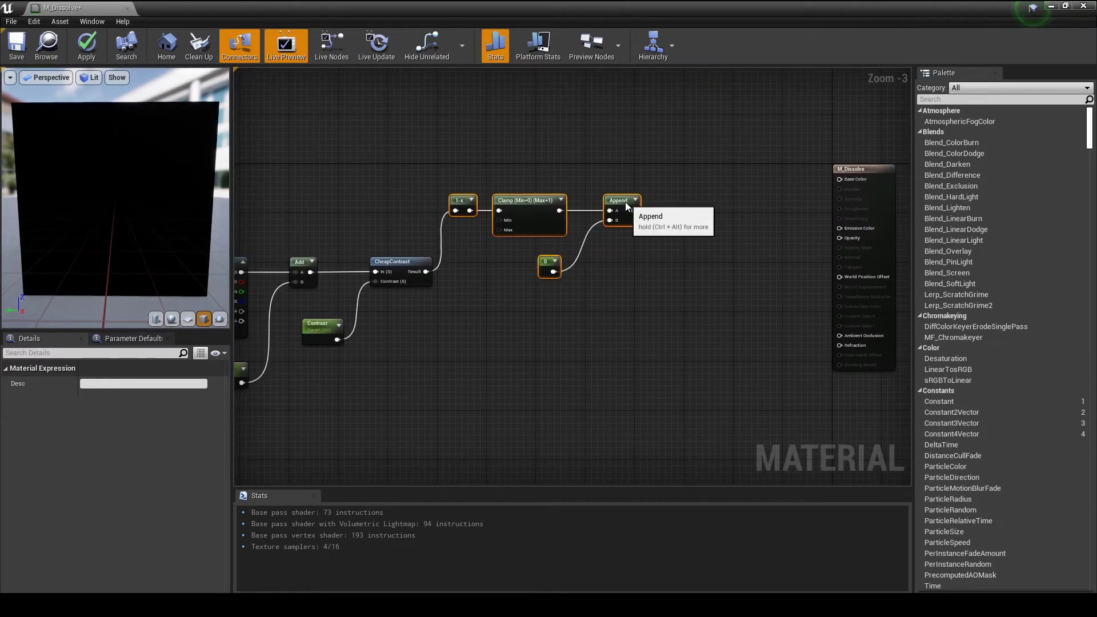
Select the T_Noise2 Texture Sample node and pan toward the M_Dissolve output node.
left_click(673, 184)
right_click_drag(672, 185, 750, 181)
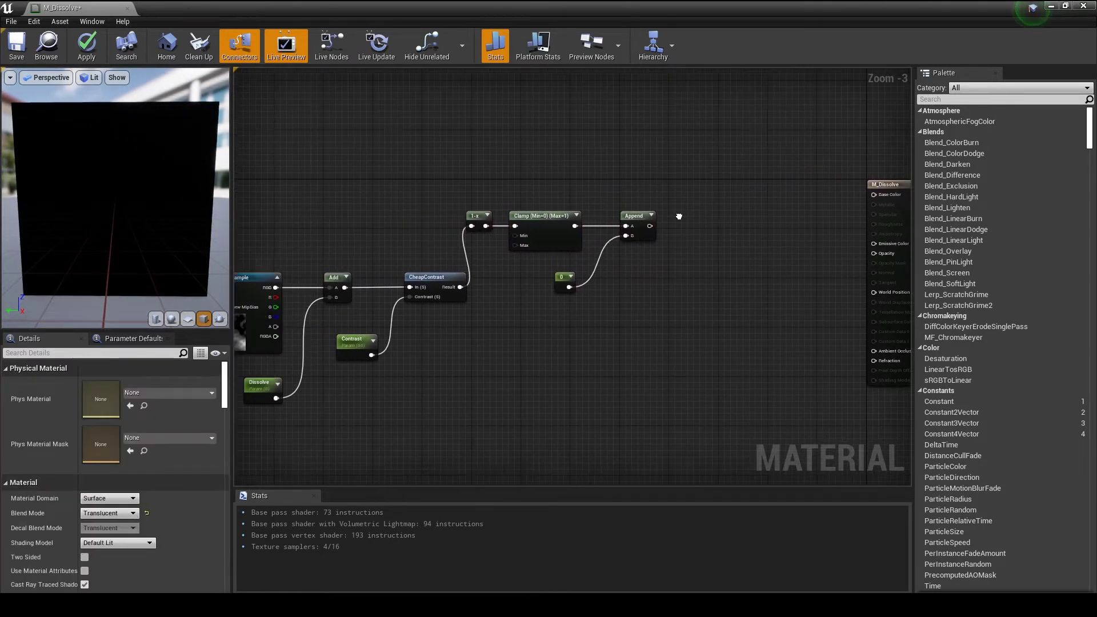
left_click(285, 275)
right_click_drag(746, 220, 592, 241)
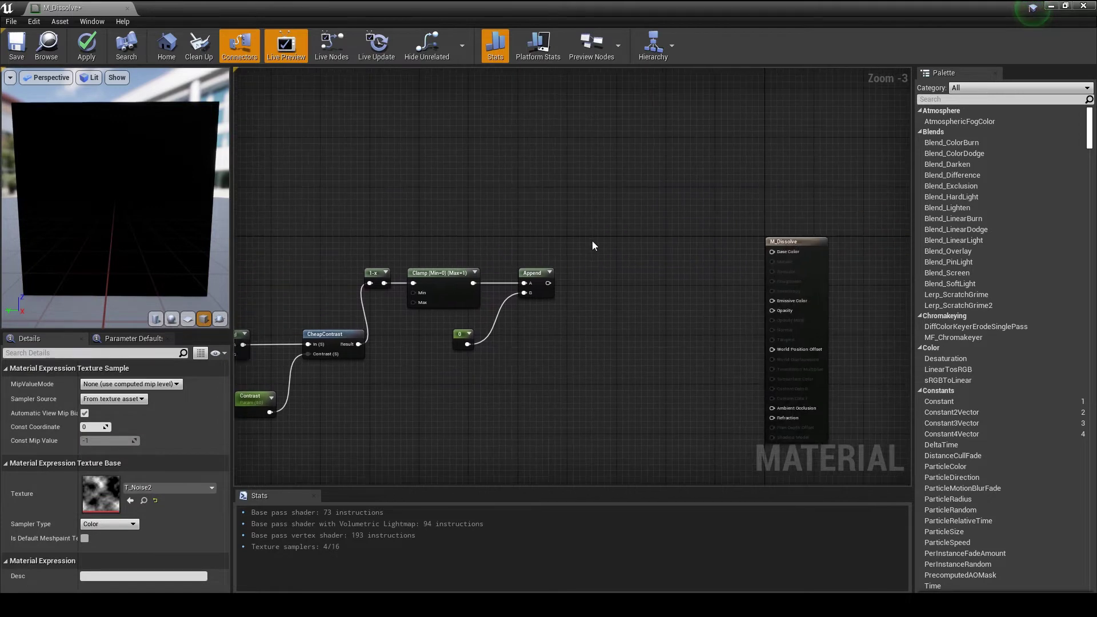
left_click(592, 237)
Paste a second T_Noise2 Texture Sample, drive its UVs from Append, and preview it.
key("ctrl+v")
left_click_drag(607, 242, 612, 220)
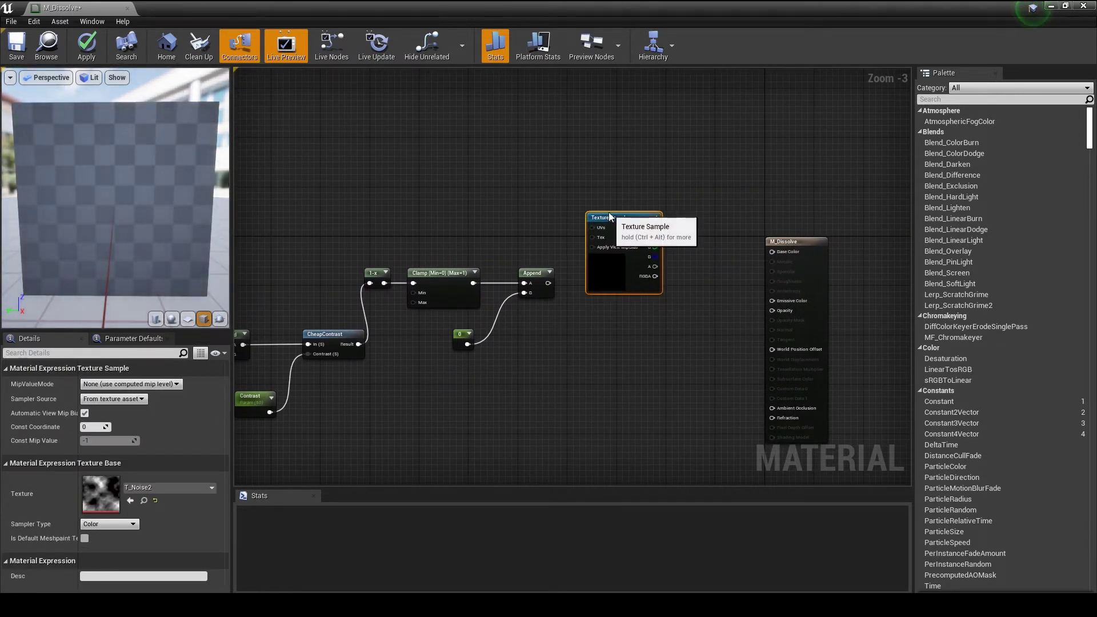
mouse_move(548, 284)
left_mouse_down()
mouse_move(603, 236)
mouse_move(590, 227)
left_mouse_up()
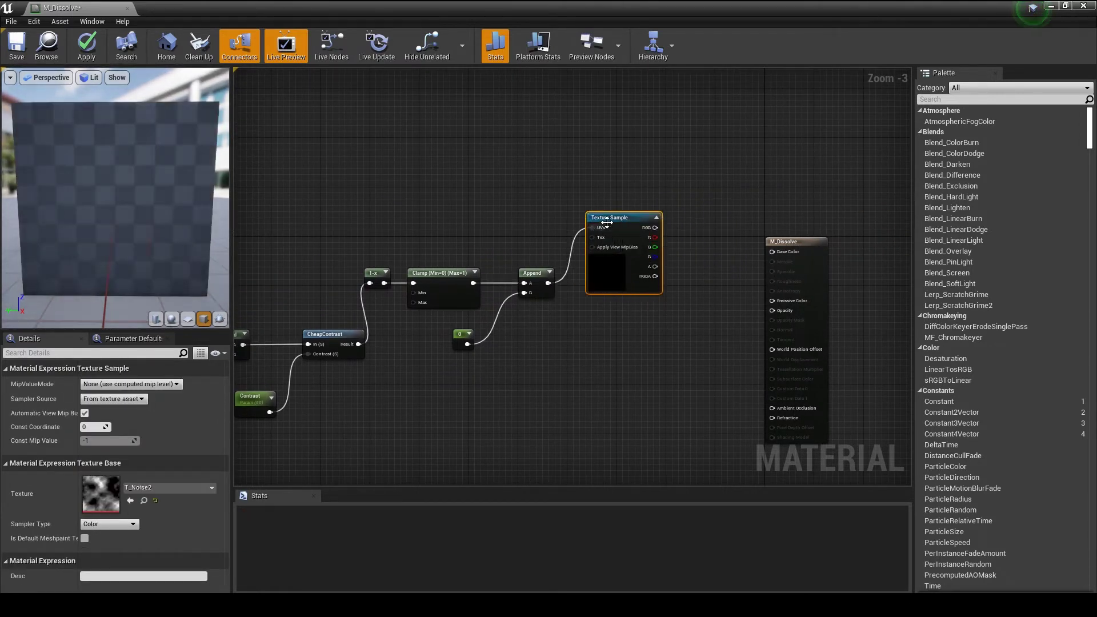
right_click(609, 219)
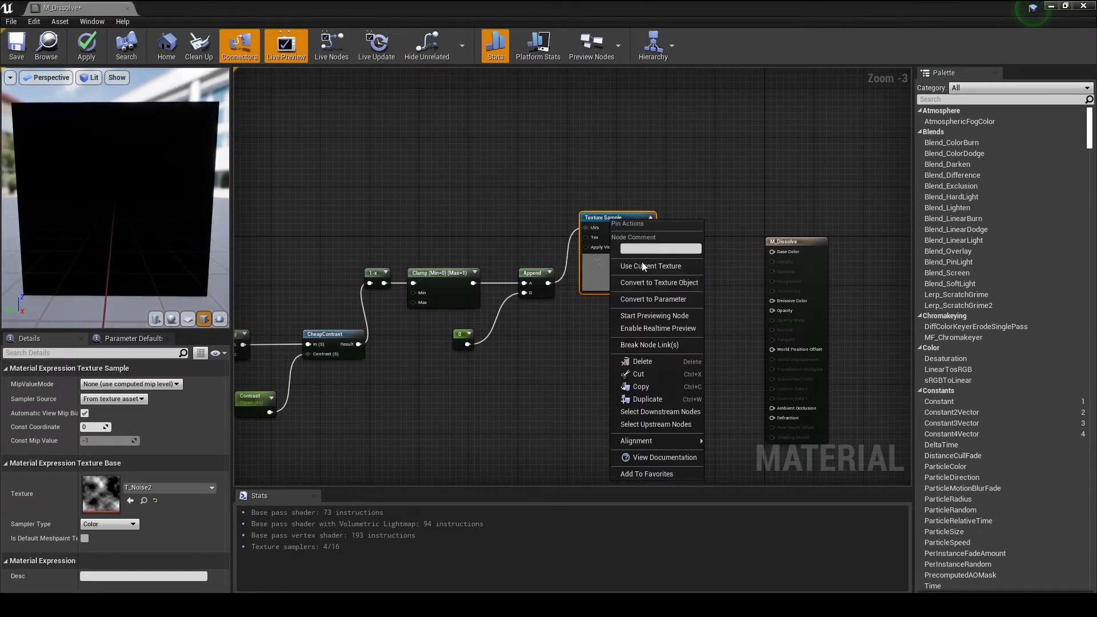
left_click(659, 317)
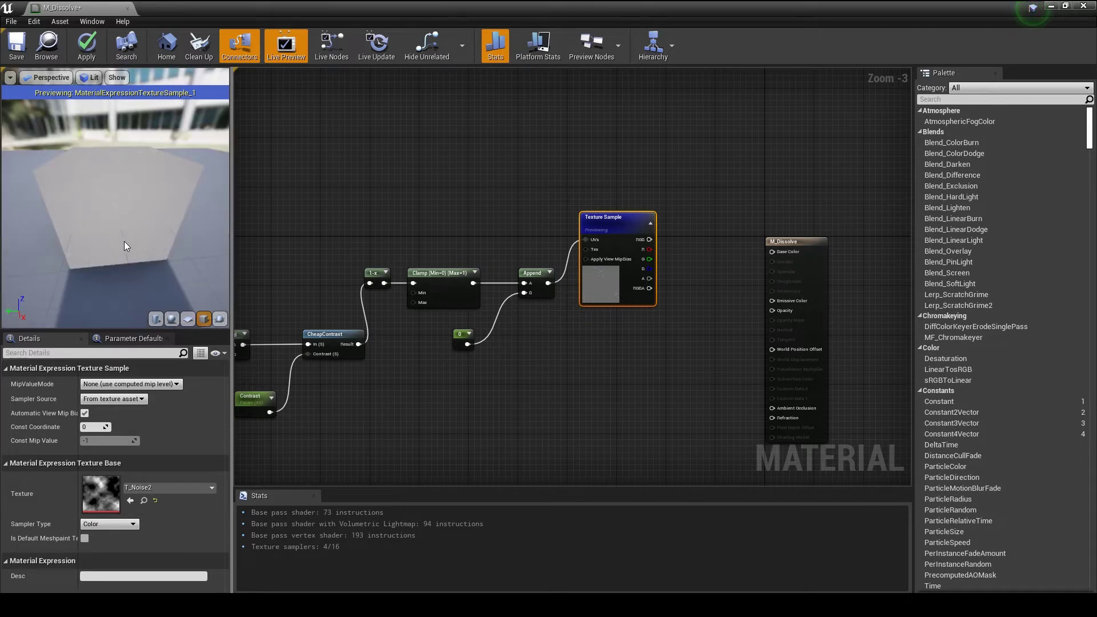
mouse_move(125, 240)
left_mouse_down()
mouse_move(146, 248)
mouse_move(115, 245)
left_mouse_up()
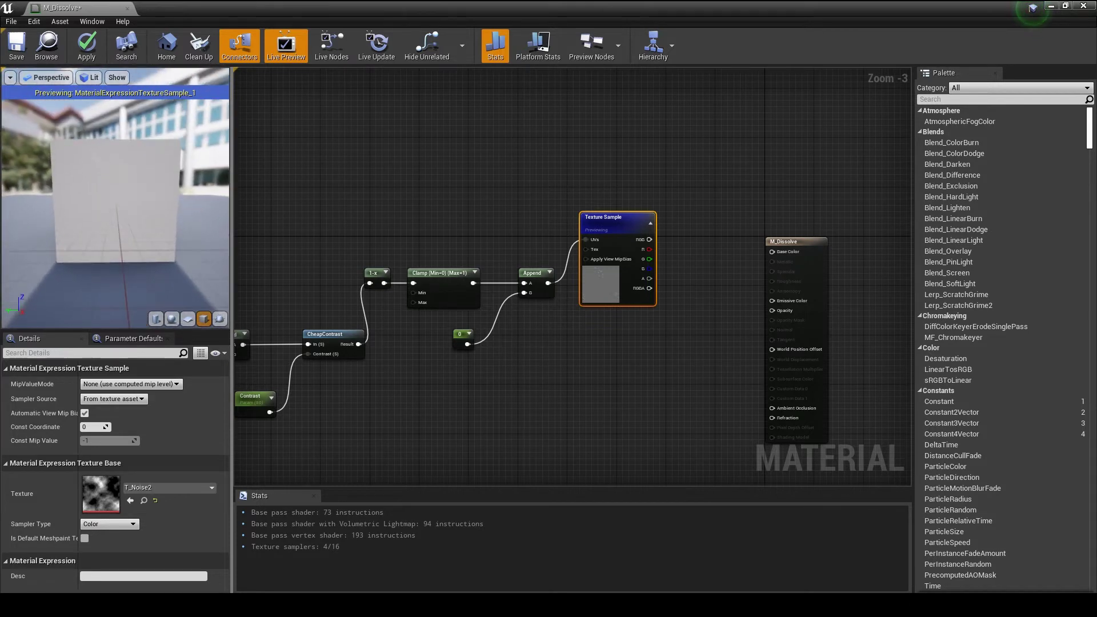
right_click(598, 219)
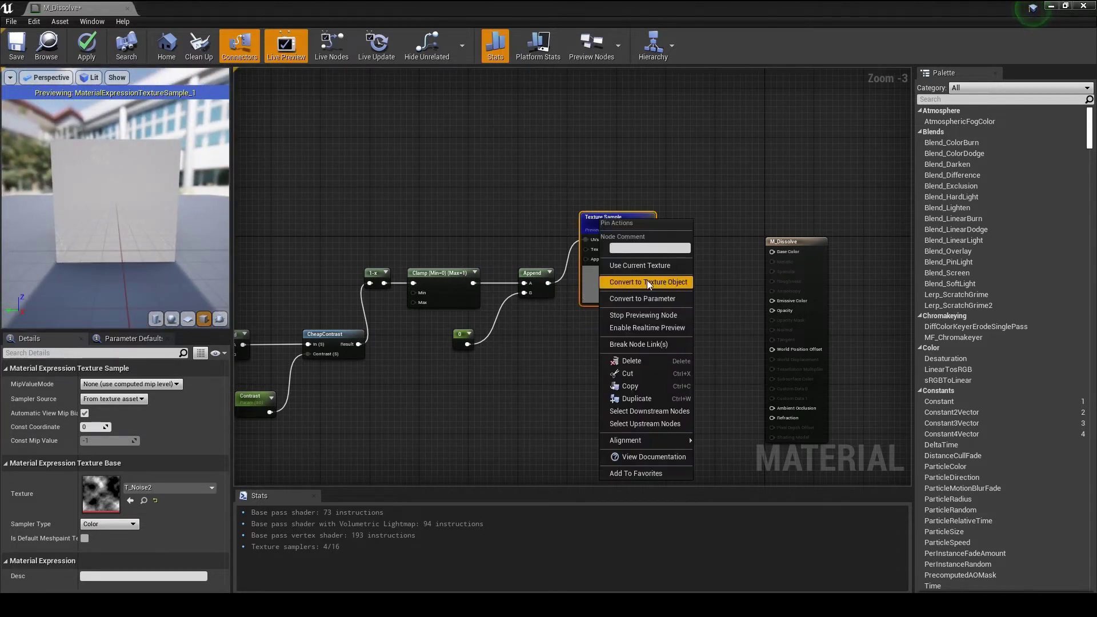
Stop previewing the Texture Sample and pan the graph toward M_Dissolve's output.
left_click(651, 311)
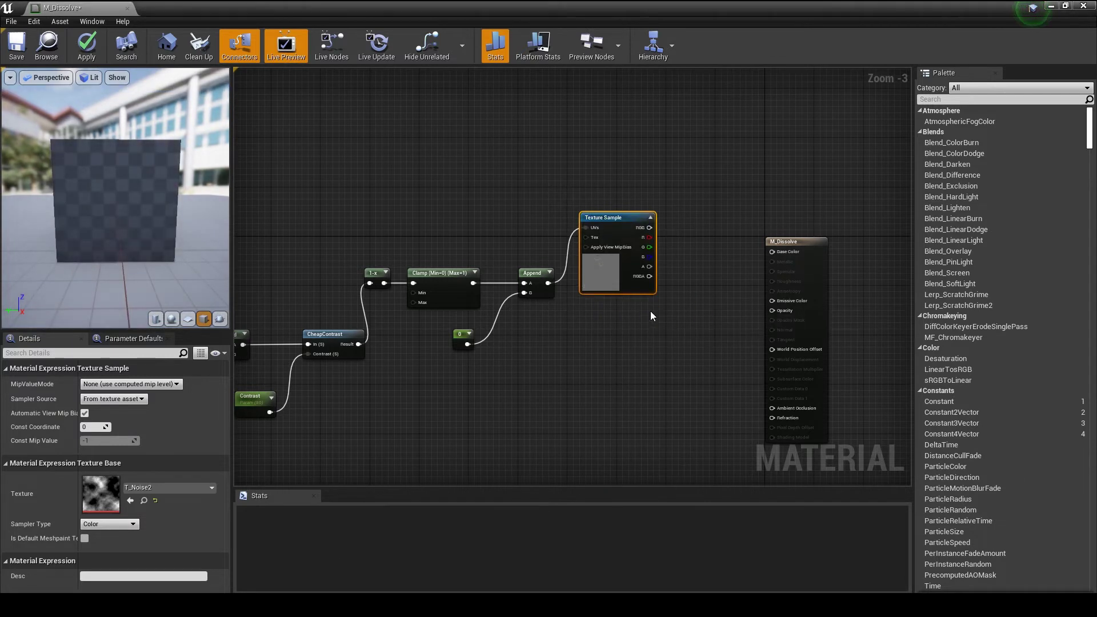
right_click_drag(651, 311, 581, 265)
left_click(669, 216)
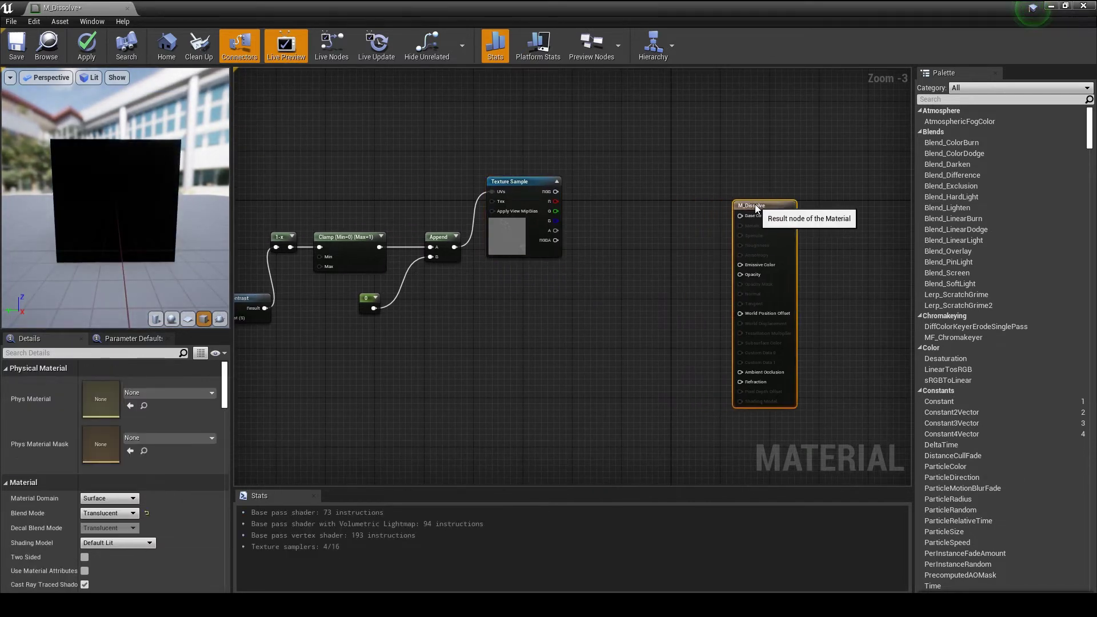
right_click_drag(668, 216, 784, 213)
Duplicate CheapContrast, feed it the second Texture Sample's RGB, and place a scalar parameter.
left_click(347, 292)
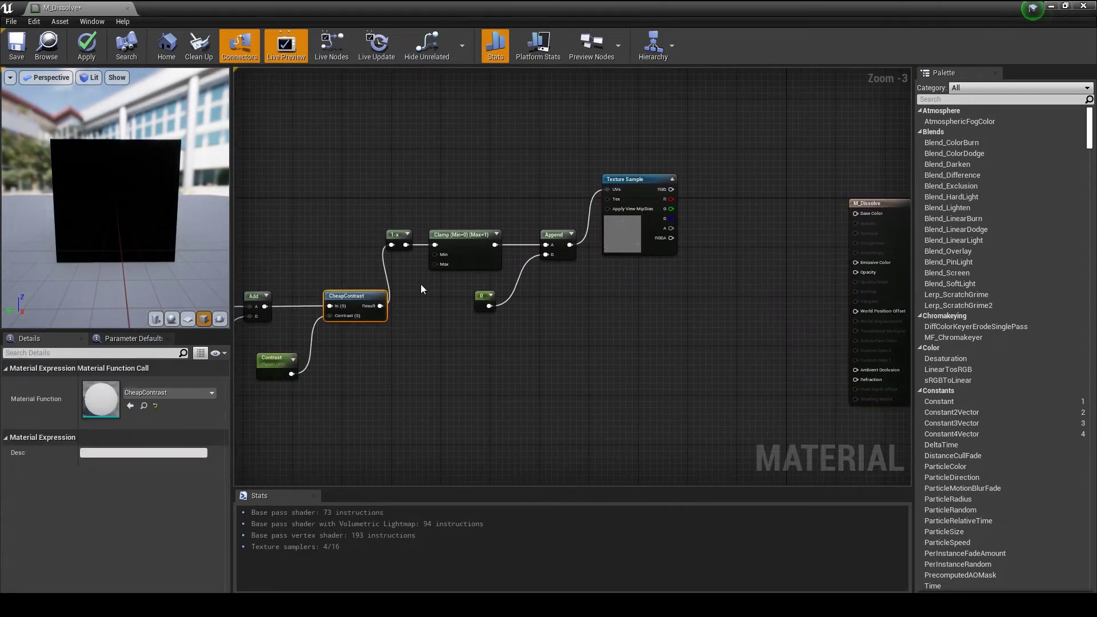
left_click(706, 204)
key("ctrl+v")
mouse_move(720, 188)
left_mouse_down()
mouse_move(714, 175)
mouse_move(711, 197)
left_mouse_up()
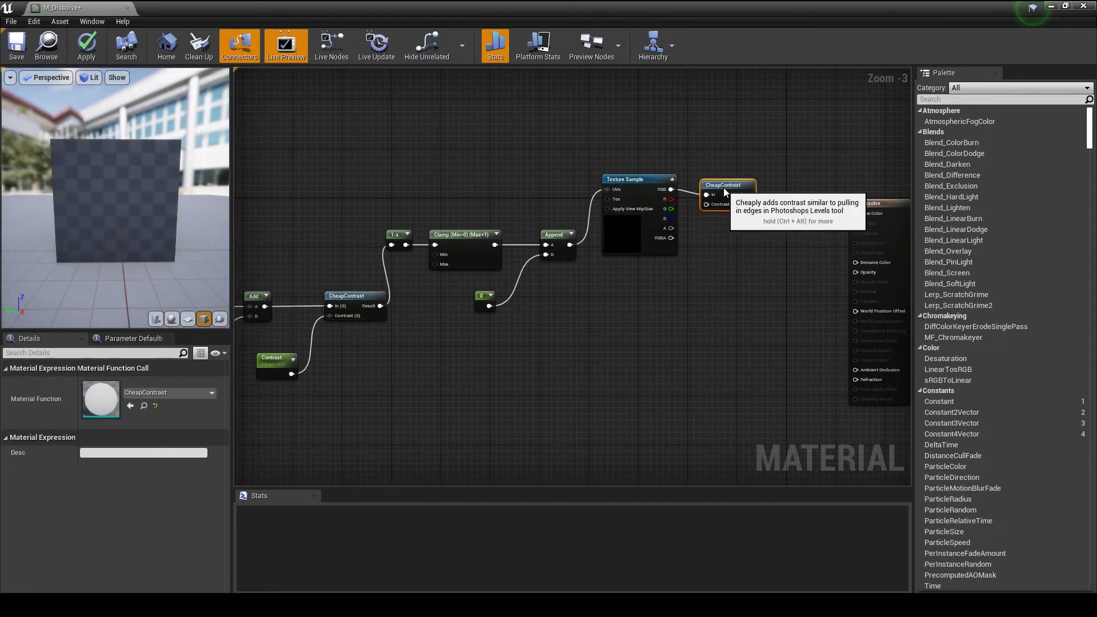
left_click(645, 272)
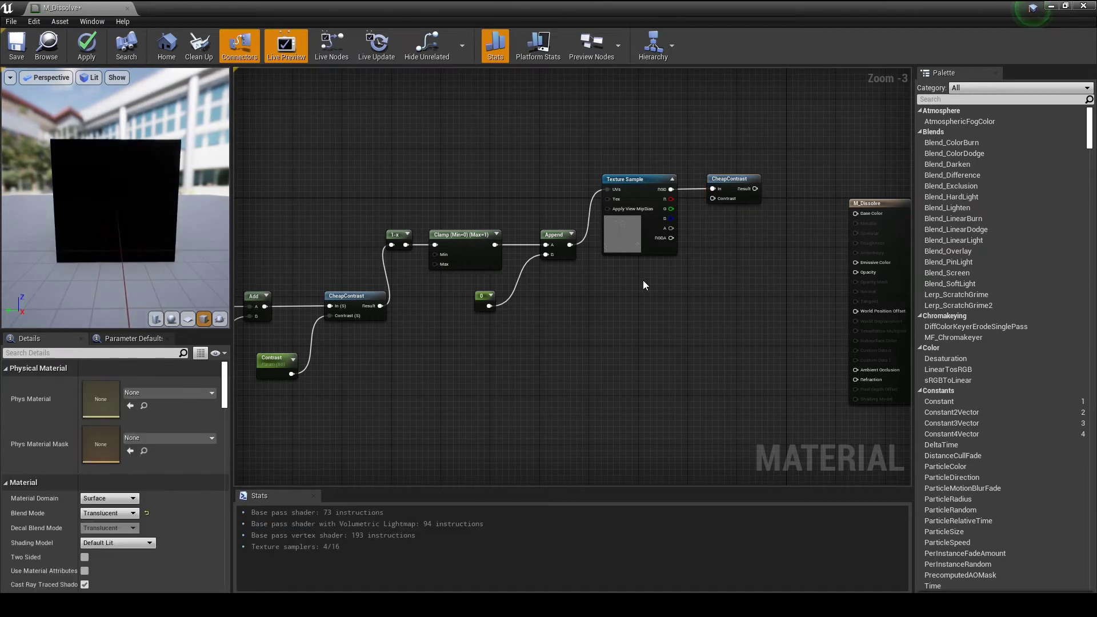
left_click(635, 280)
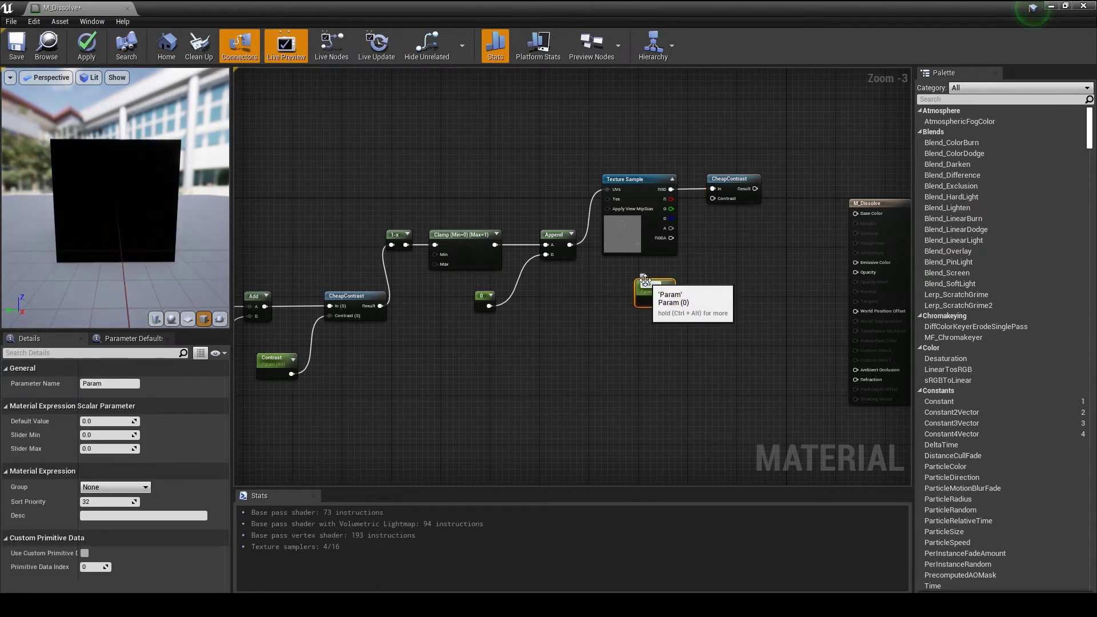
type("Line")
scroll(718, 283, "up", 1)
scroll(717, 281, "up", 1)
Name the scalar parameter Line, default 0.25, and wire it into the second CheapContrast's Contrast.
key("Return")
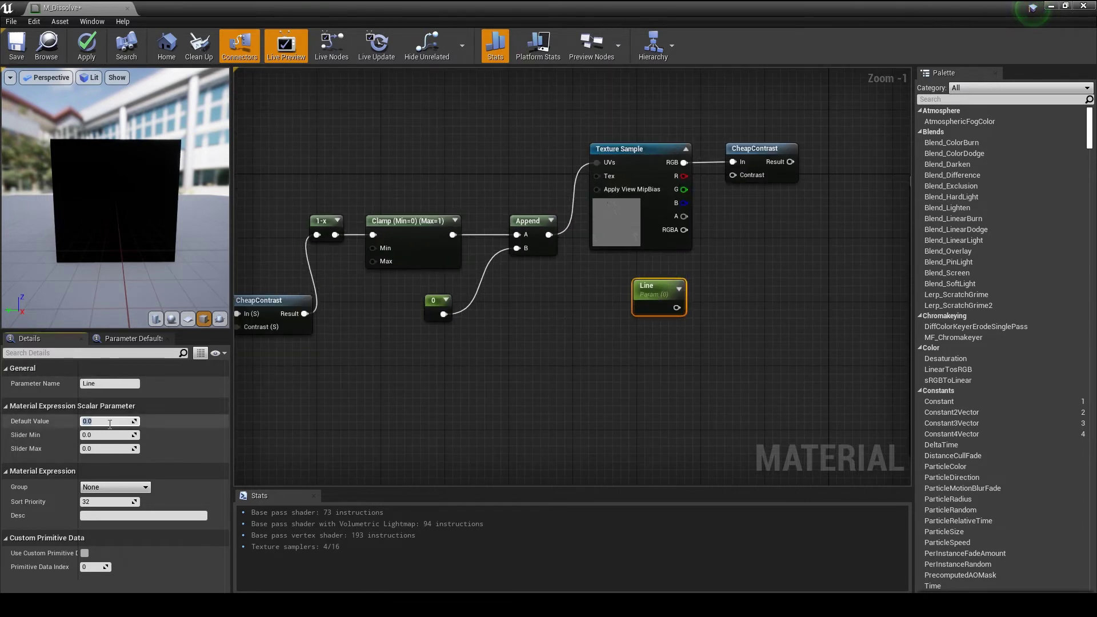
type("0.25")
key("Return")
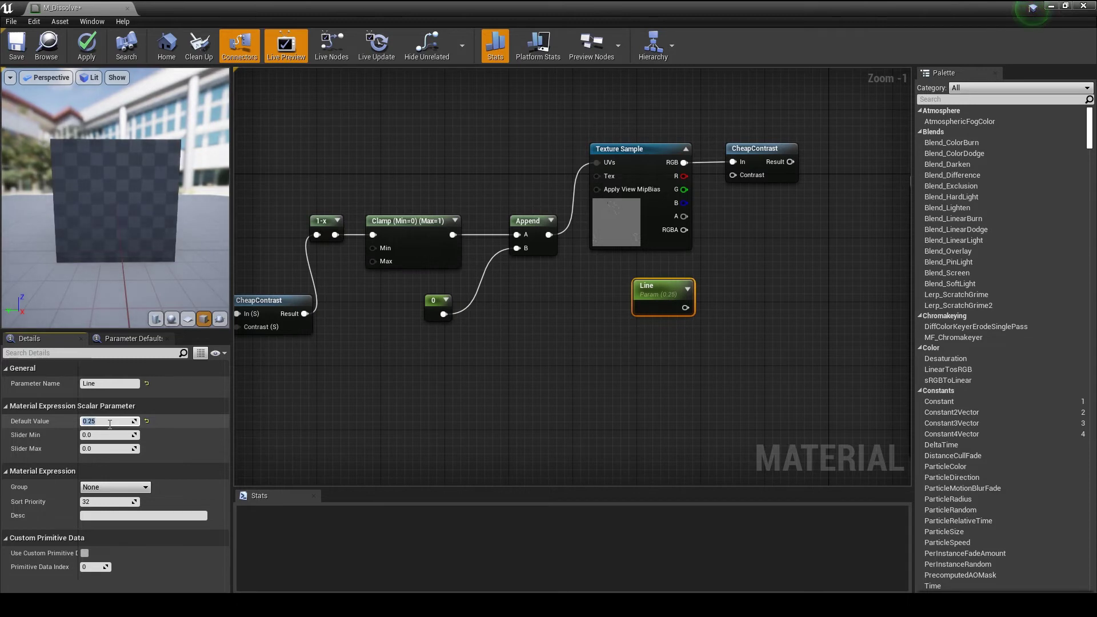
left_click_drag(683, 305, 710, 259)
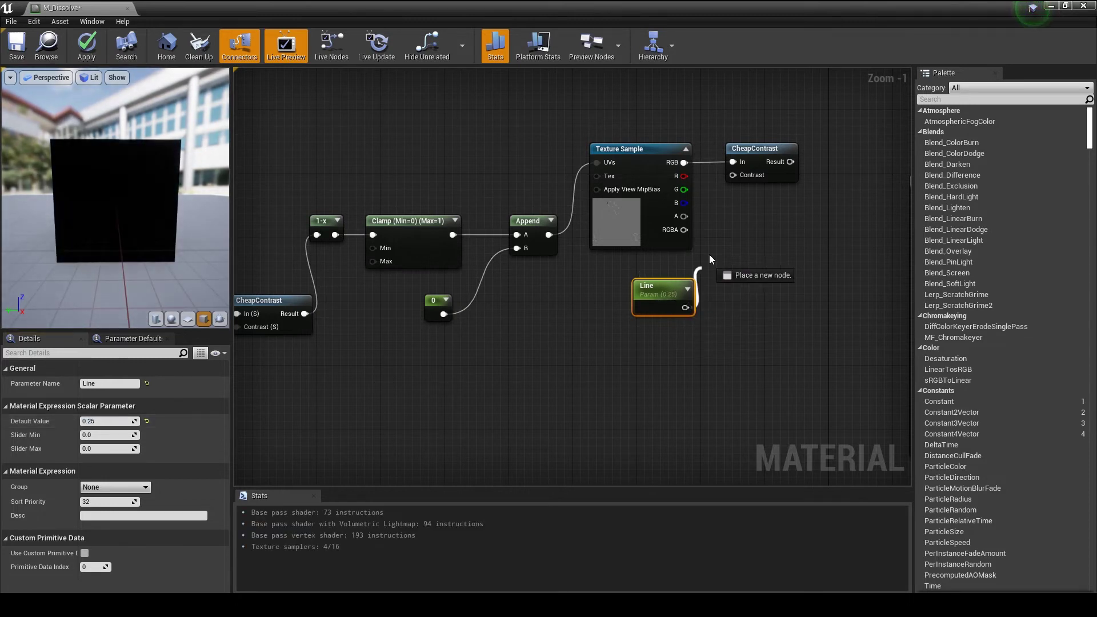
left_click_drag(734, 176, 734, 176)
Move the M_Dissolve output node up and right to tidy the graph.
right_click_drag(755, 212, 658, 312)
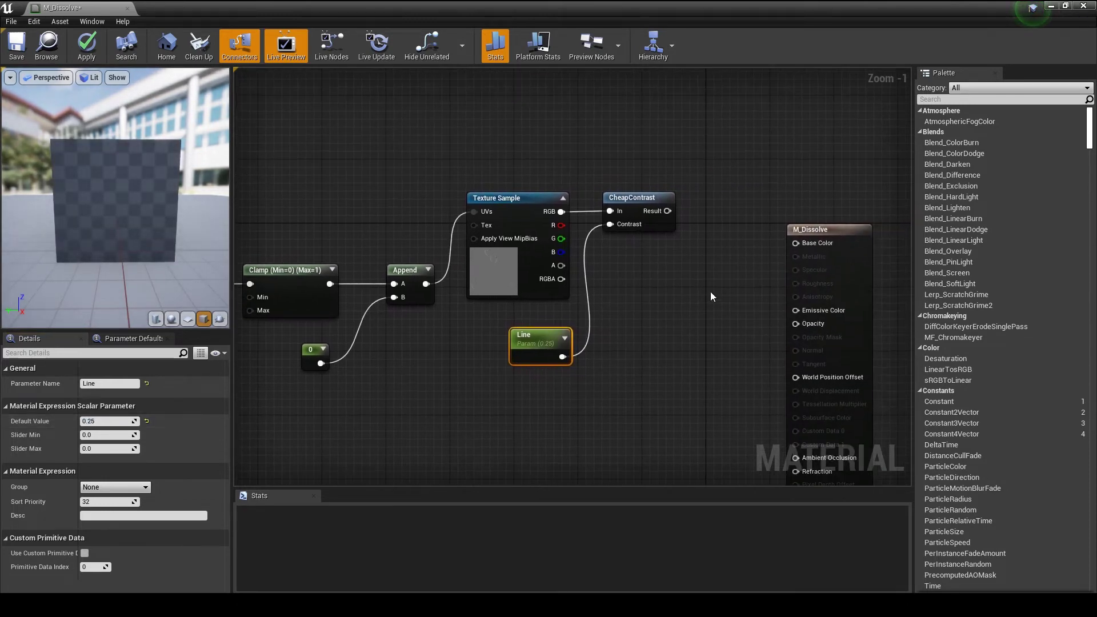
left_click_drag(729, 231, 812, 181)
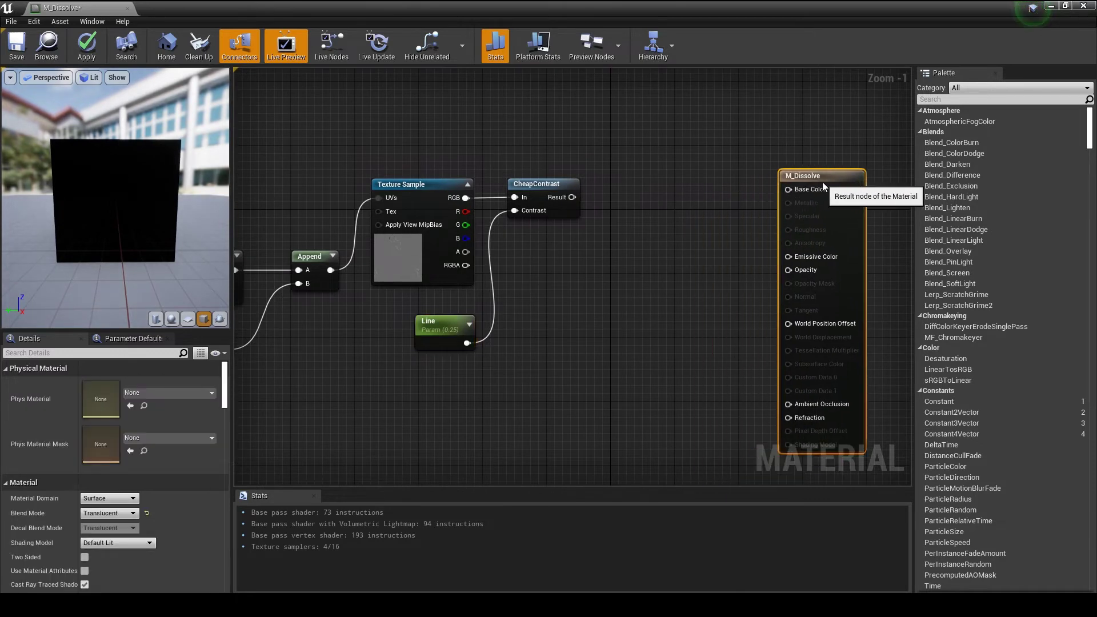
left_click(629, 266)
scroll(628, 265, "down", 1)
scroll(629, 266, "down", 1)
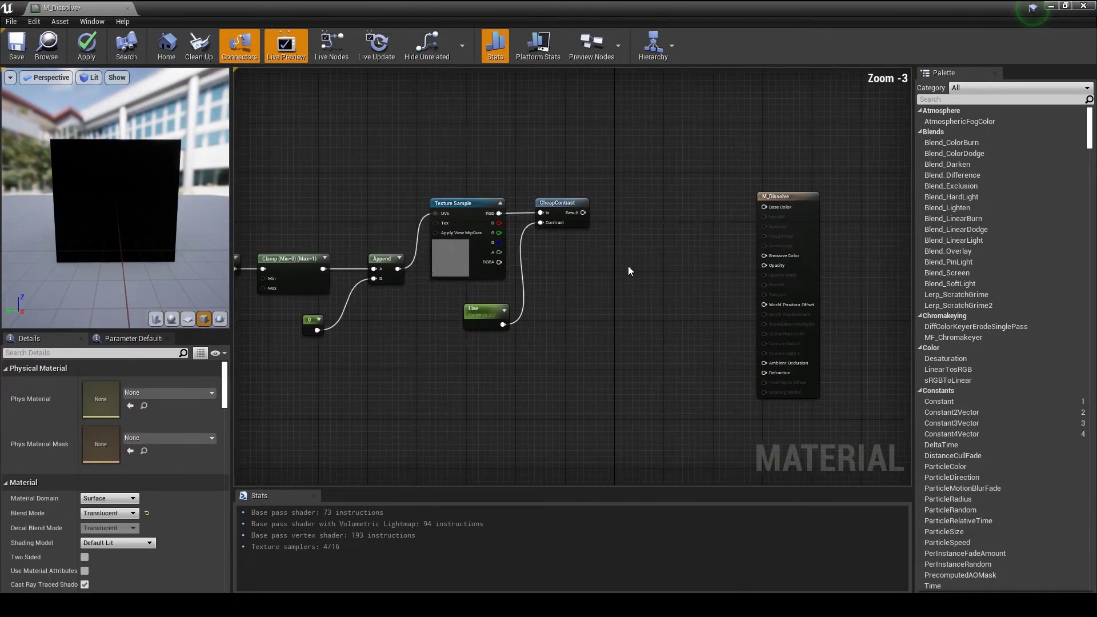
right_click_drag(628, 271, 609, 238)
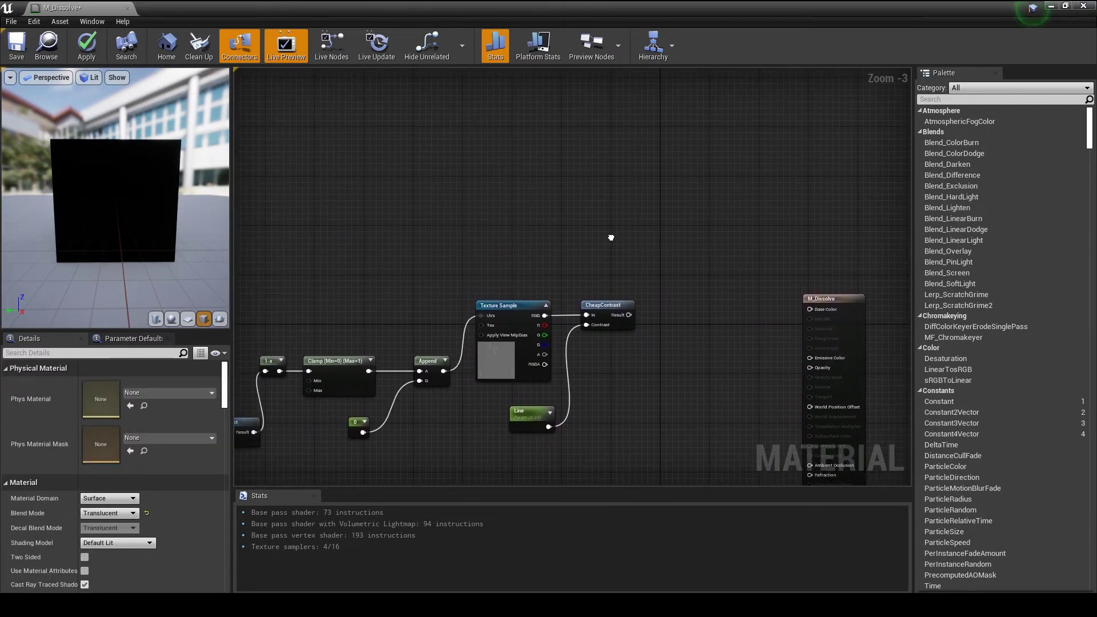
Place a Lerp (linear interpolate) node in the graph.
key("l")
left_click(647, 224)
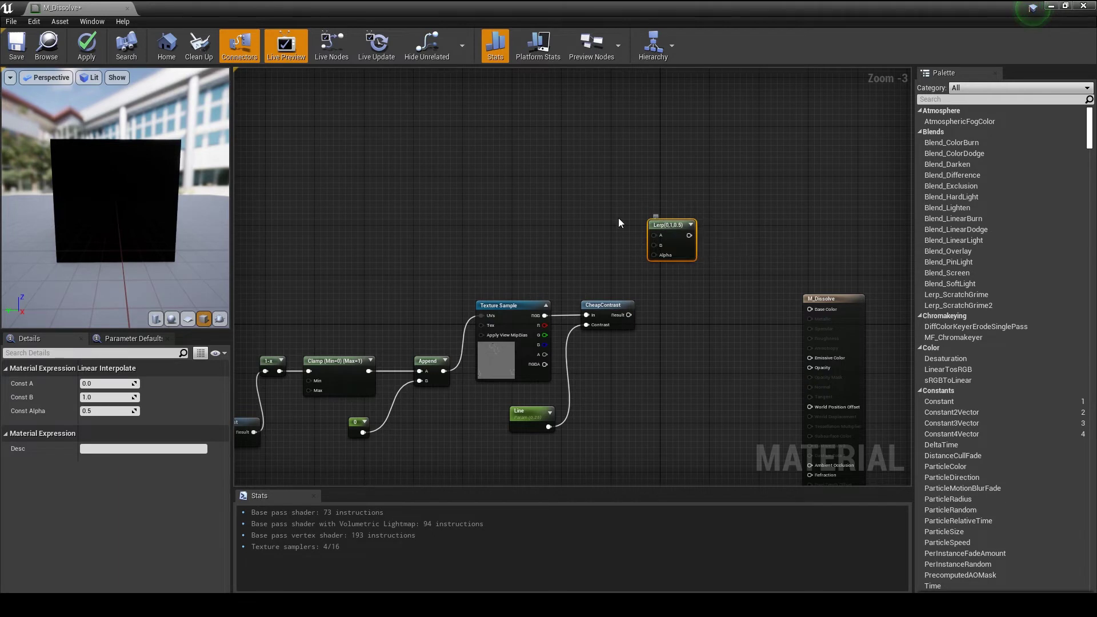
right_click_drag(550, 208, 606, 219)
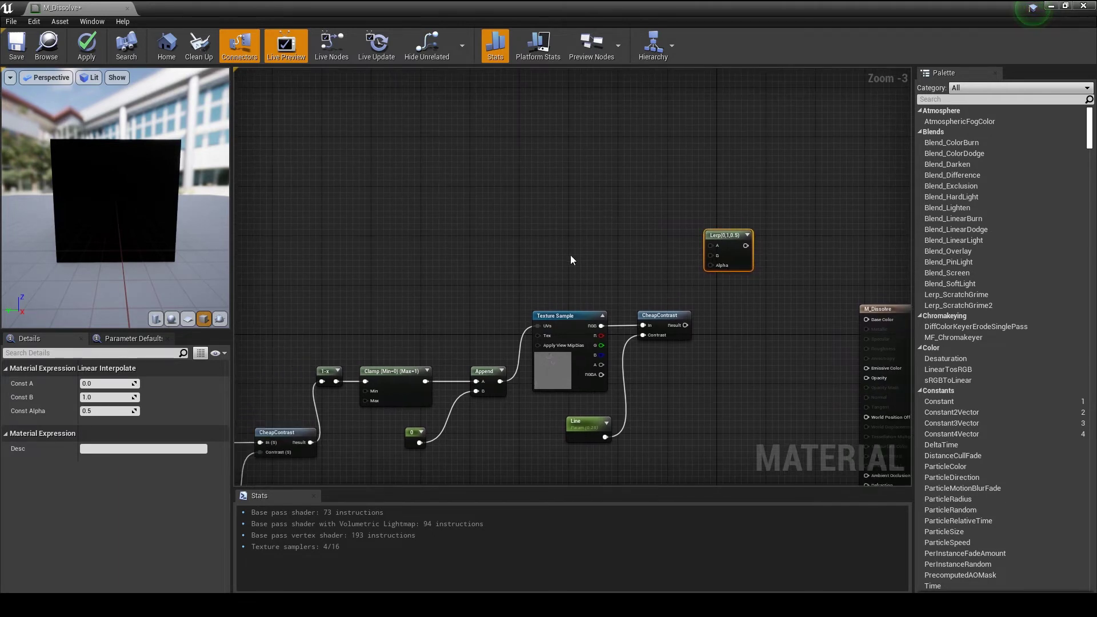
Add a Constant3Vector and convert it into a vector parameter named Emissive Color.
key("3")
left_click(570, 212)
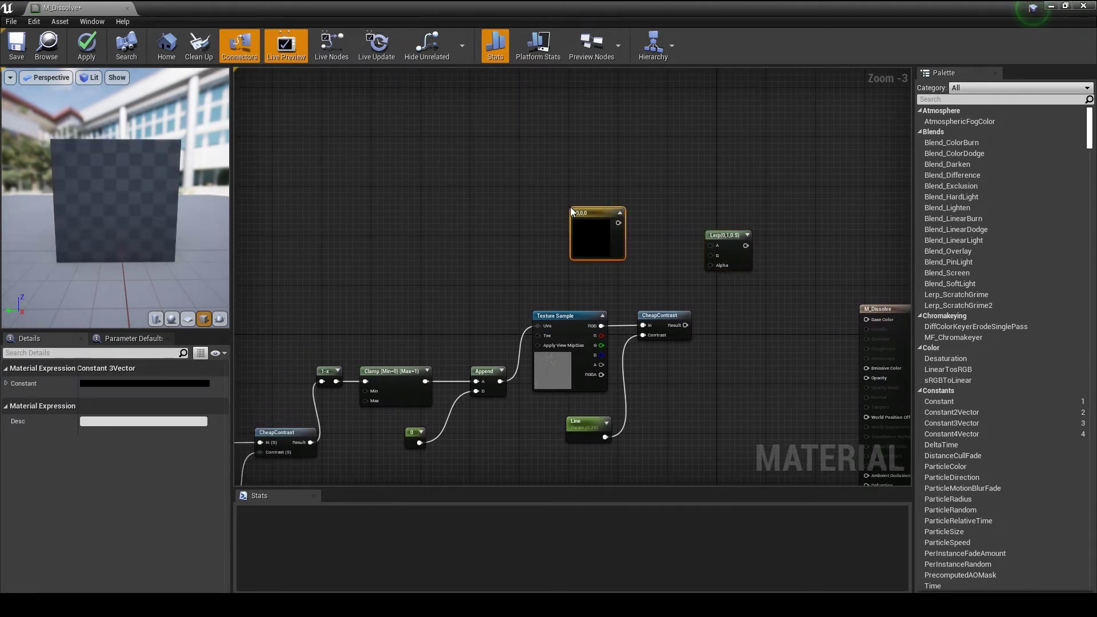
right_click(602, 211)
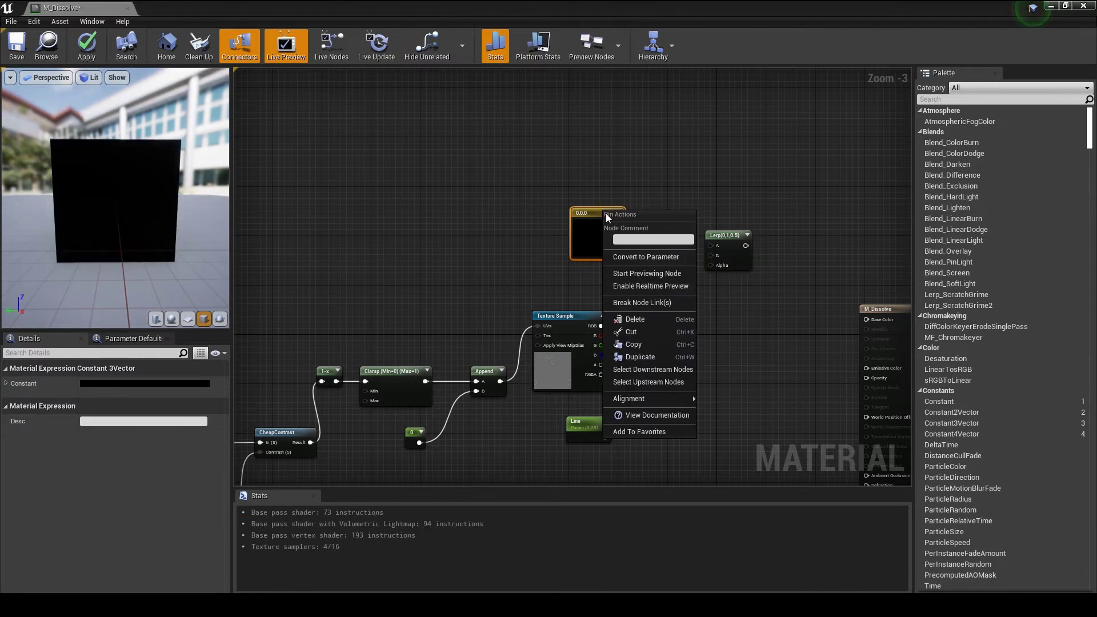
left_click(654, 253)
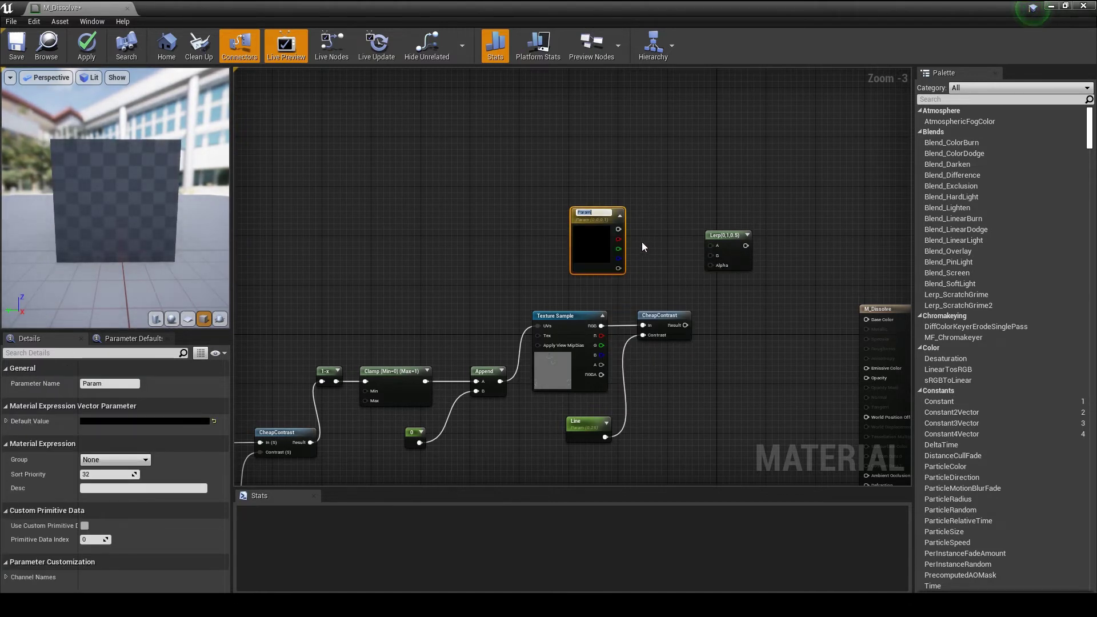
type("Emi")
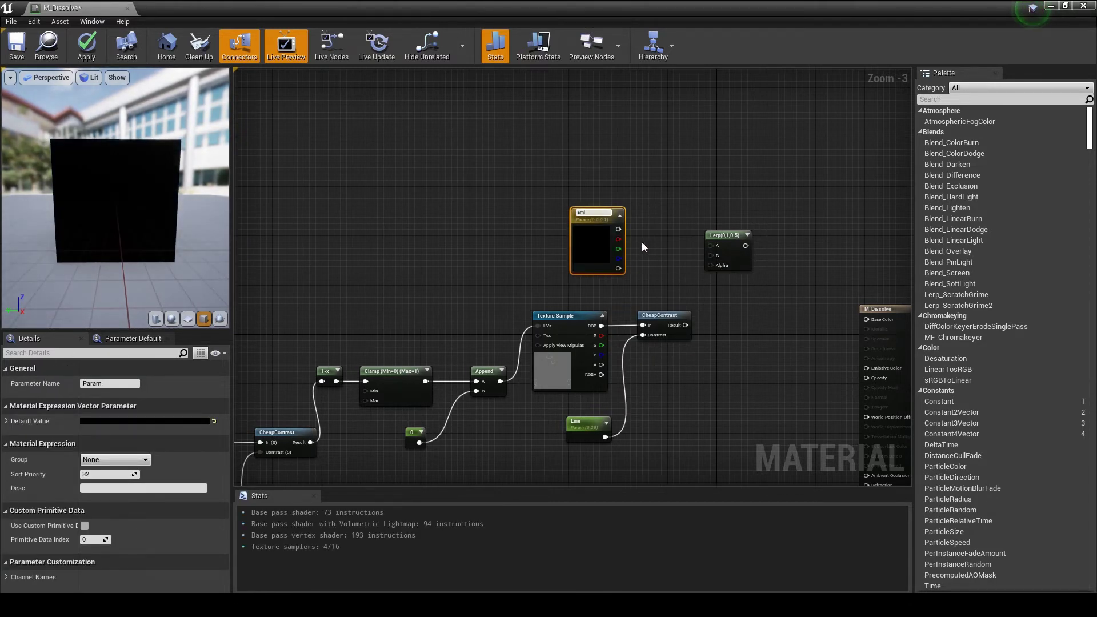
scroll(642, 242, "up", 3)
type("ssi")
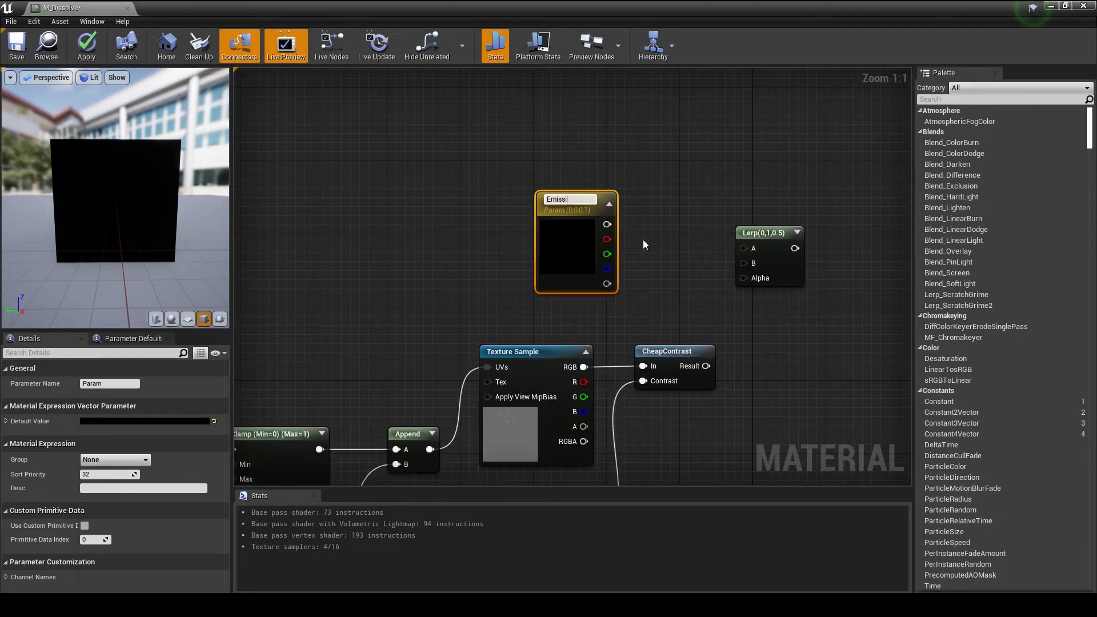
type("ve Colo")
type("r")
key("Return")
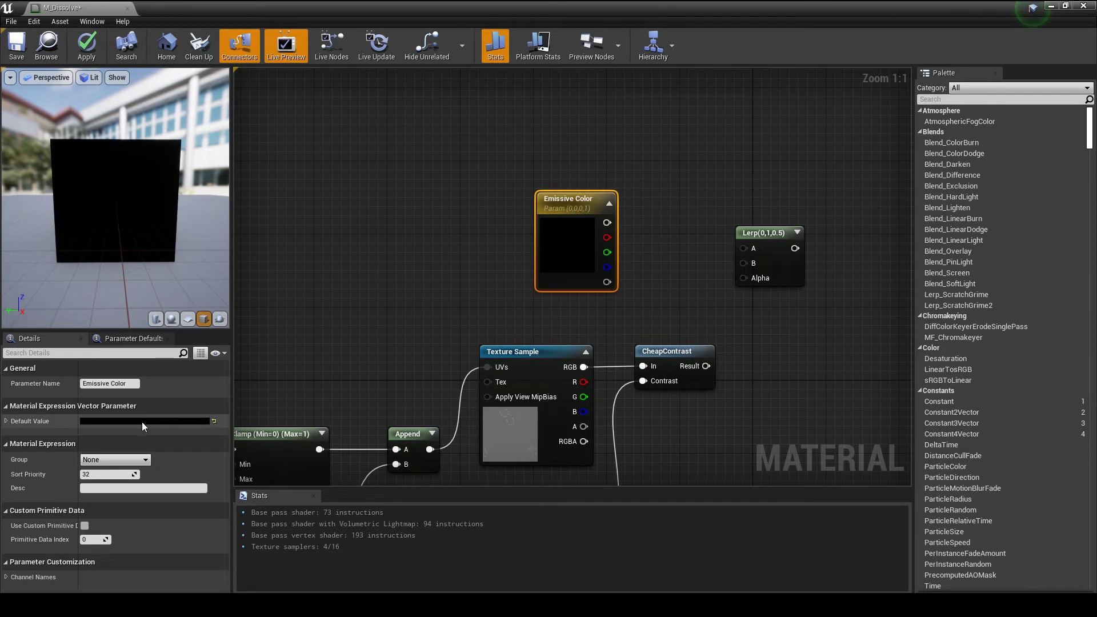
left_click(141, 421)
type("50")
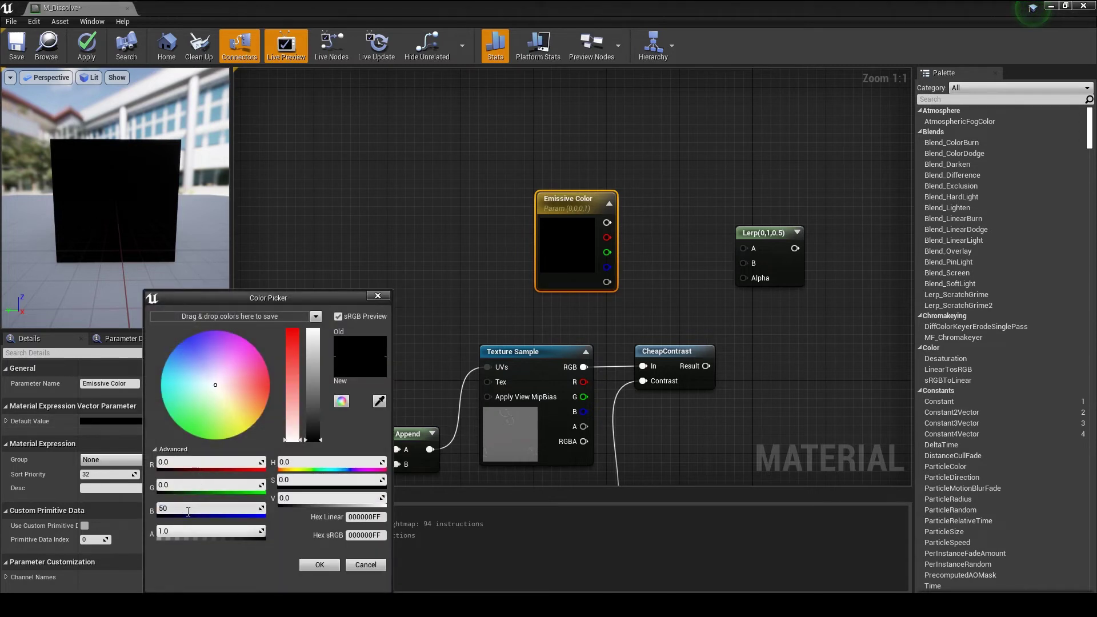
Accept blue (0,0,50) as Emissive Color's default value.
left_click(315, 566)
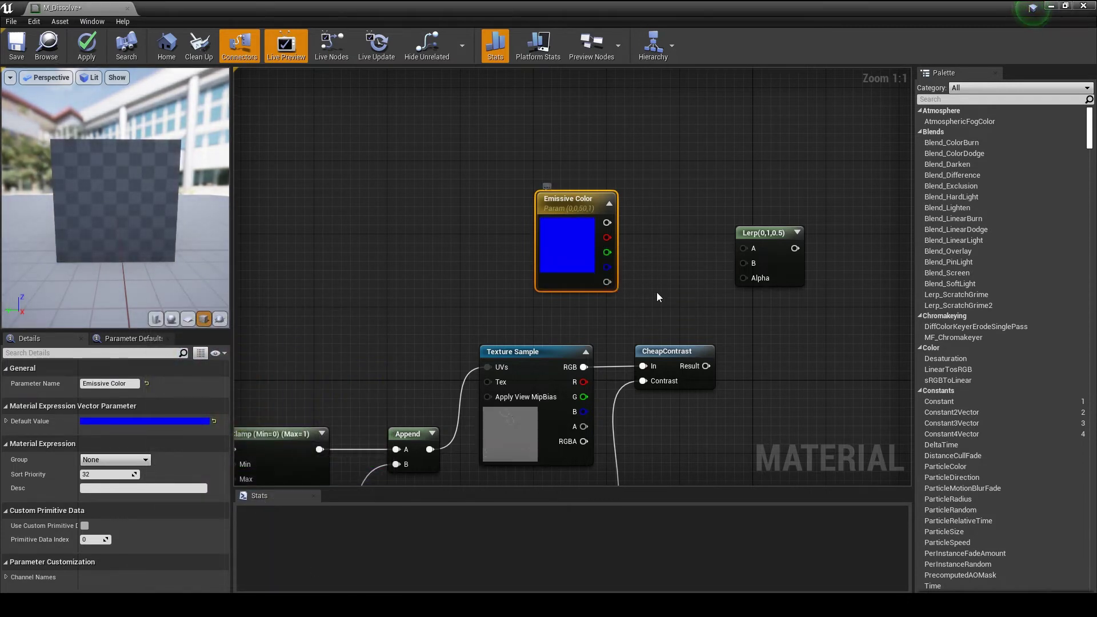
Wire CheapContrast's Result into Lerp Alpha and Emissive Color into Lerp B.
right_click_drag(679, 323, 654, 291)
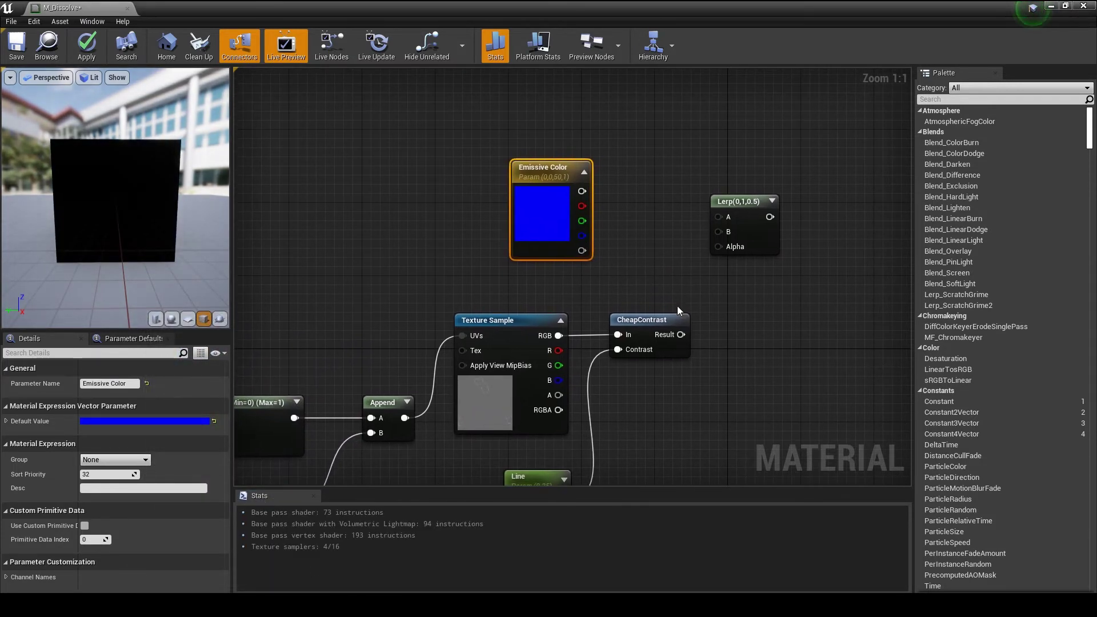
left_click_drag(681, 334, 720, 247)
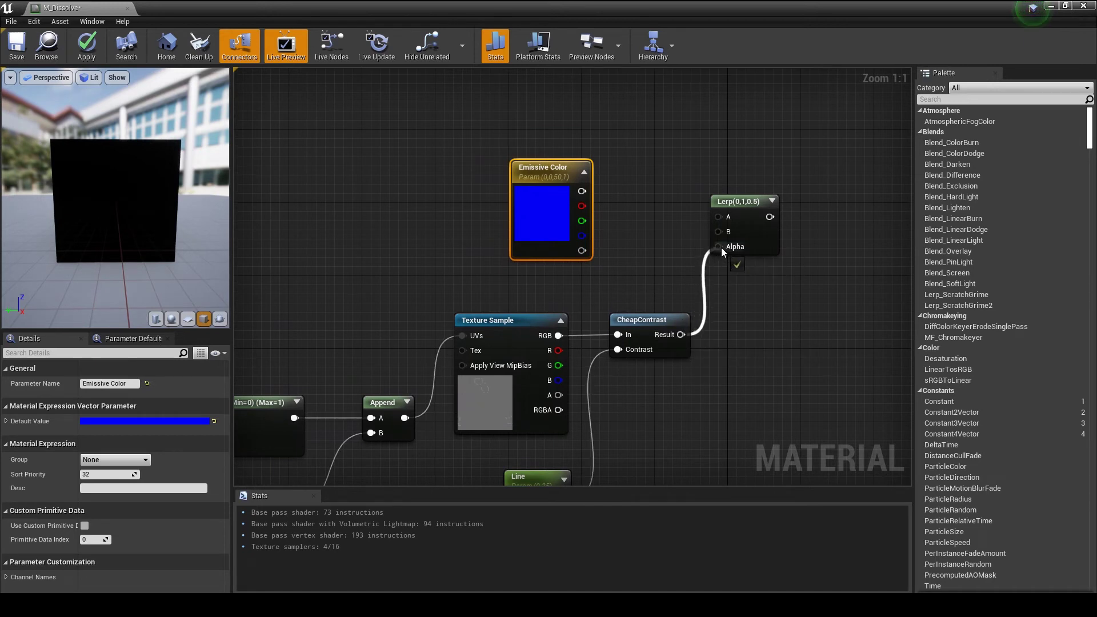
left_click_drag(581, 191, 719, 232)
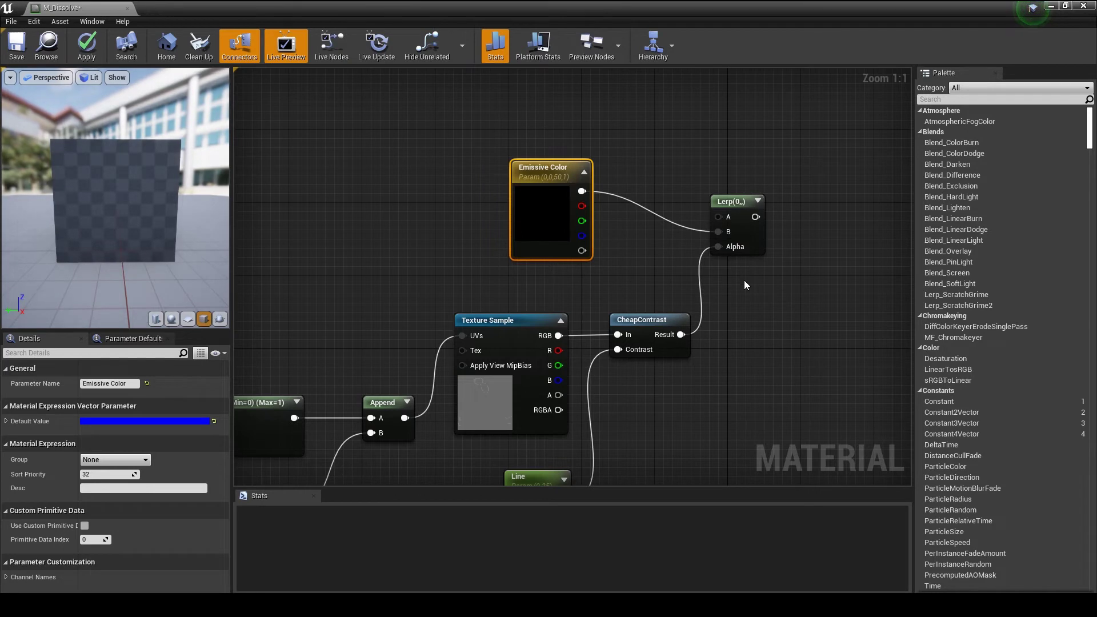
Preview the Lerp output on the cube, then stop previewing.
right_click(735, 205)
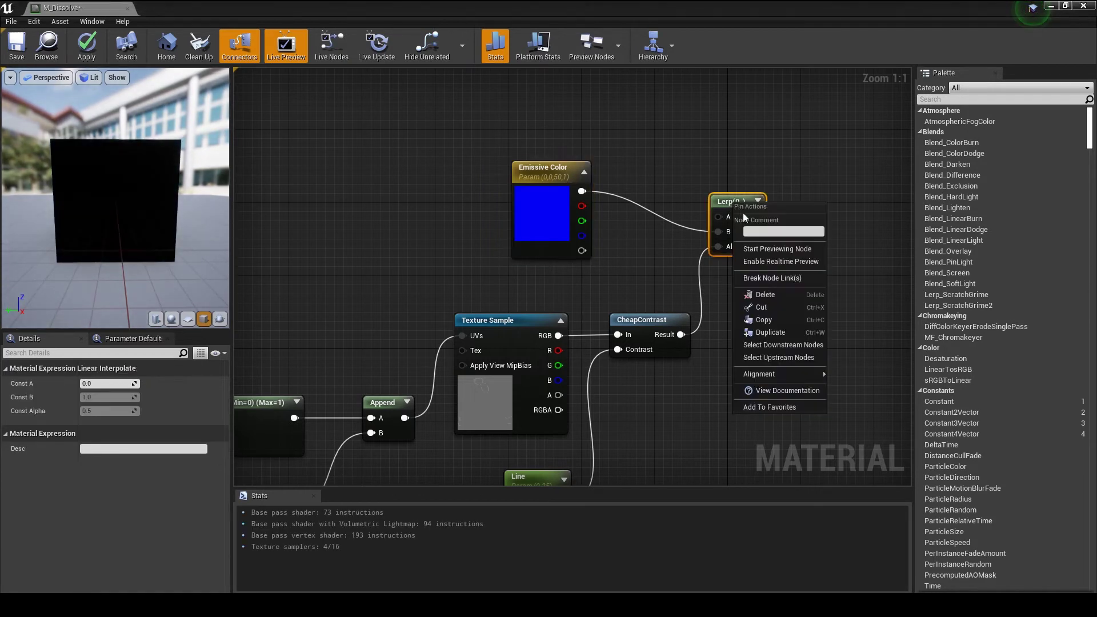
left_click(764, 250)
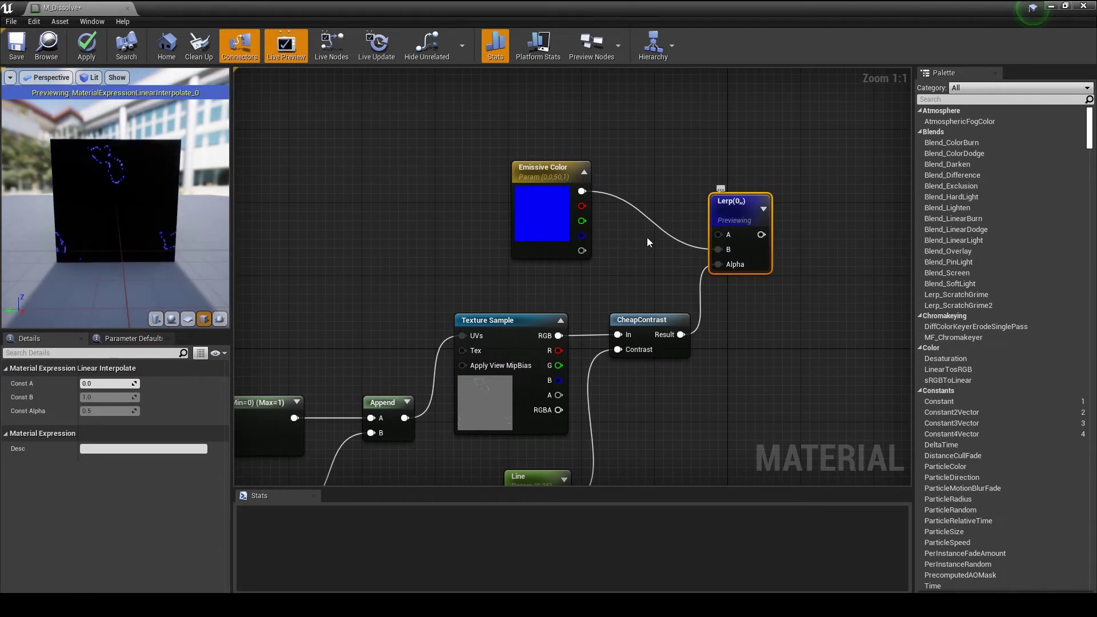
left_click_drag(140, 153, 120, 214)
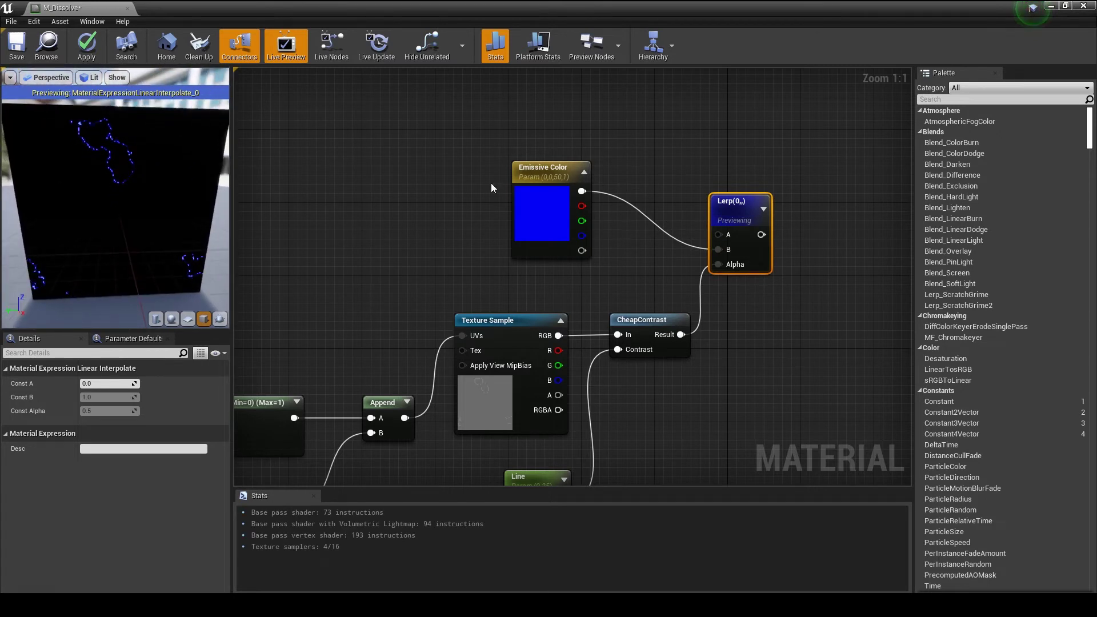
right_click(734, 201)
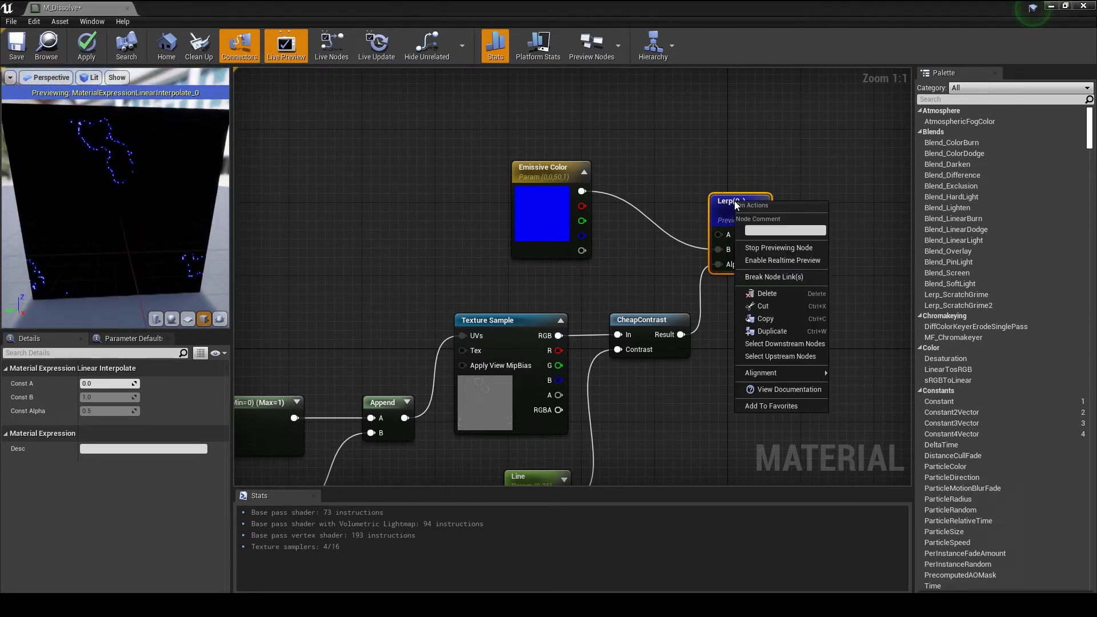
left_click(775, 248)
right_click_drag(774, 248, 717, 235)
scroll(717, 235, "down", 2)
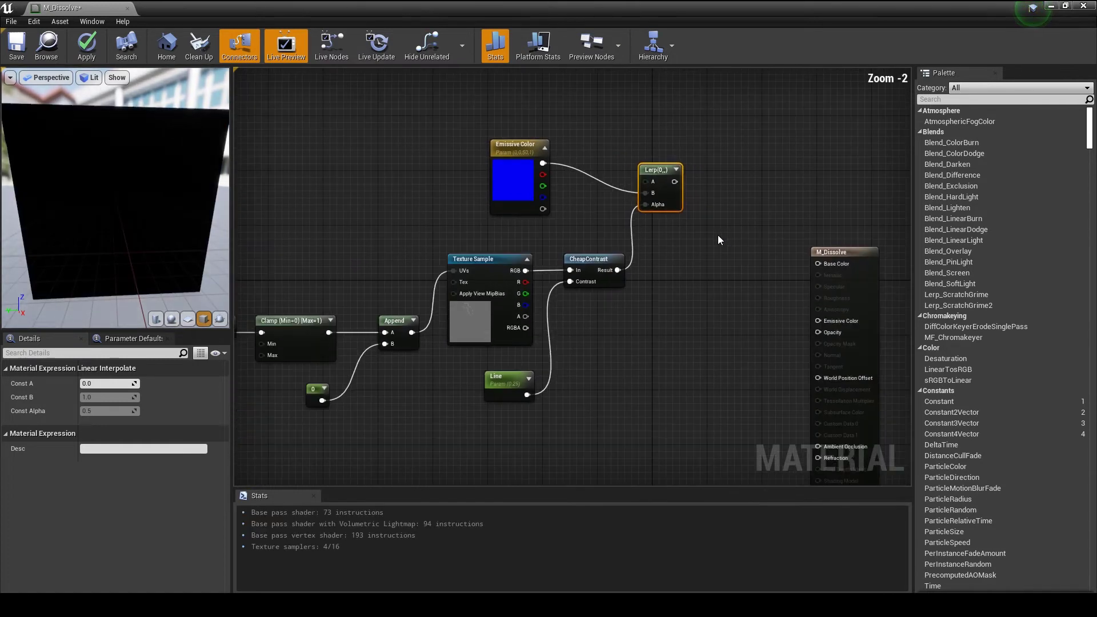
Add a Constant3Vector above Emissive Color and set its value to white (1,1,1).
left_click_drag(832, 254, 824, 219)
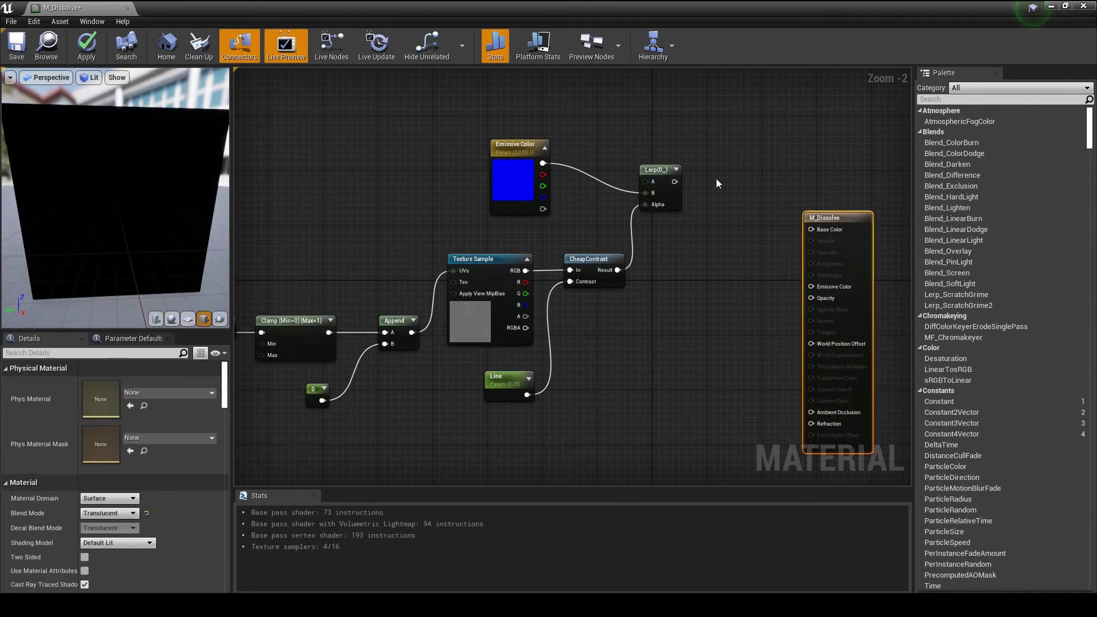
right_click_drag(716, 183, 746, 247)
right_click_drag(545, 144, 565, 185)
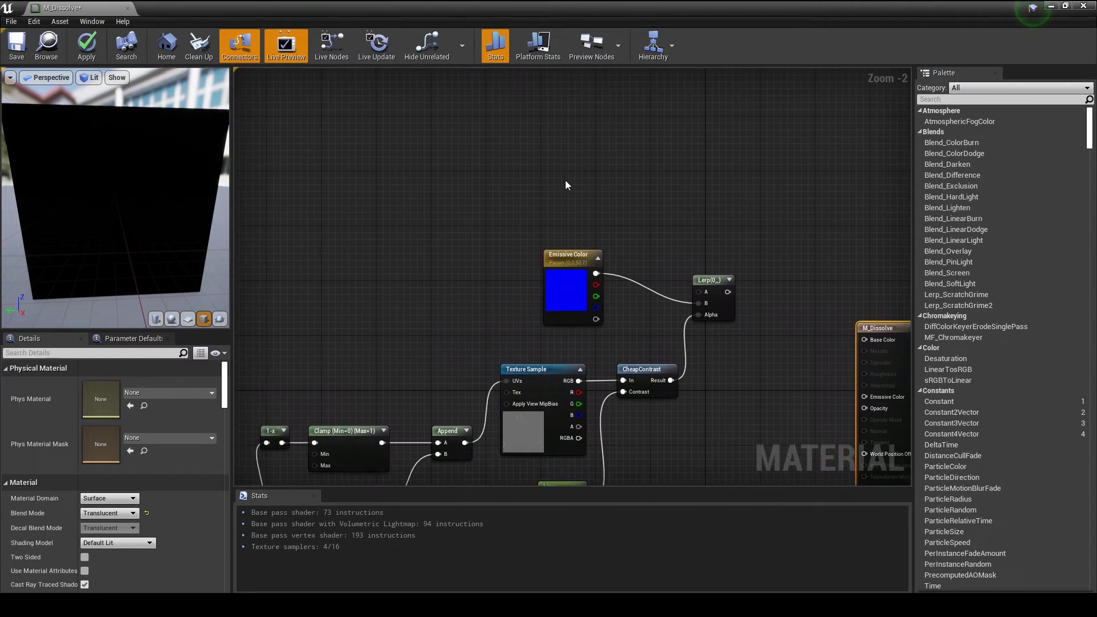
left_click(553, 163)
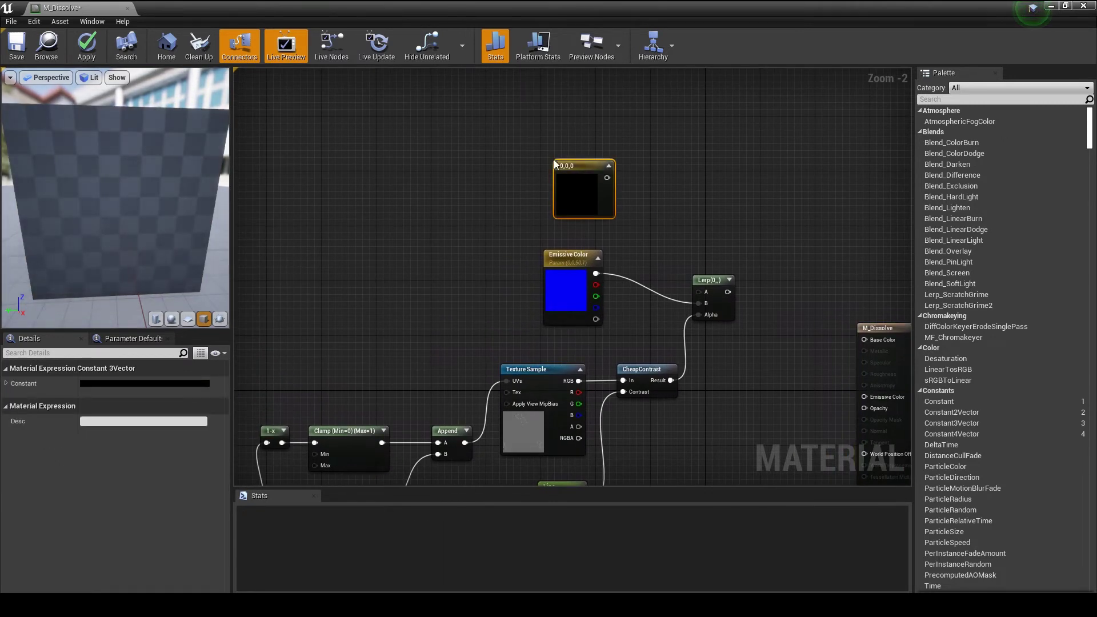
left_click(175, 384)
left_click_drag(357, 439, 360, 326)
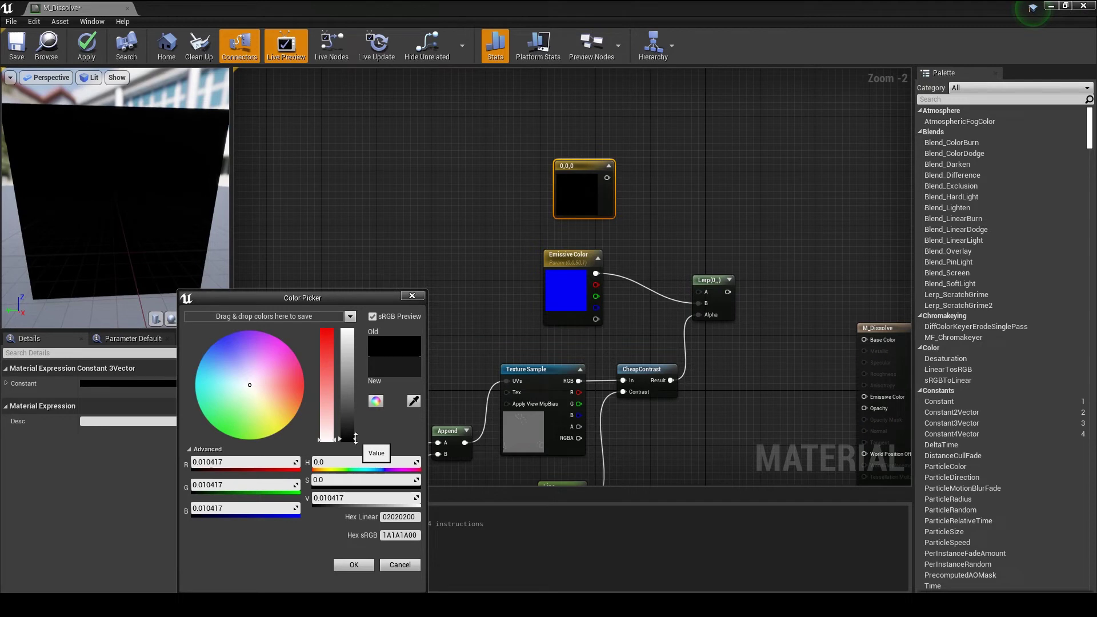
left_click(353, 564)
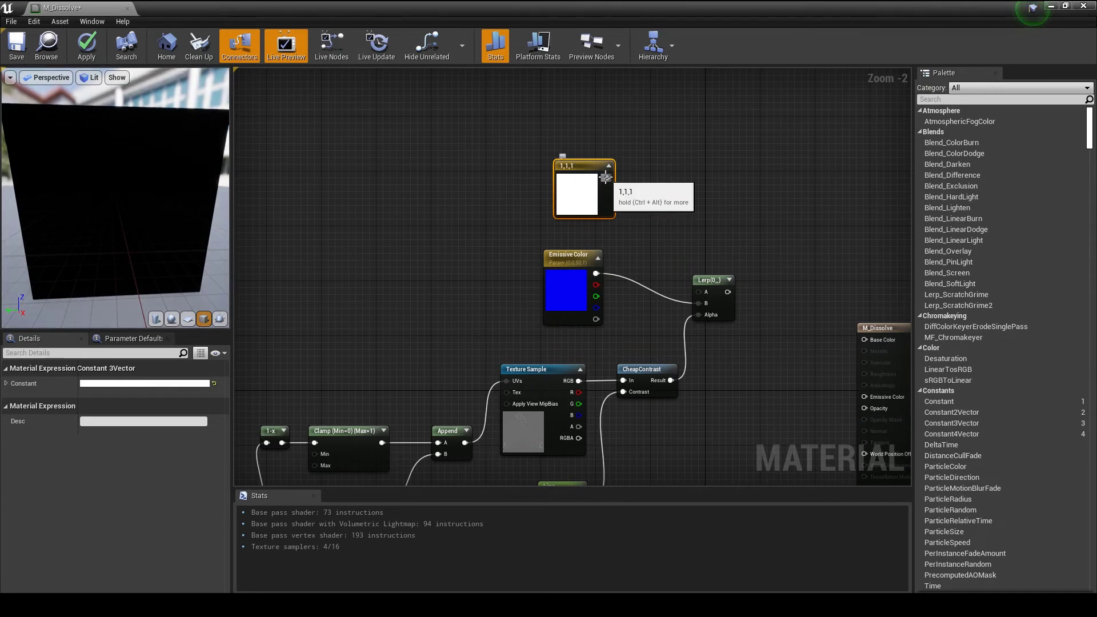
Wire the white constant into M_Dissolve's Base Color and tidy the node layout.
left_click_drag(606, 178, 721, 200)
left_click_drag(839, 276, 864, 339)
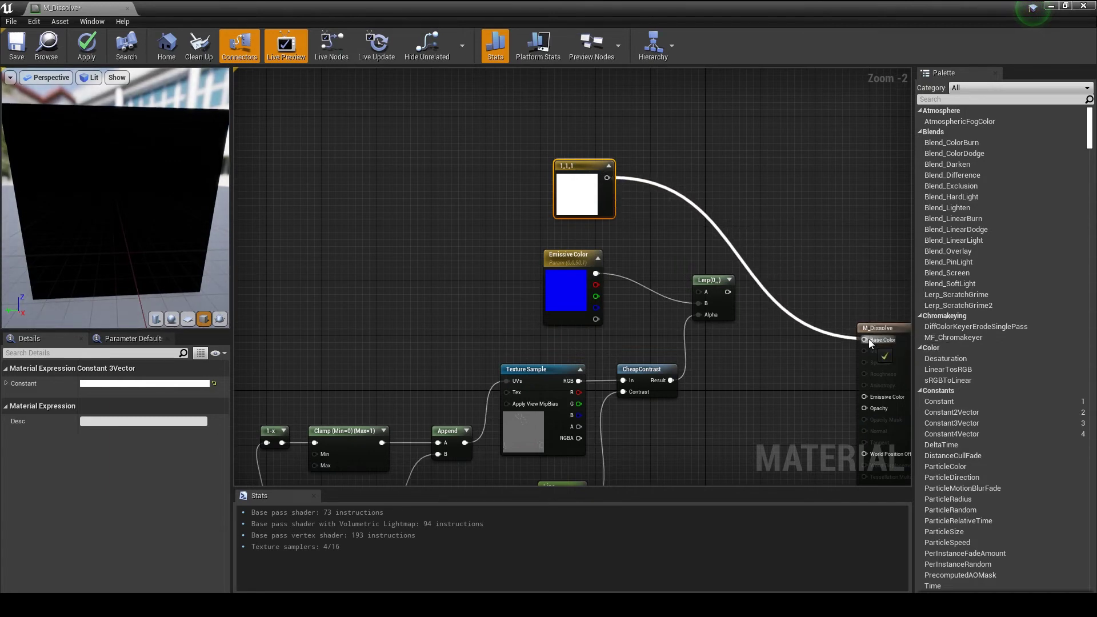
left_click_drag(588, 169, 573, 176)
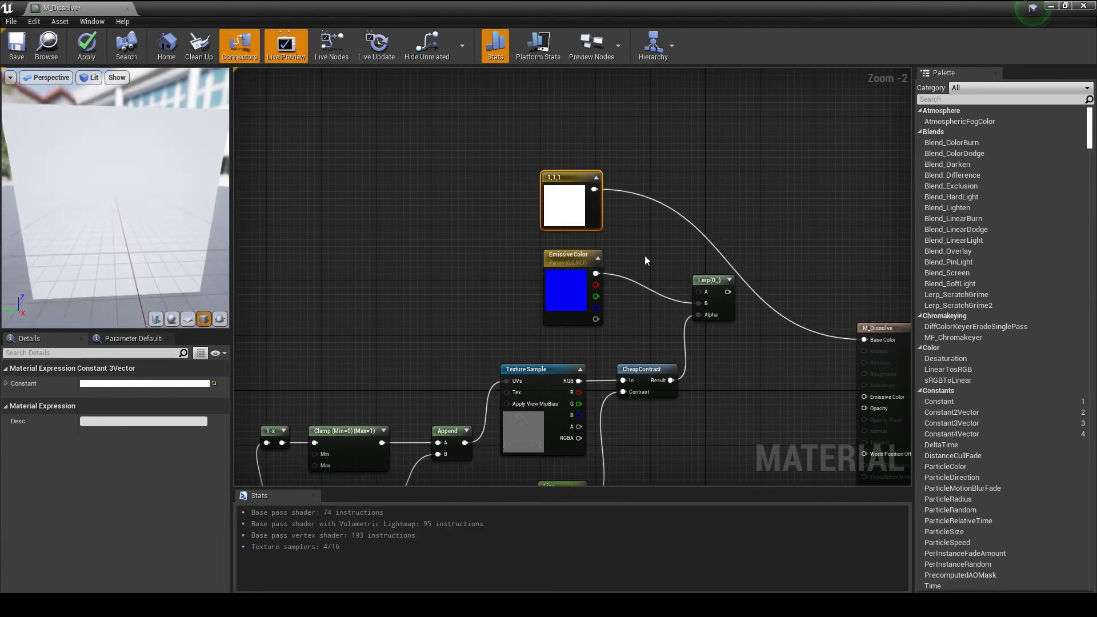
right_click_drag(736, 401, 589, 251)
left_click_drag(743, 183, 791, 160)
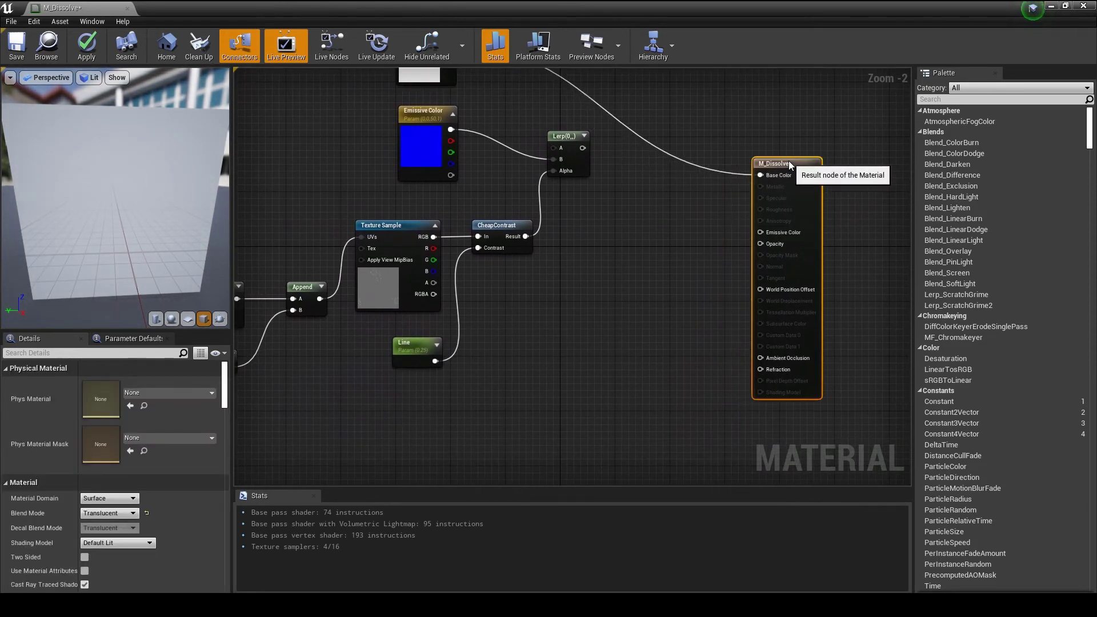
left_click(586, 235)
Place a Multiply node and add a scalar parameter named Power with default 10.
left_click(612, 224)
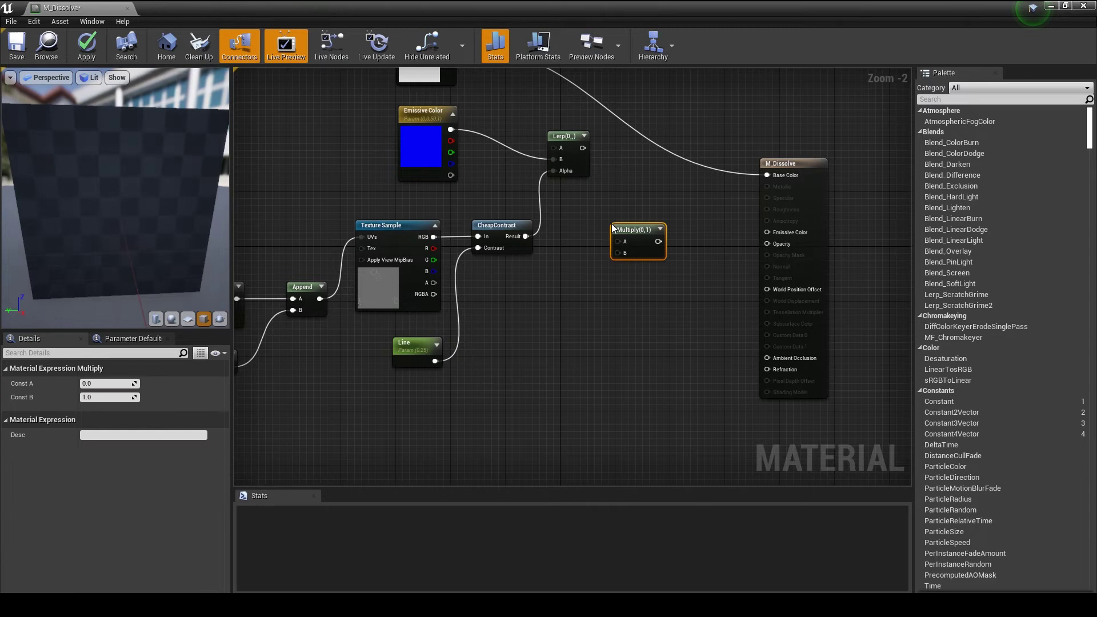
left_click(549, 302)
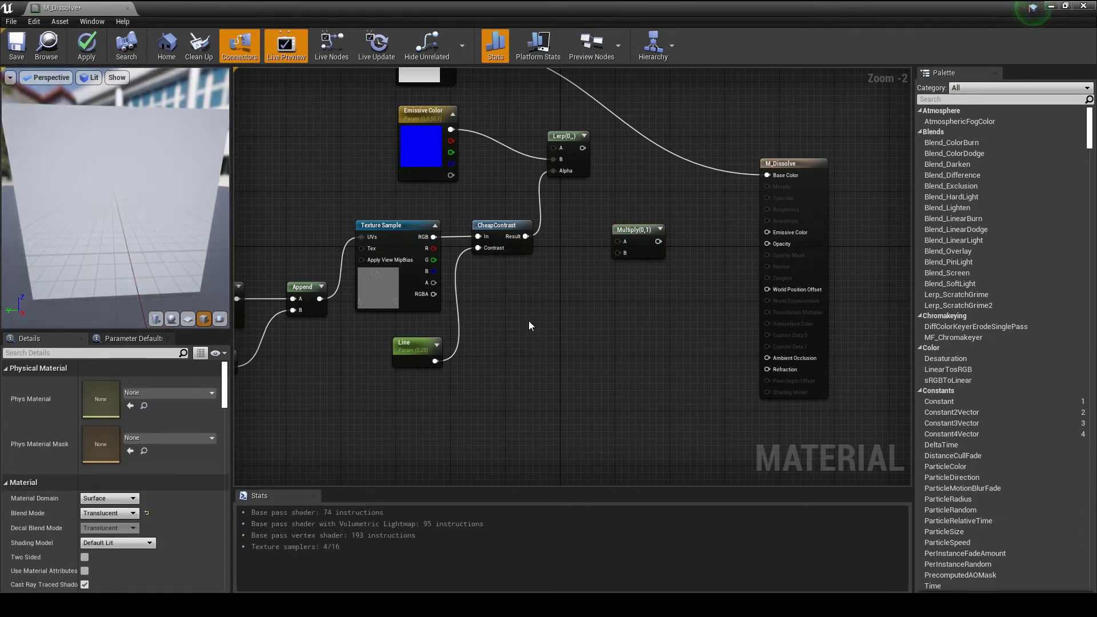
left_click(532, 326)
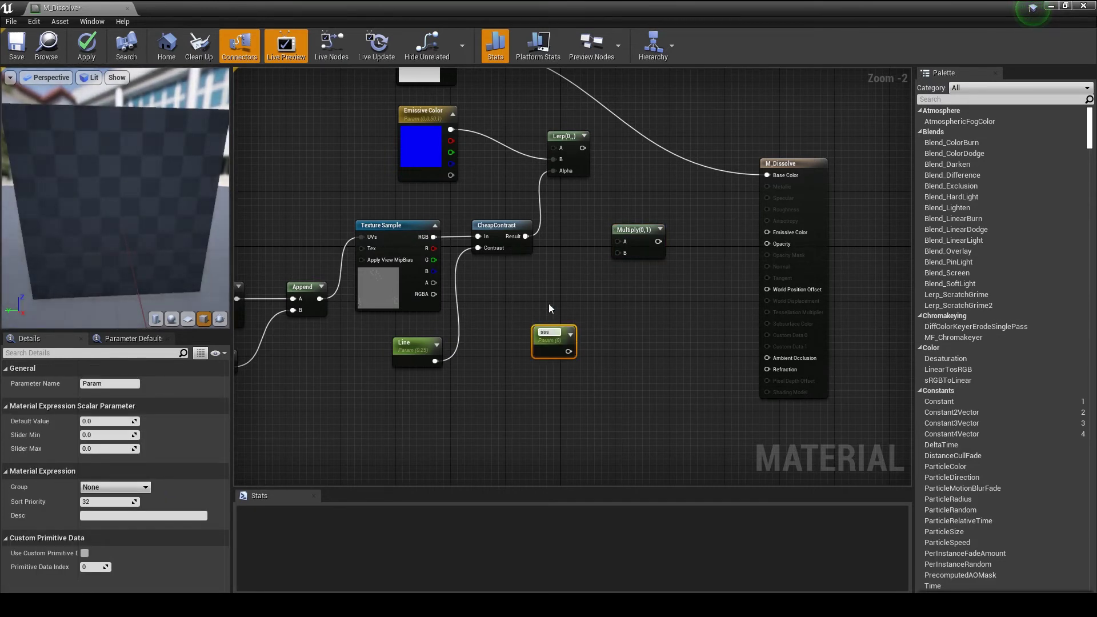
type("Power")
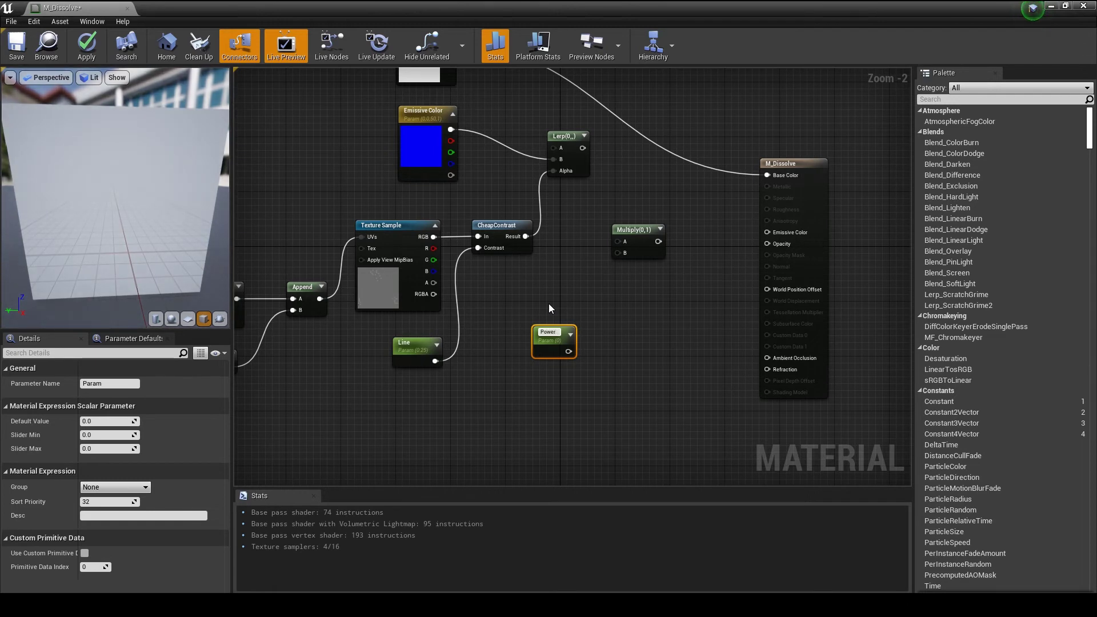
key("Return")
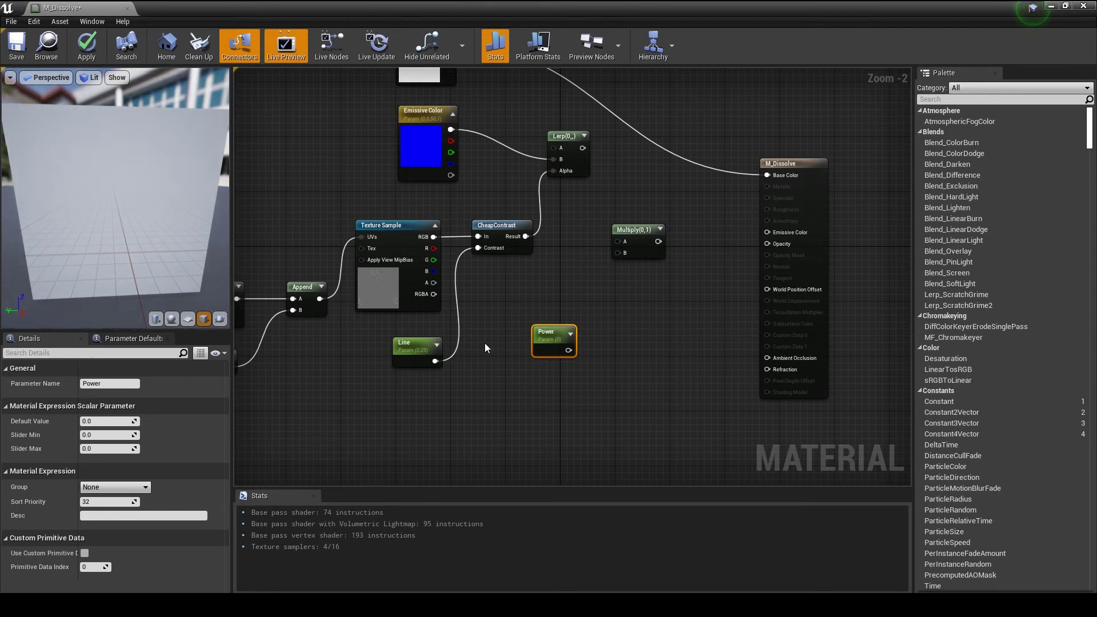
left_click(113, 420)
type("10")
key("Return")
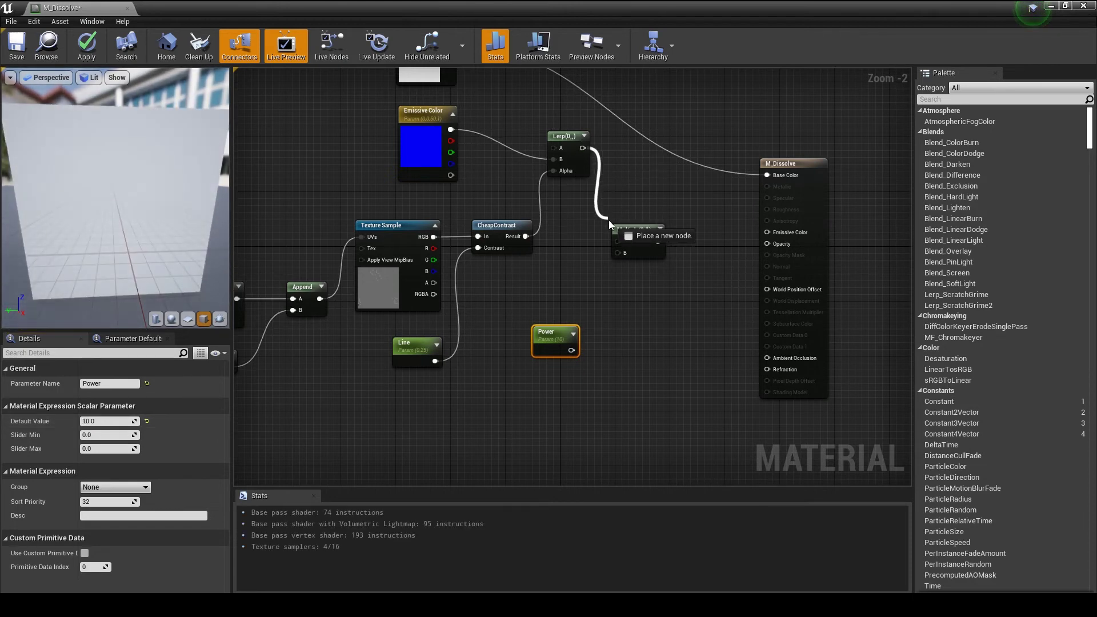
Feed the Lerp result and Power into the Multiply, then drag from its output.
left_click_drag(582, 149, 618, 241)
left_click_drag(573, 352, 618, 253)
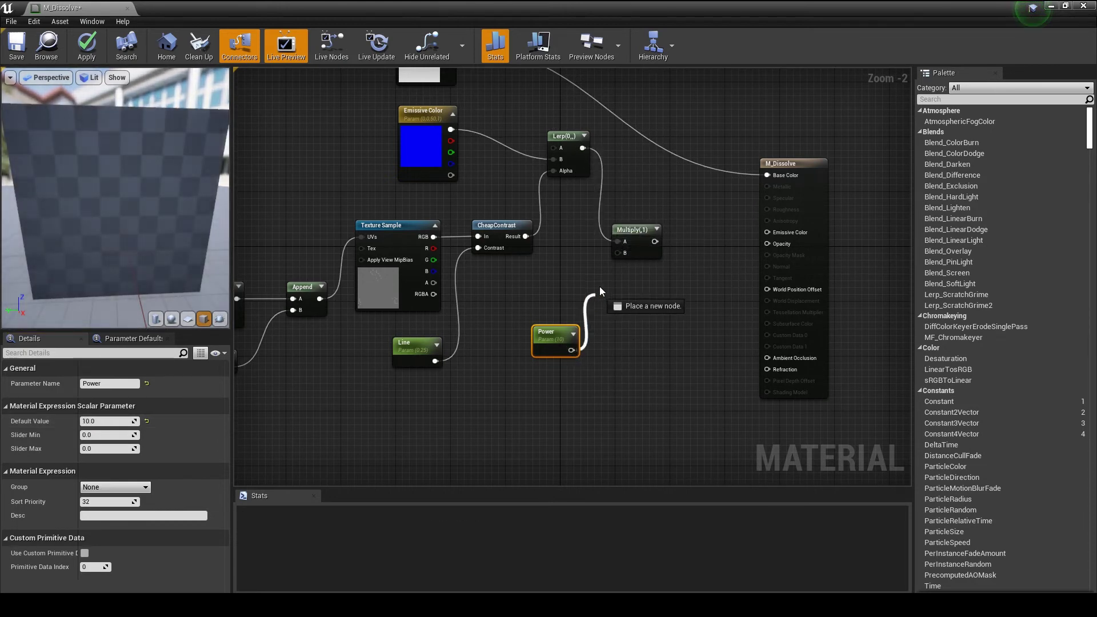
left_click(631, 306)
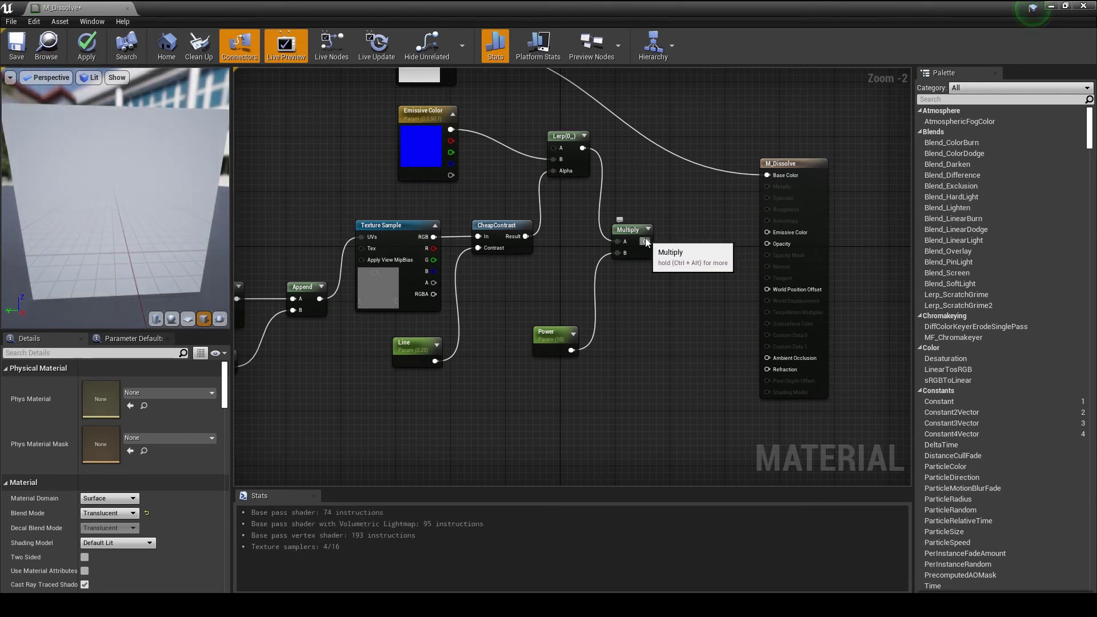
left_click_drag(644, 240, 767, 233)
Connect the Multiply result to Emissive Color and view the whole node graph.
left_click(806, 171)
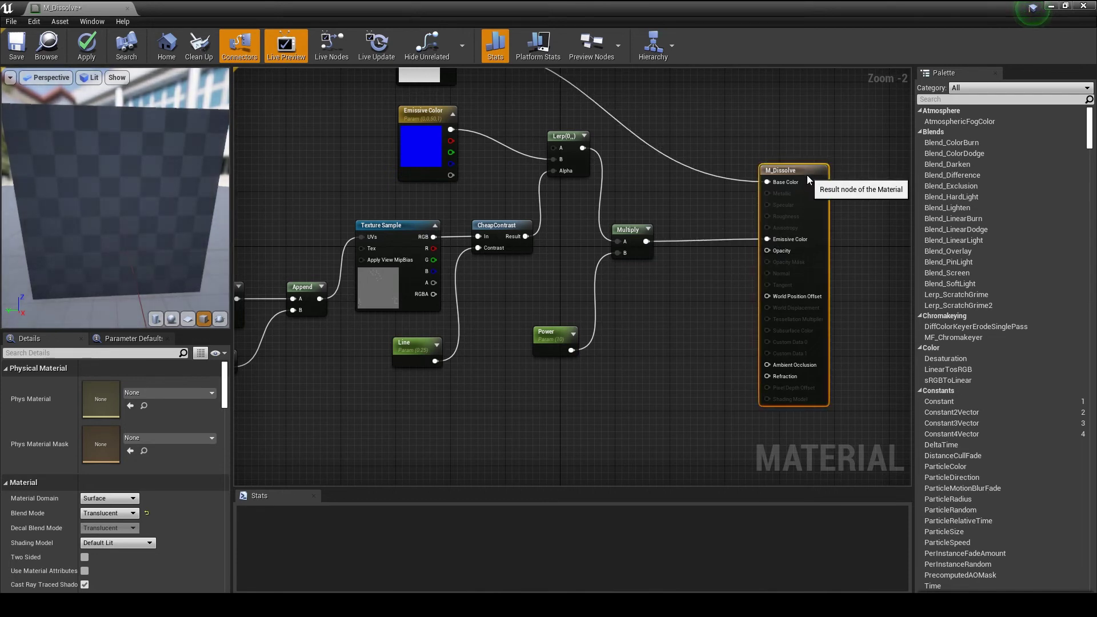
mouse_move(625, 364)
right_mouse_down()
mouse_move(669, 329)
mouse_move(681, 278)
right_mouse_up()
scroll(681, 314, "down", 2)
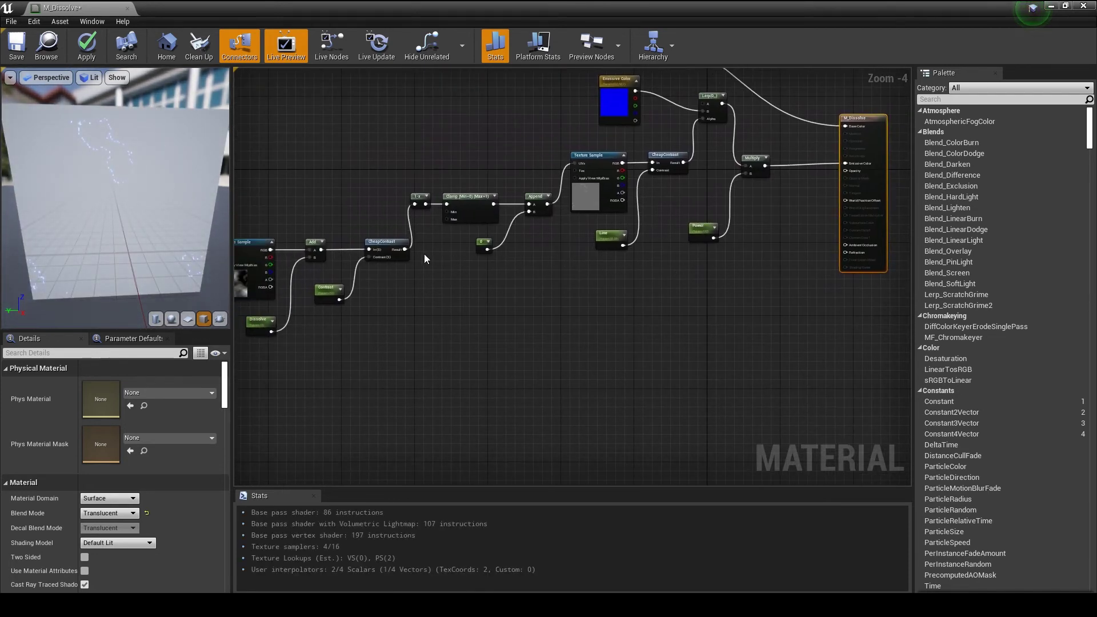
scroll(424, 253, "down", 1)
mouse_move(261, 324)
left_mouse_down()
mouse_move(412, 263)
mouse_move(412, 285)
left_mouse_up()
scroll(465, 287, "up", 2)
left_click(454, 289)
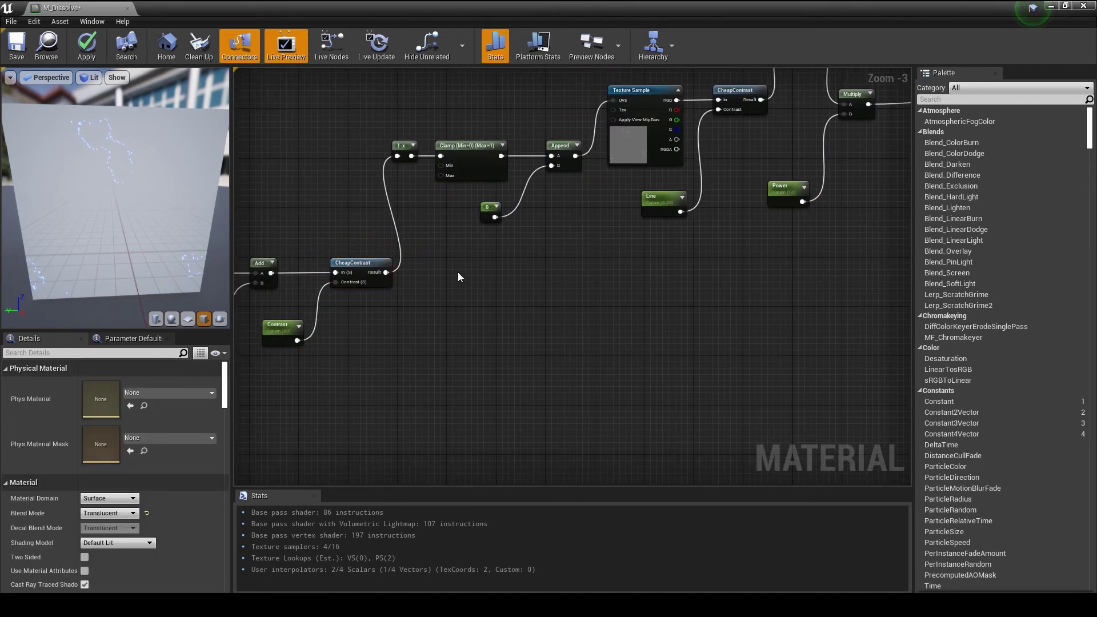
Wire the noise CheapContrast result into Opacity, then save and close M_Dissolve.
mouse_move(386, 272)
left_mouse_down()
mouse_move(438, 282)
mouse_move(809, 135)
mouse_move(807, 110)
left_mouse_up()
right_click_drag(757, 150, 723, 280)
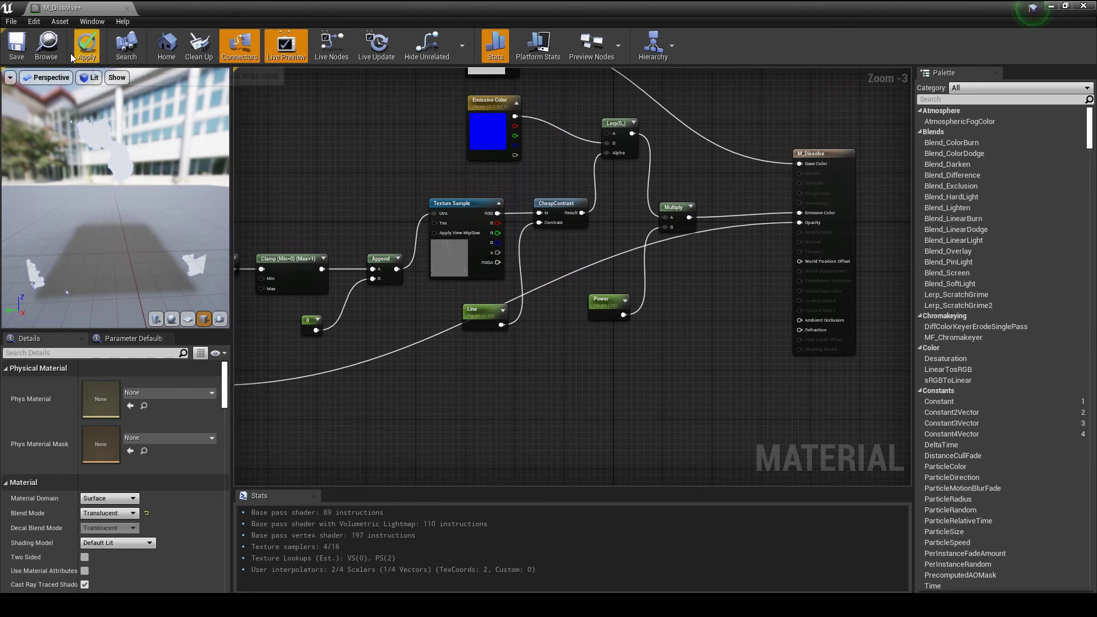
left_click(20, 45)
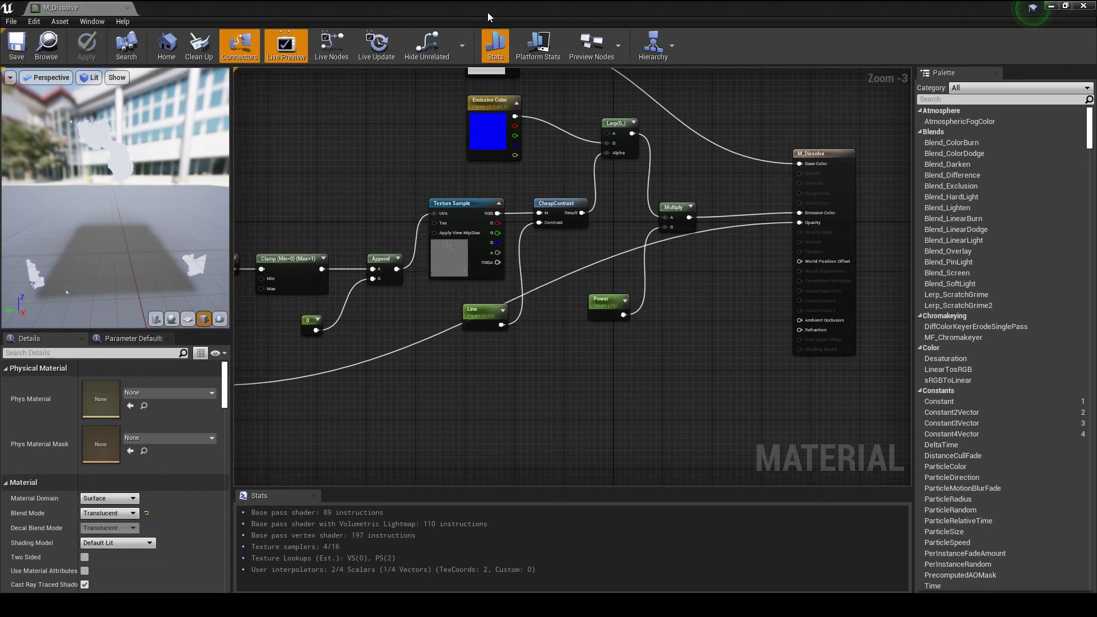
left_click(1080, 7)
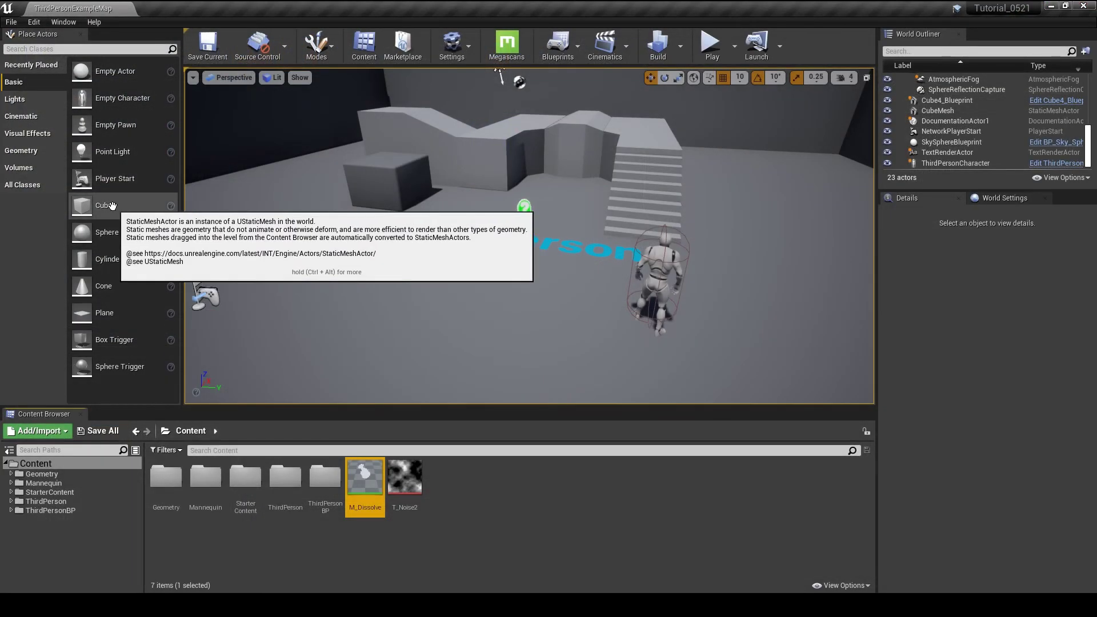
Place a basic Cube and Sphere in the level beside the Third Person floor text.
left_click_drag(112, 205, 520, 264)
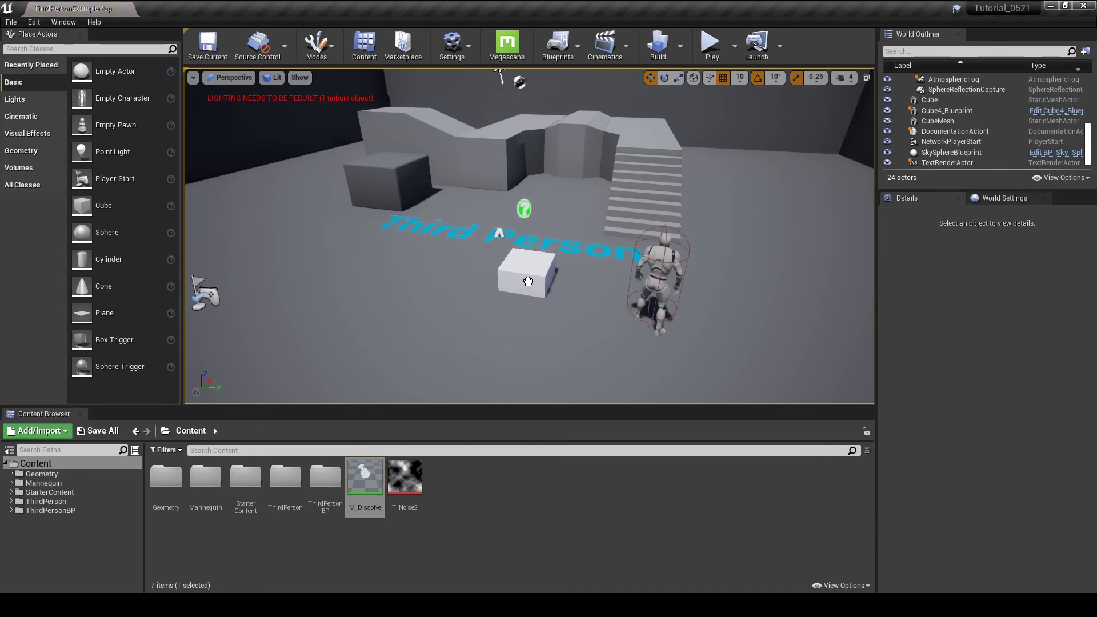
left_click_drag(520, 264, 525, 268)
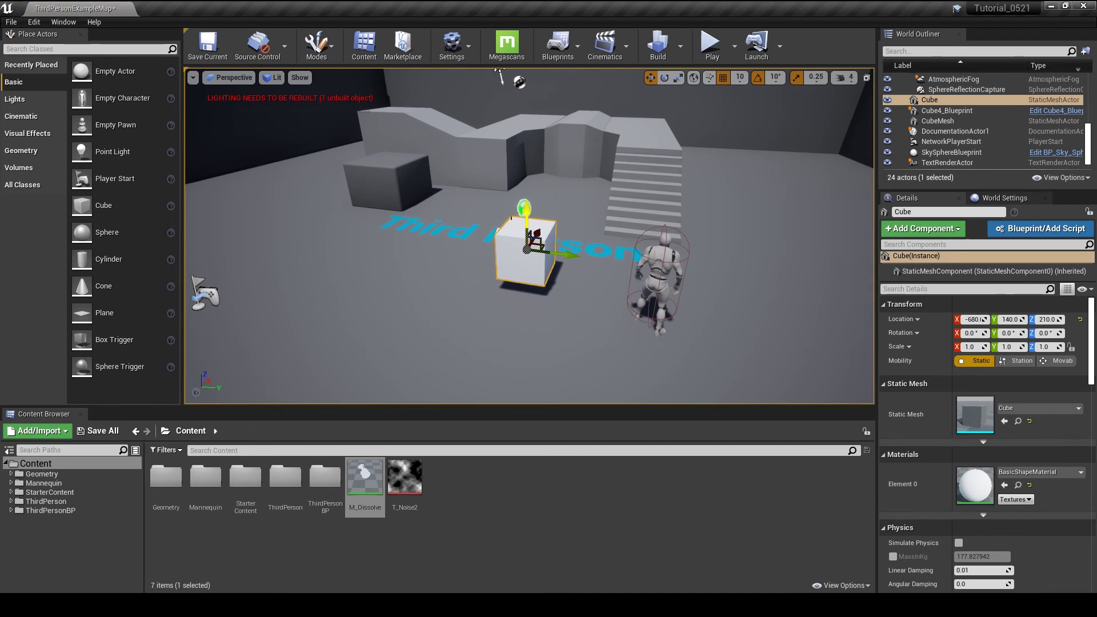
mouse_move(107, 233)
left_mouse_down()
mouse_move(313, 225)
mouse_move(439, 253)
mouse_move(439, 205)
left_mouse_up()
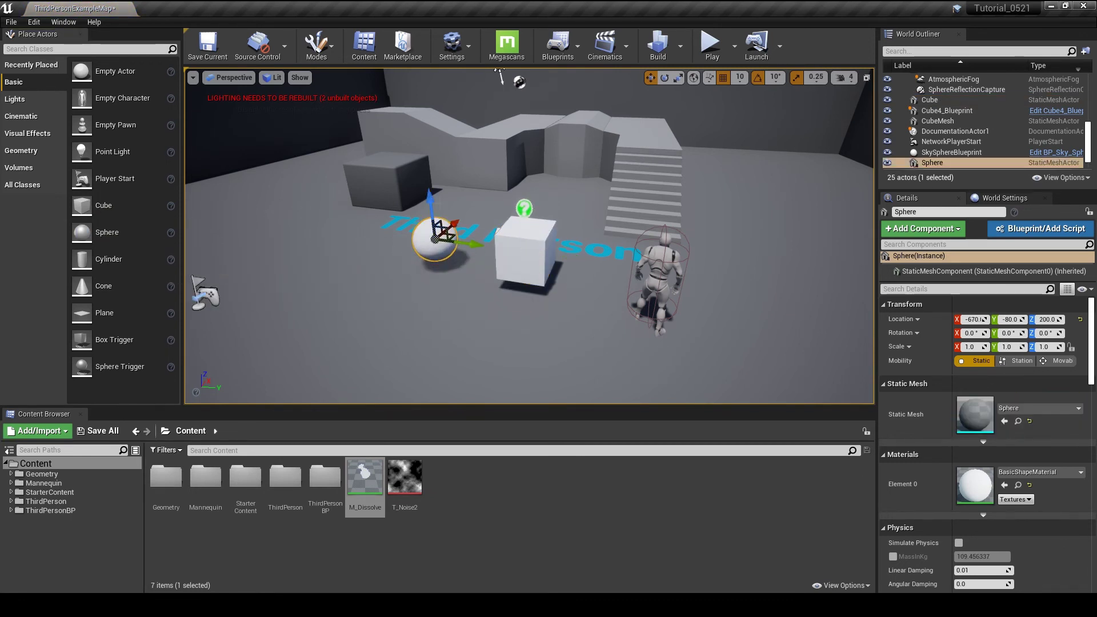
scroll(522, 209, "up", 5)
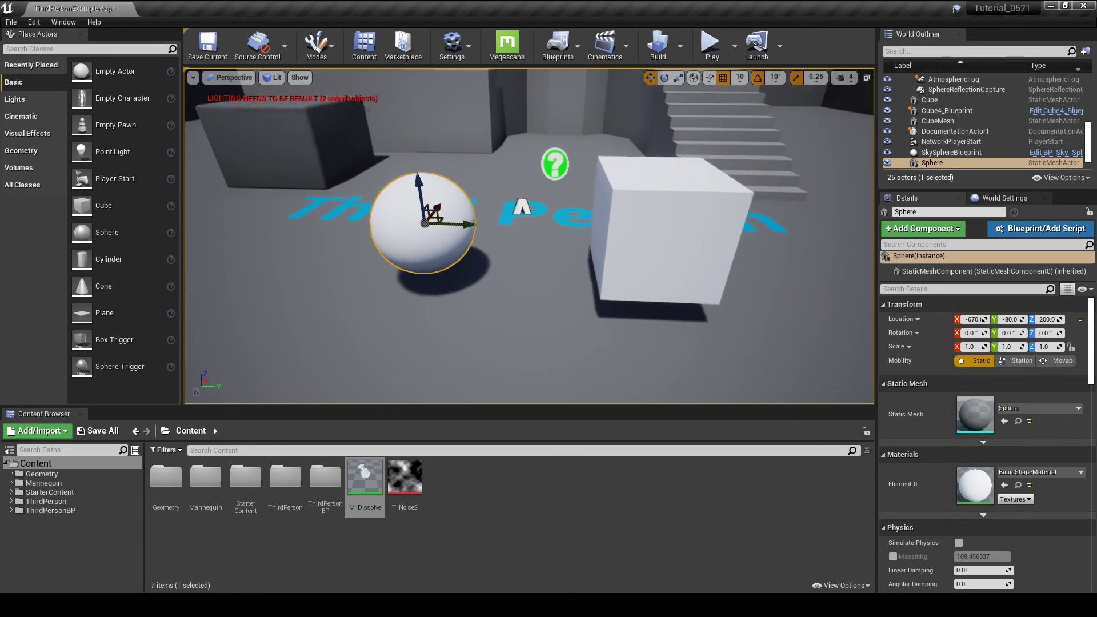
left_click(448, 499)
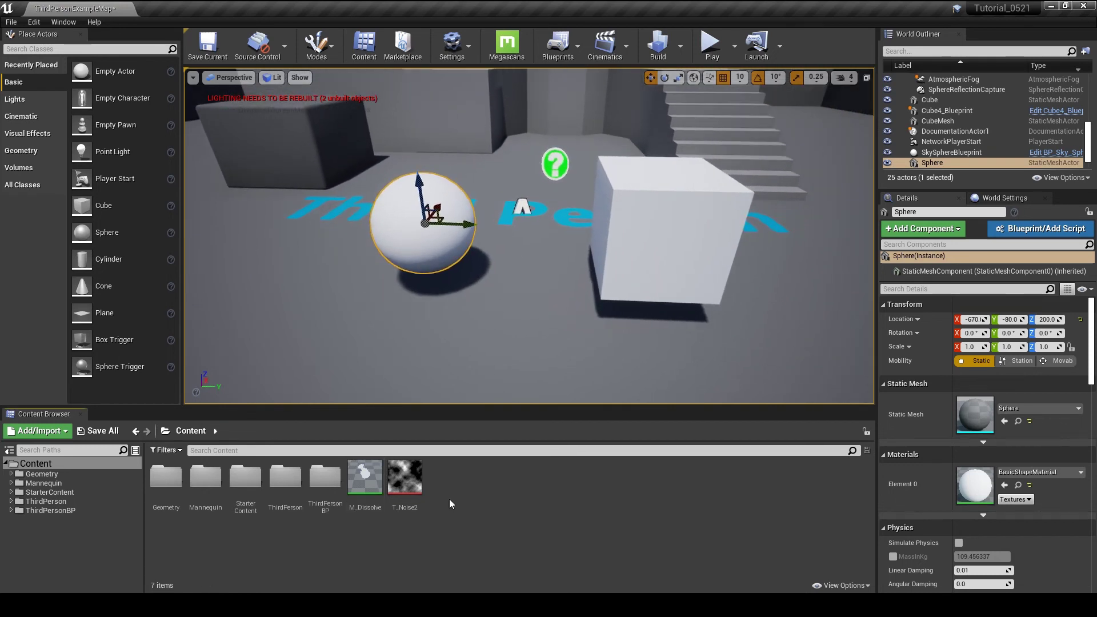
Make M_Dissolve_Inst from M_Dissolve and drop it onto both the cube and sphere.
right_click(373, 486)
mouse_move(419, 290)
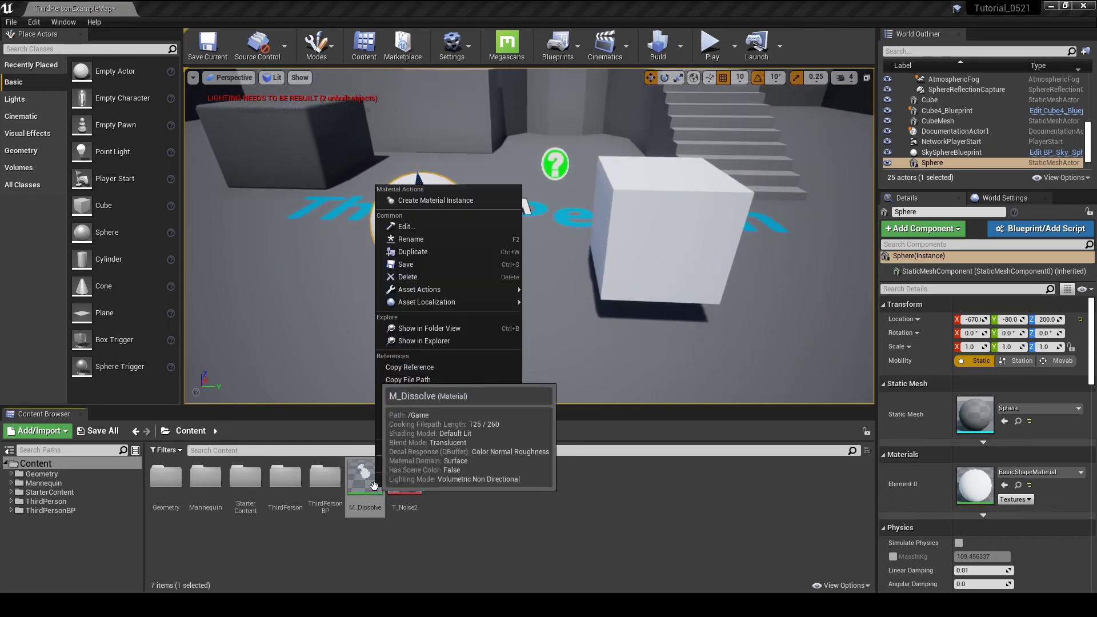
left_click(455, 200)
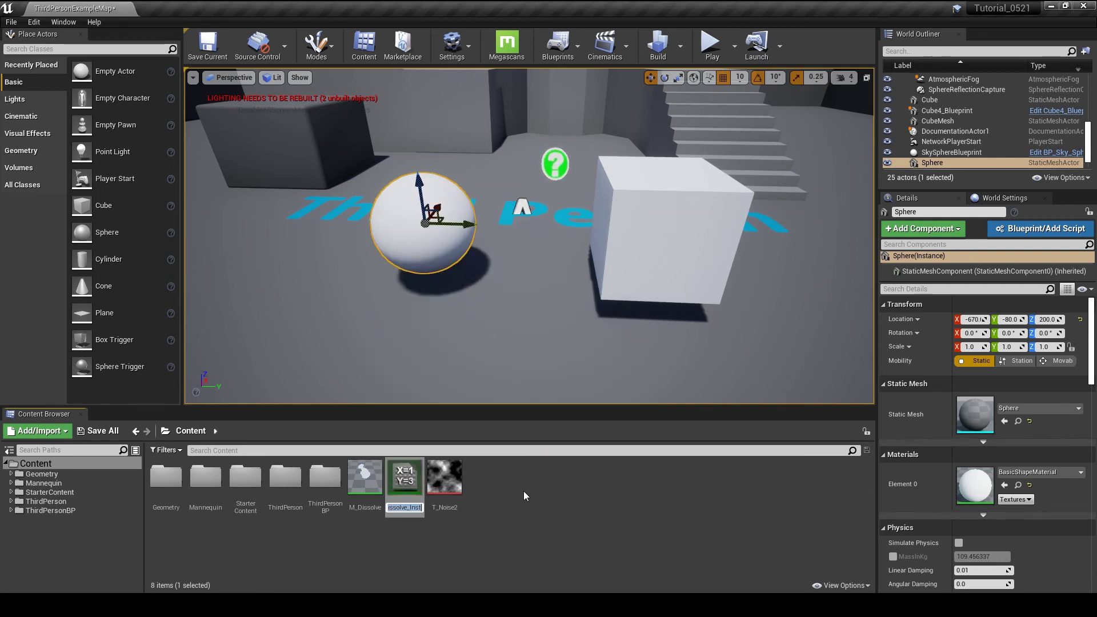
key("Return")
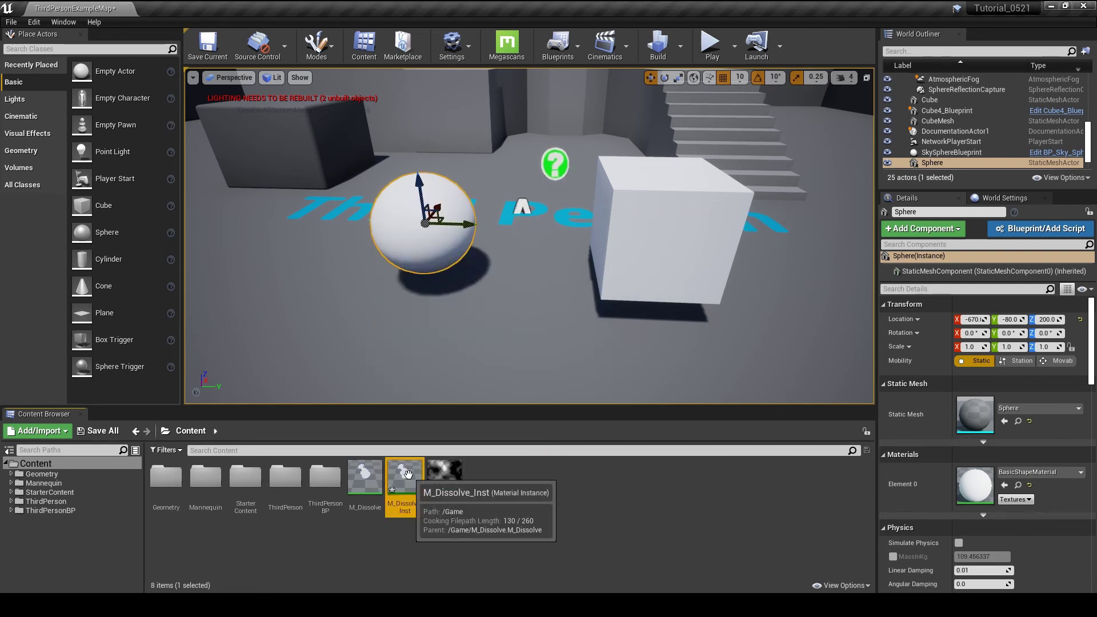
left_click_drag(406, 473, 635, 248)
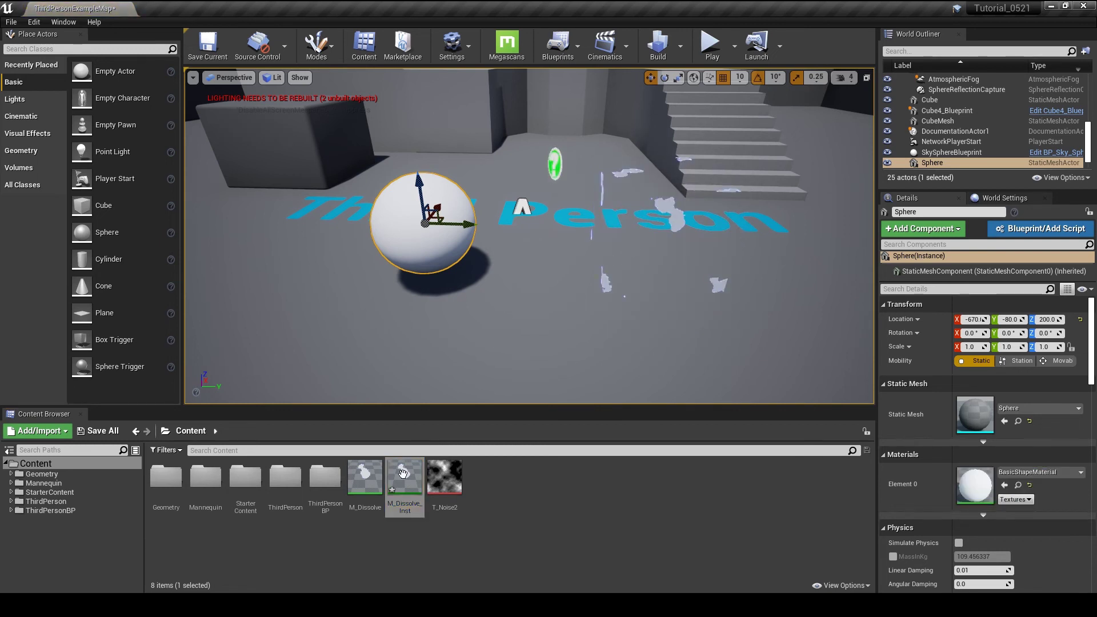
mouse_move(403, 472)
left_mouse_down()
mouse_move(434, 300)
mouse_move(426, 248)
left_mouse_up()
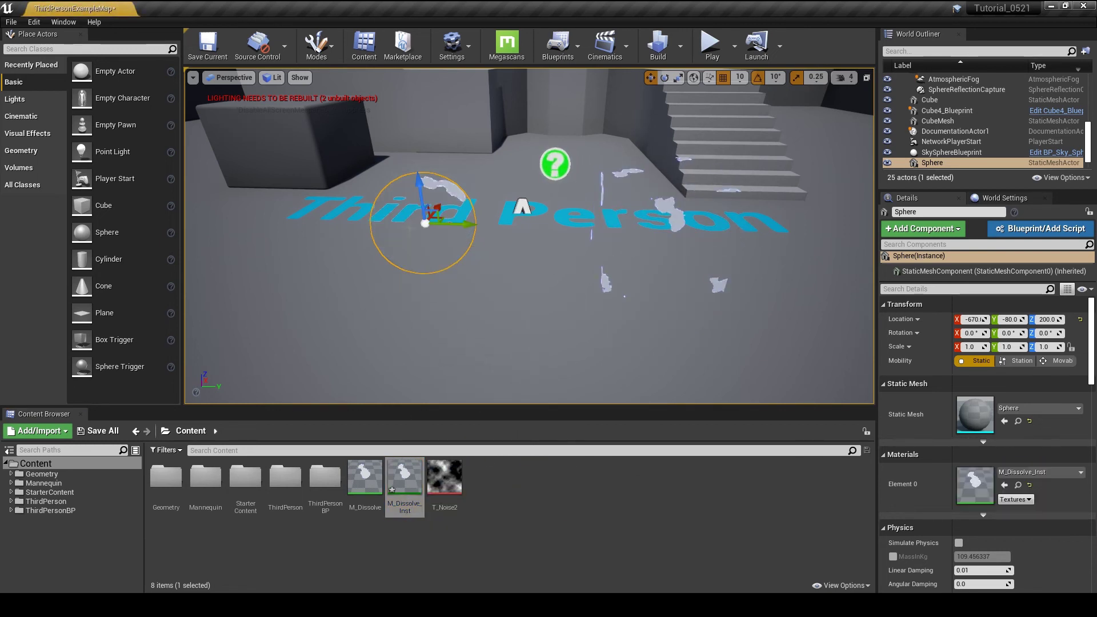
Float the M_Dissolve_Inst editor beside the level and enable the Dissolve, Line and Power overrides.
double_click(406, 477)
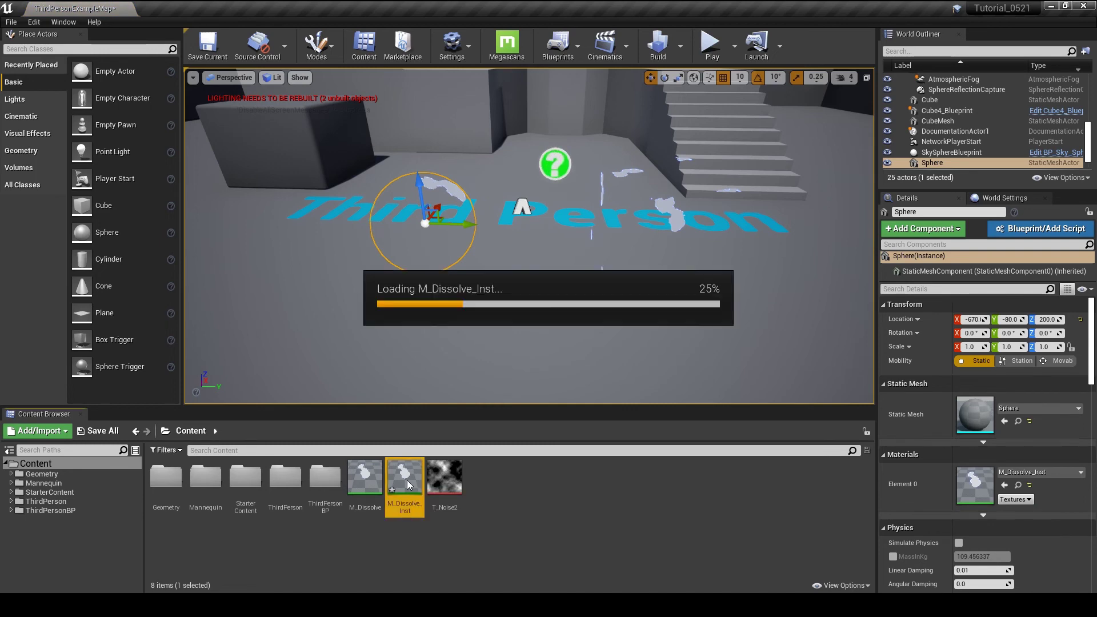
left_click(1067, 7)
left_click_drag(437, 138, 278, 342)
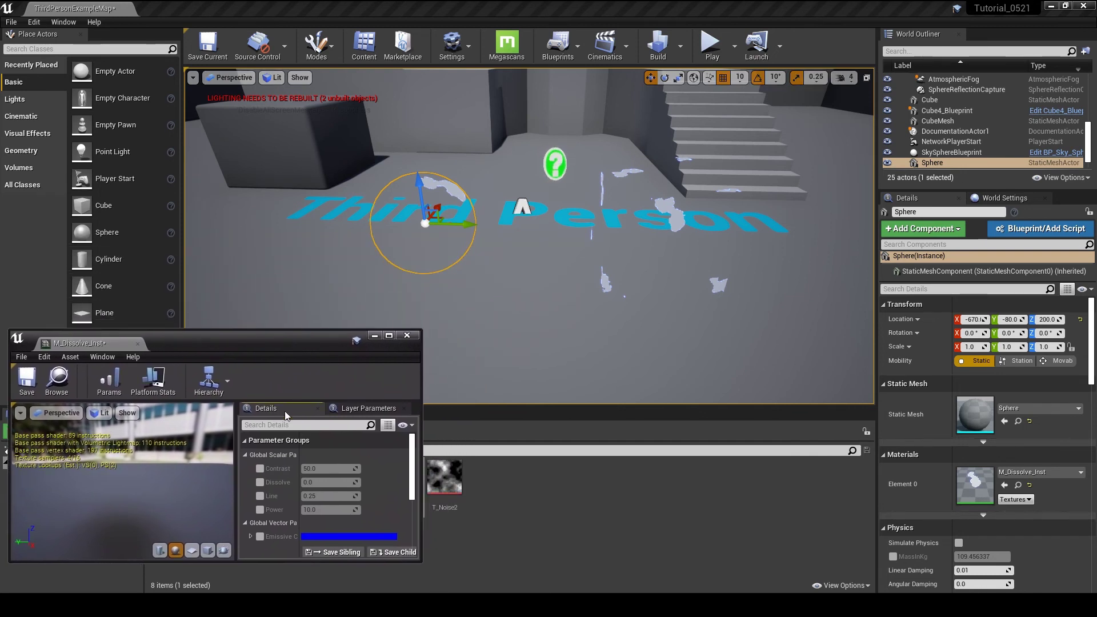
left_click(259, 481)
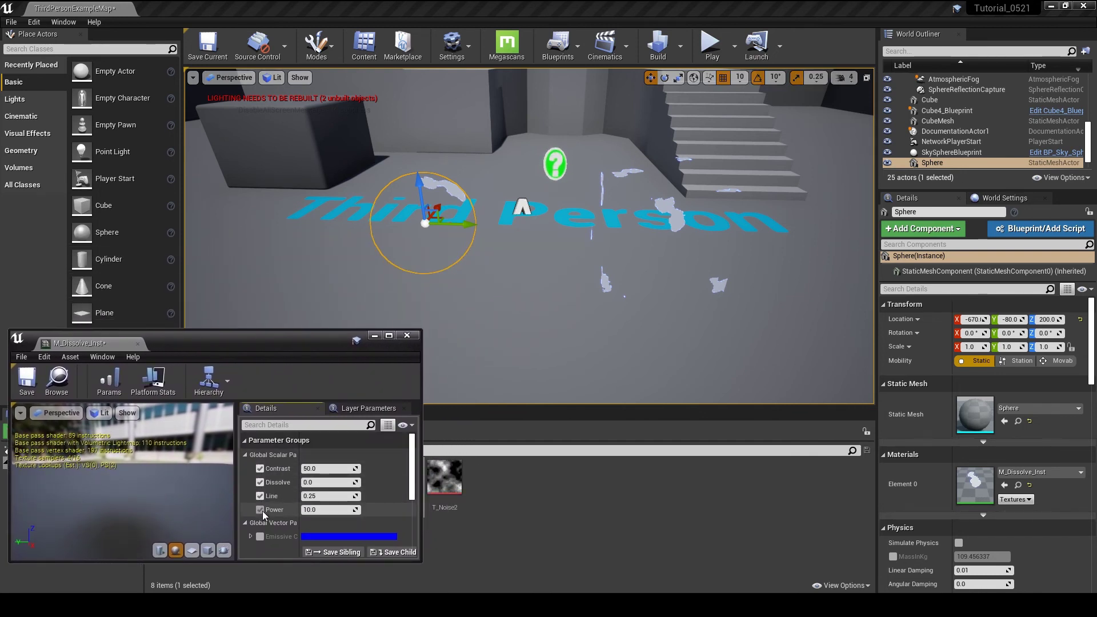
left_click(261, 510)
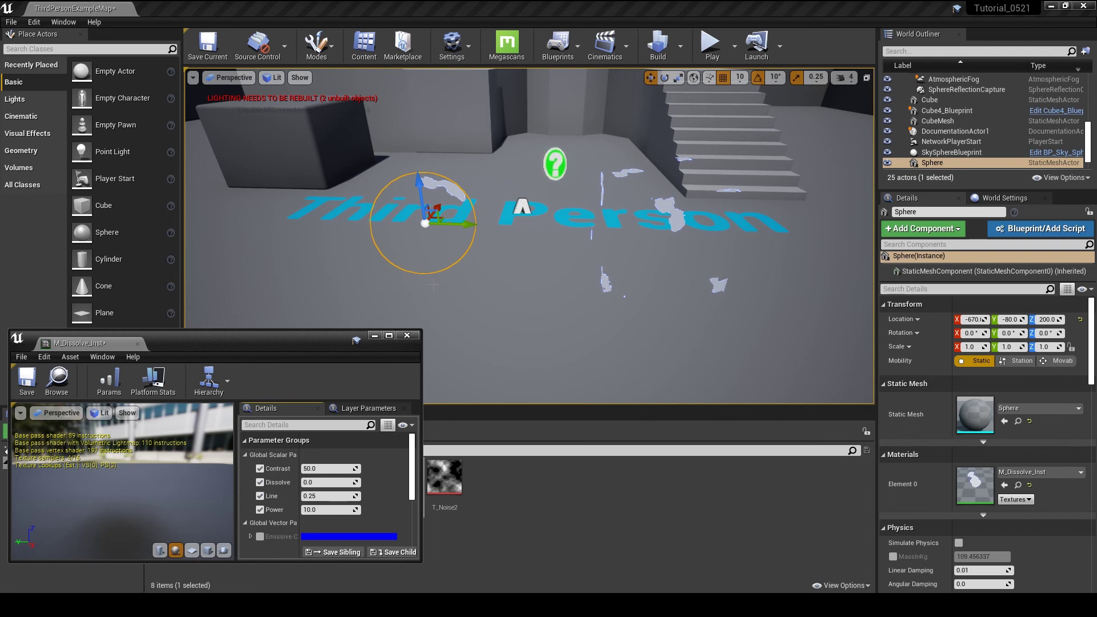
Set Dissolve around 0.39, raise Power, lower Contrast, then nudge Dissolve up slightly.
left_click_drag(145, 486, 229, 485)
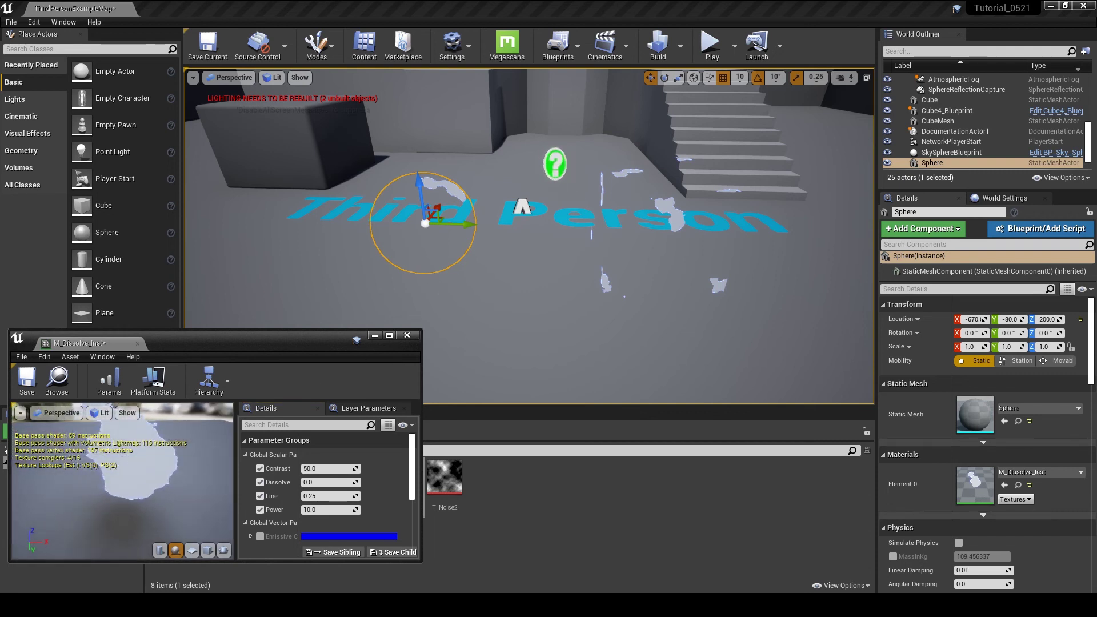
mouse_move(326, 482)
left_mouse_down()
mouse_move(368, 481)
mouse_move(343, 482)
left_mouse_up()
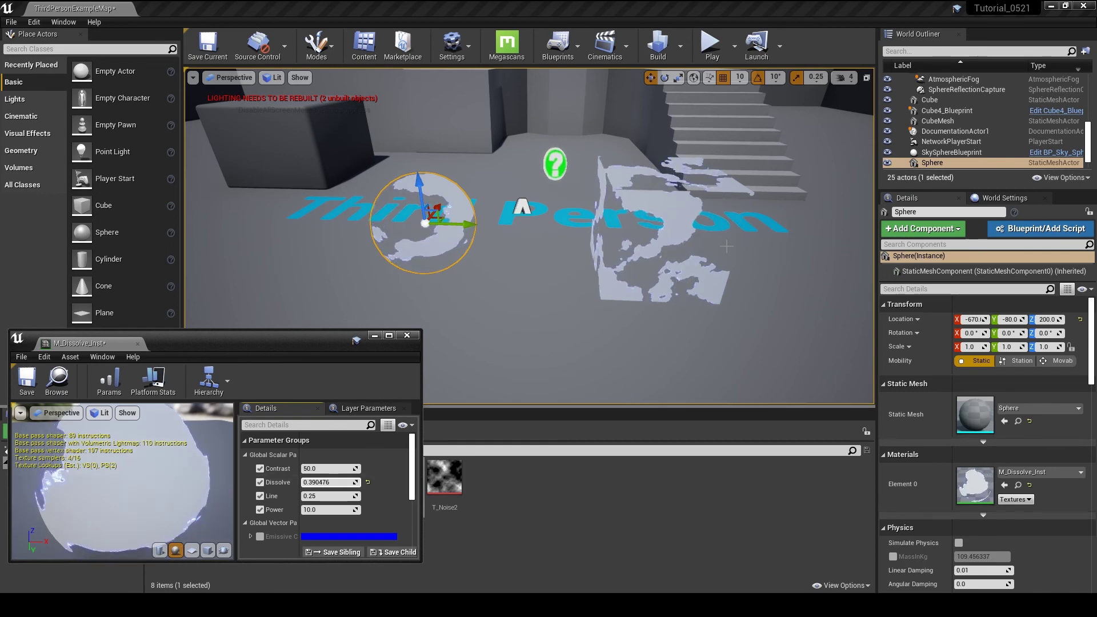
mouse_move(529, 257)
left_mouse_down()
mouse_move(549, 224)
mouse_move(548, 258)
left_mouse_up()
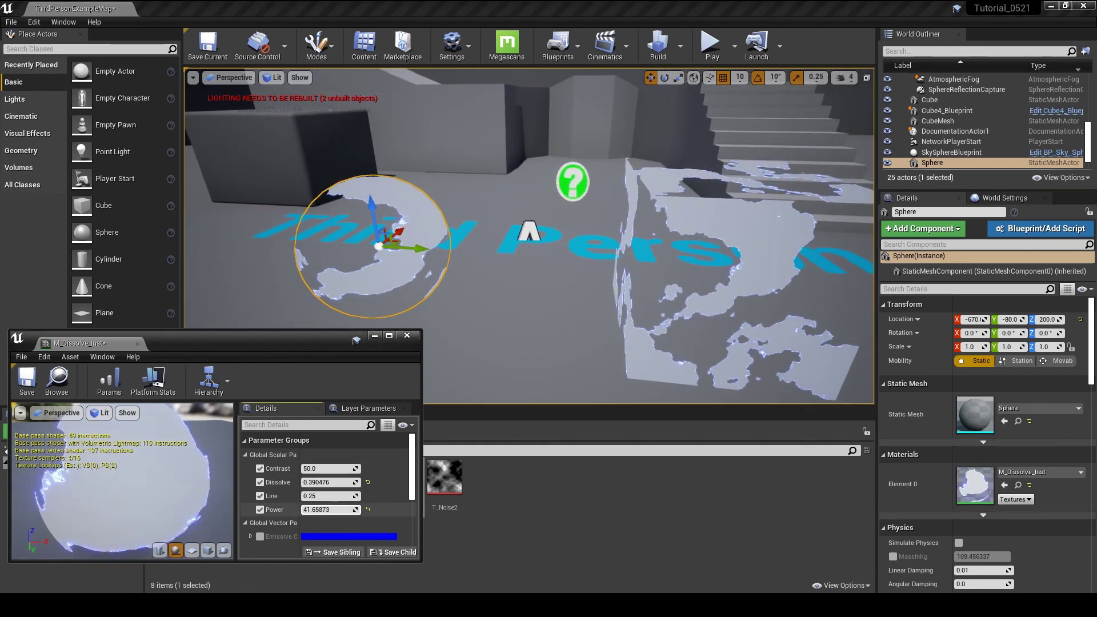
mouse_move(326, 508)
left_mouse_down()
mouse_move(313, 497)
mouse_move(326, 496)
left_mouse_up()
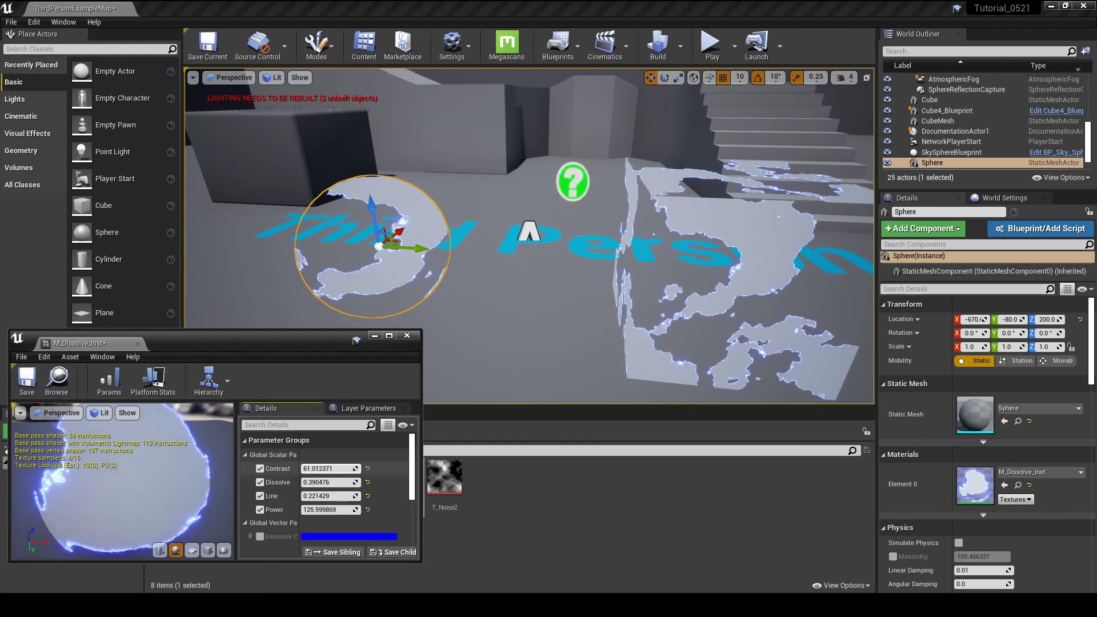
left_click_drag(330, 467, 317, 468)
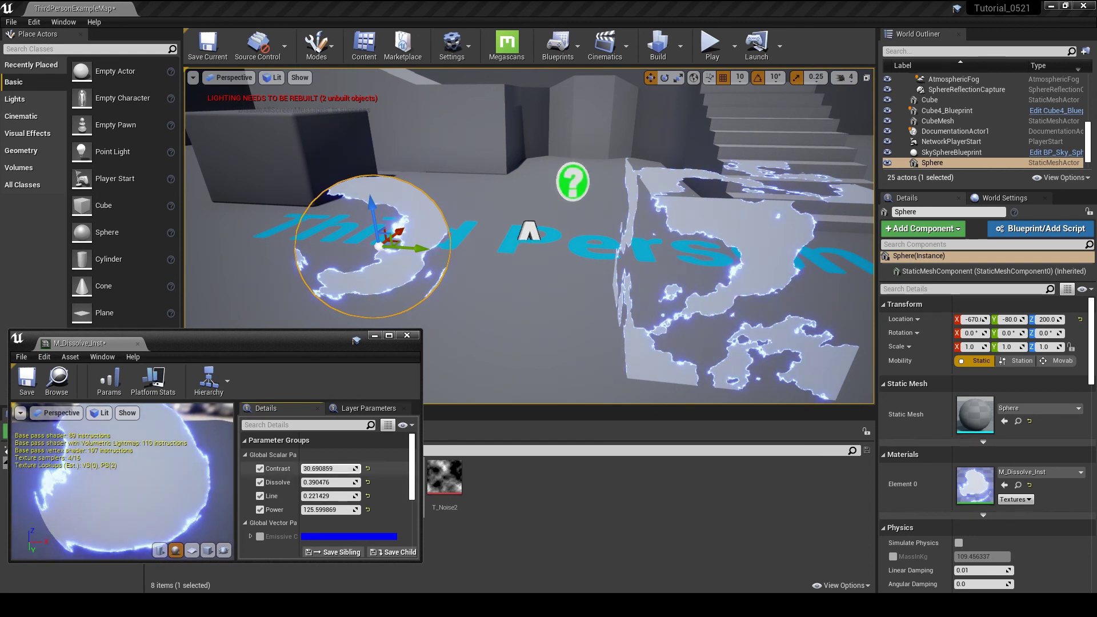
left_click_drag(326, 481, 330, 481)
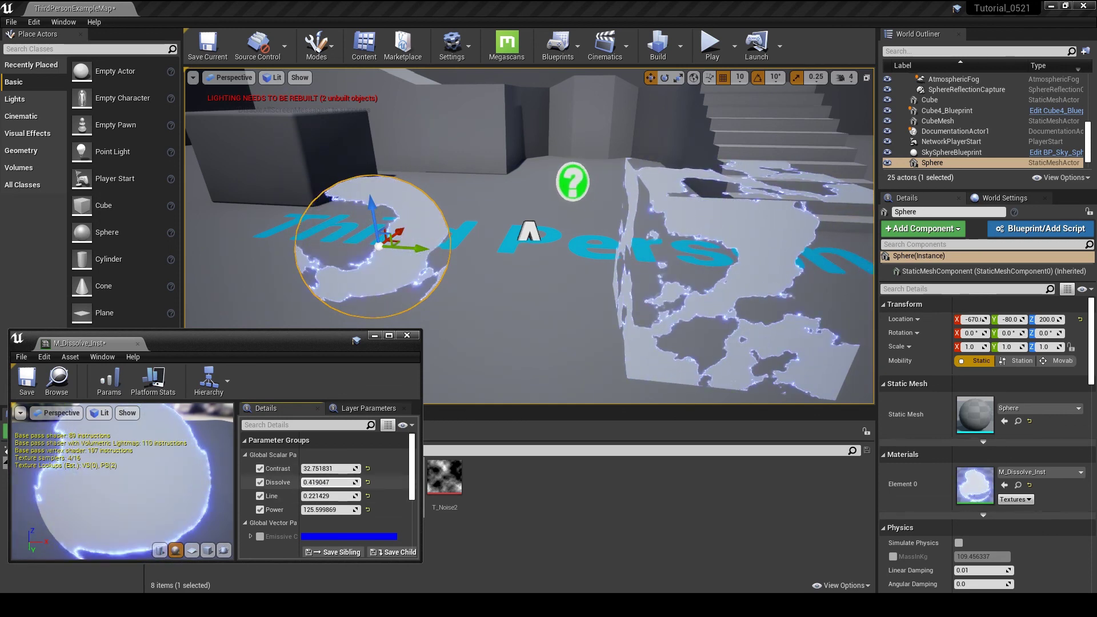